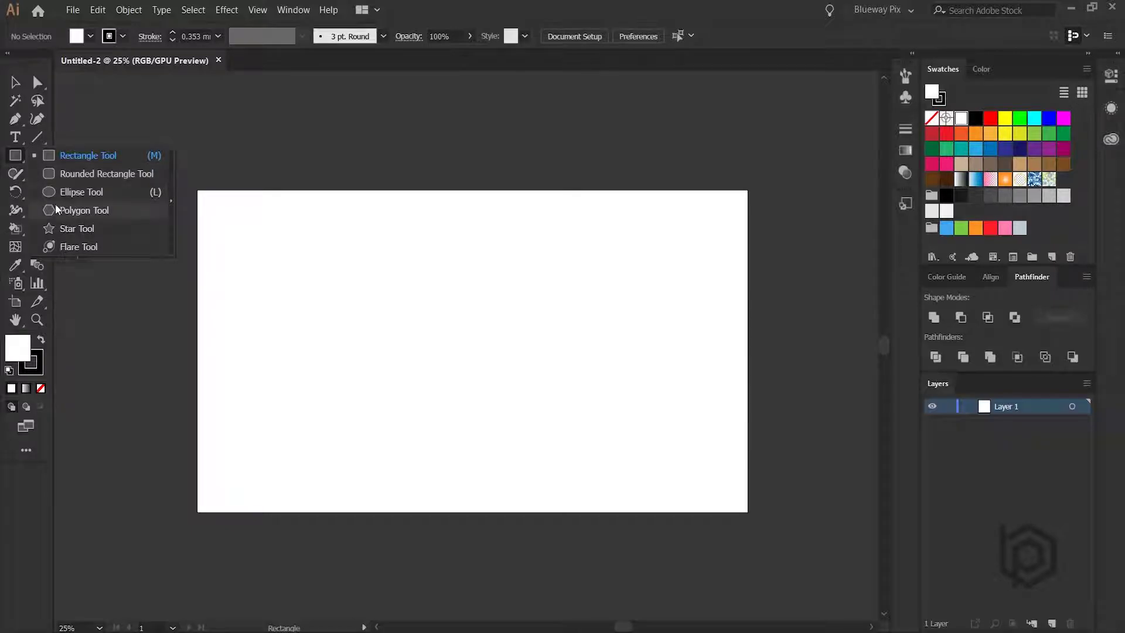
# Step: Create a six-sided polygon with a 100 px radius in the upper part of the artboard
pyautogui.click(81, 209)
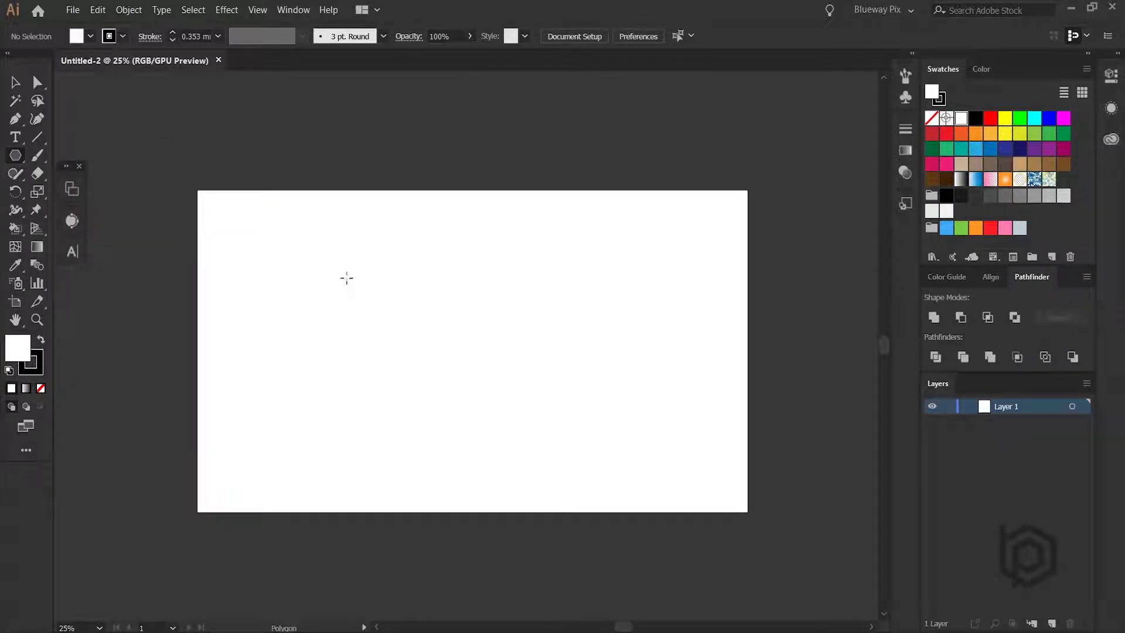
pyautogui.click(420, 285)
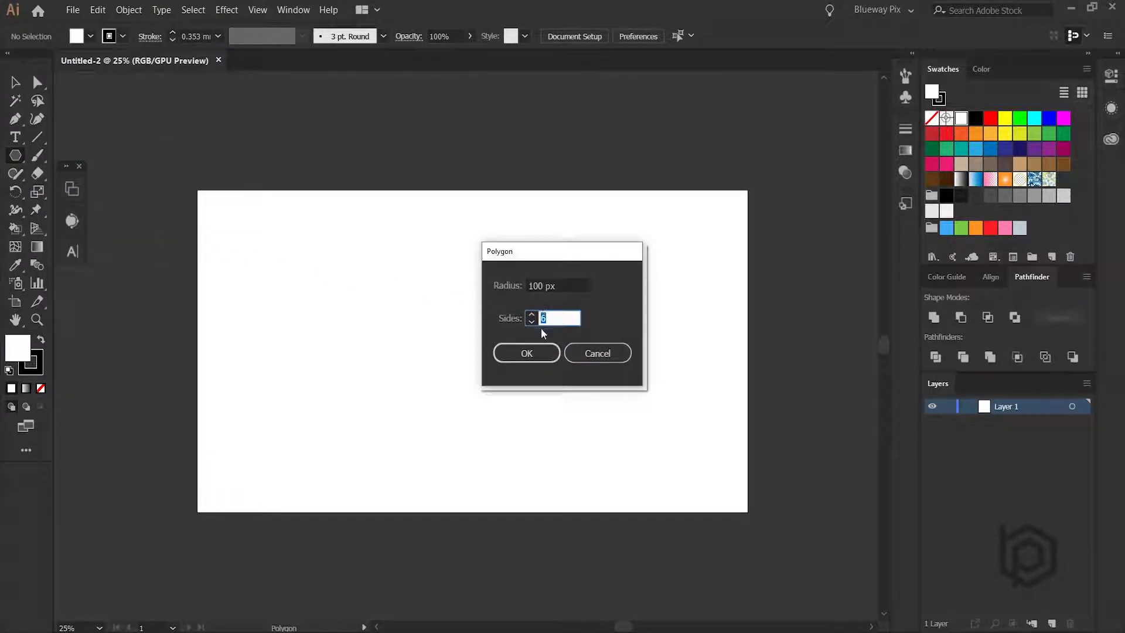
pyautogui.click(536, 353)
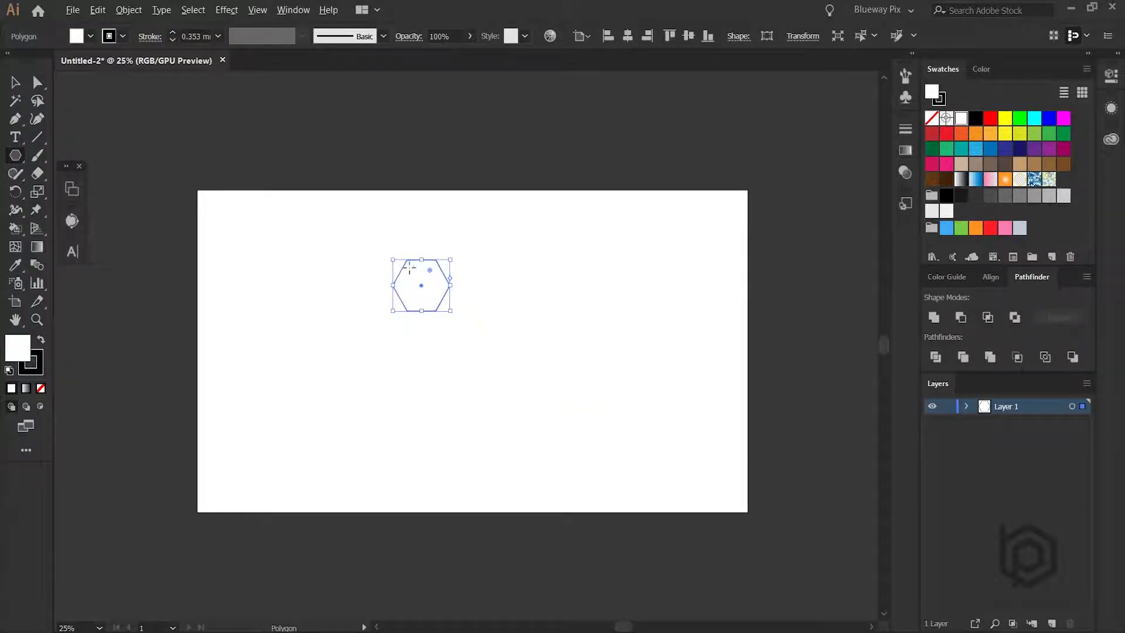
# Step: Remove the hexagon's fill and set its stroke weight to 2 mm
pyautogui.hotkey('ctrl', '+')
pyautogui.hotkey('ctrl', '+')
pyautogui.hotkey('ctrl', '+')
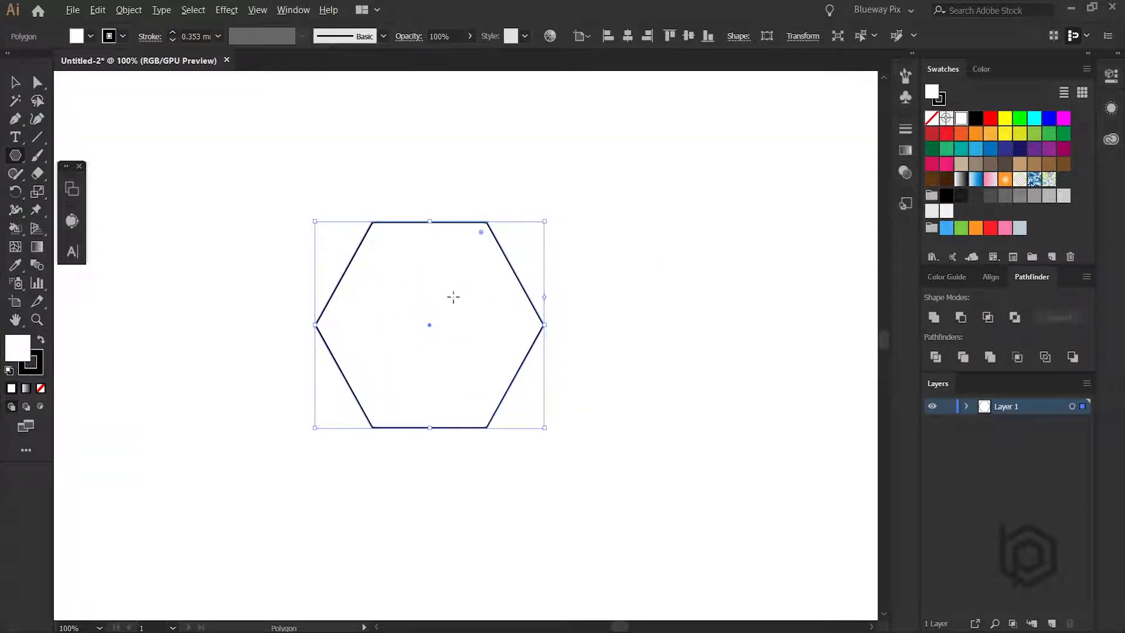
pyautogui.click(932, 118)
pyautogui.click(943, 104)
pyautogui.click(907, 129)
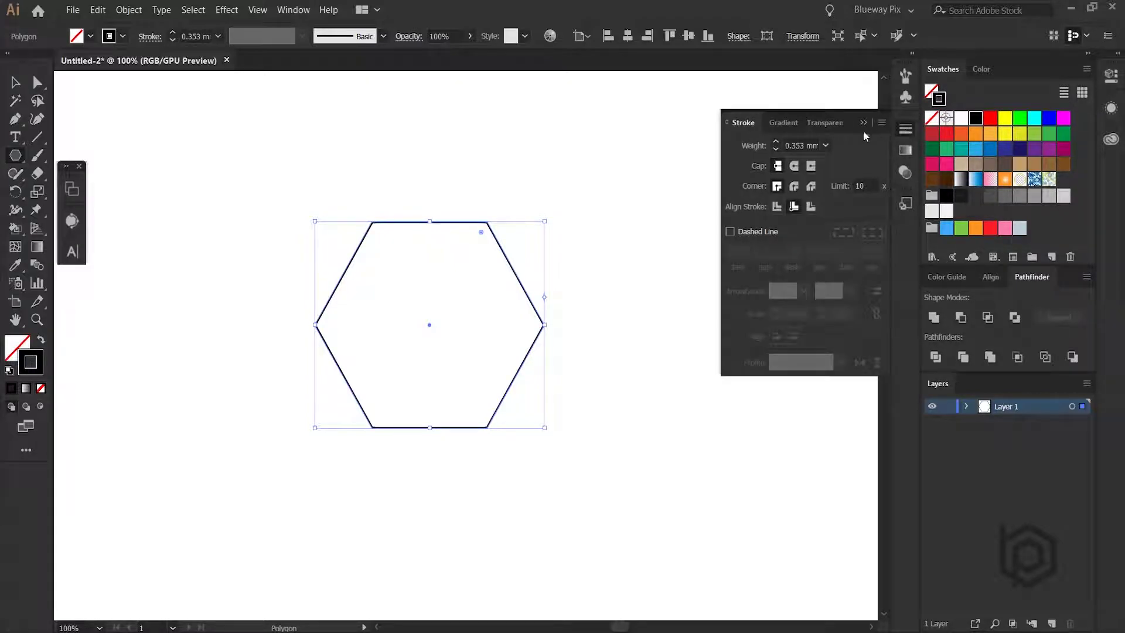
pyautogui.click(826, 145)
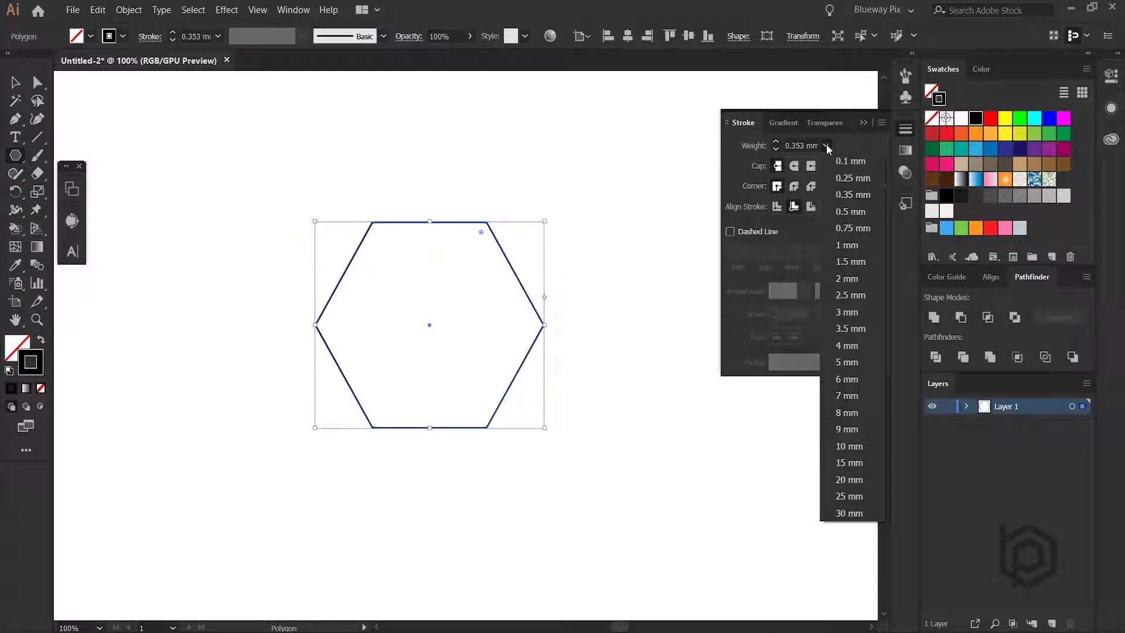
pyautogui.click(849, 283)
pyautogui.press('v')
pyautogui.click(609, 241)
# Step: Make a new pattern from the selected hexagon using Pattern Options
pyautogui.scroll(1, 388, 285)
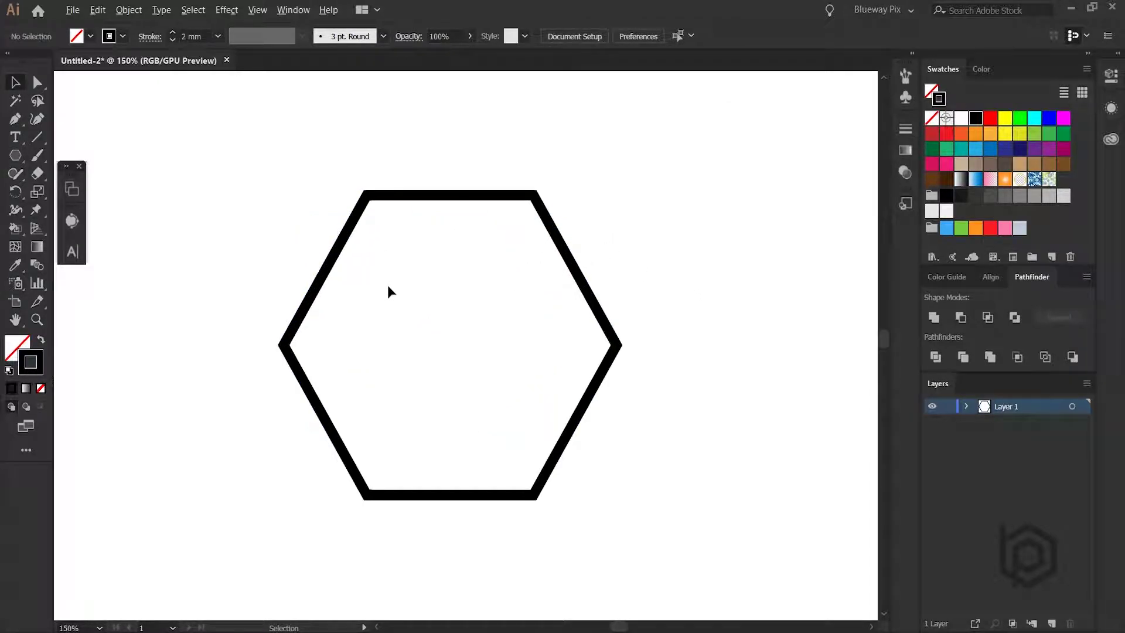
pyautogui.scroll(1, 529, 461)
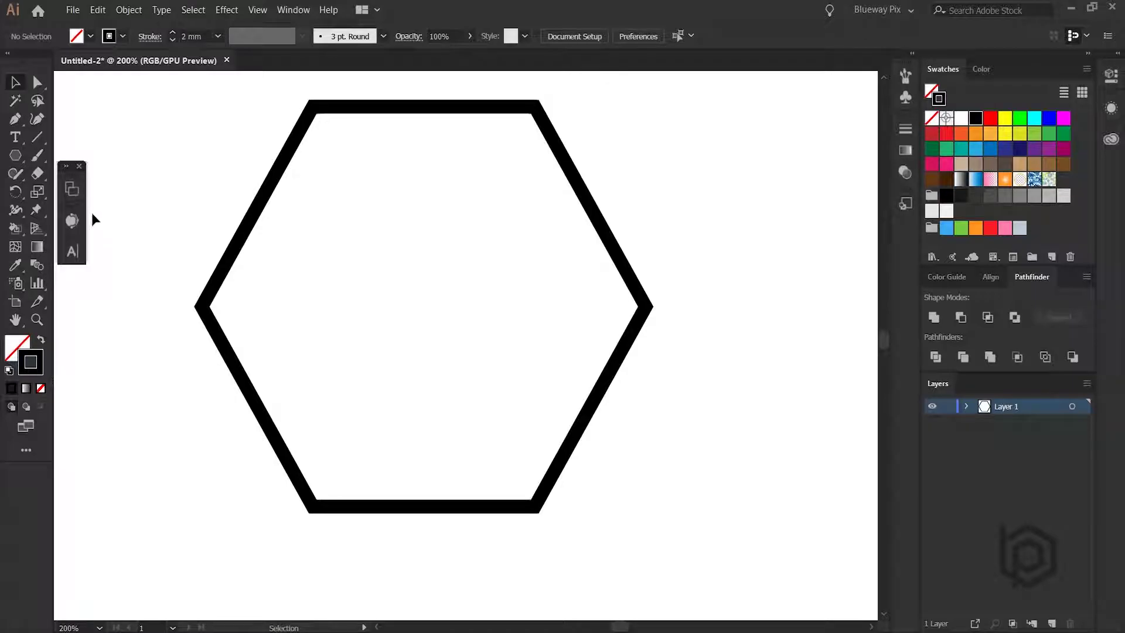
pyautogui.hotkey('ctrl', 'a')
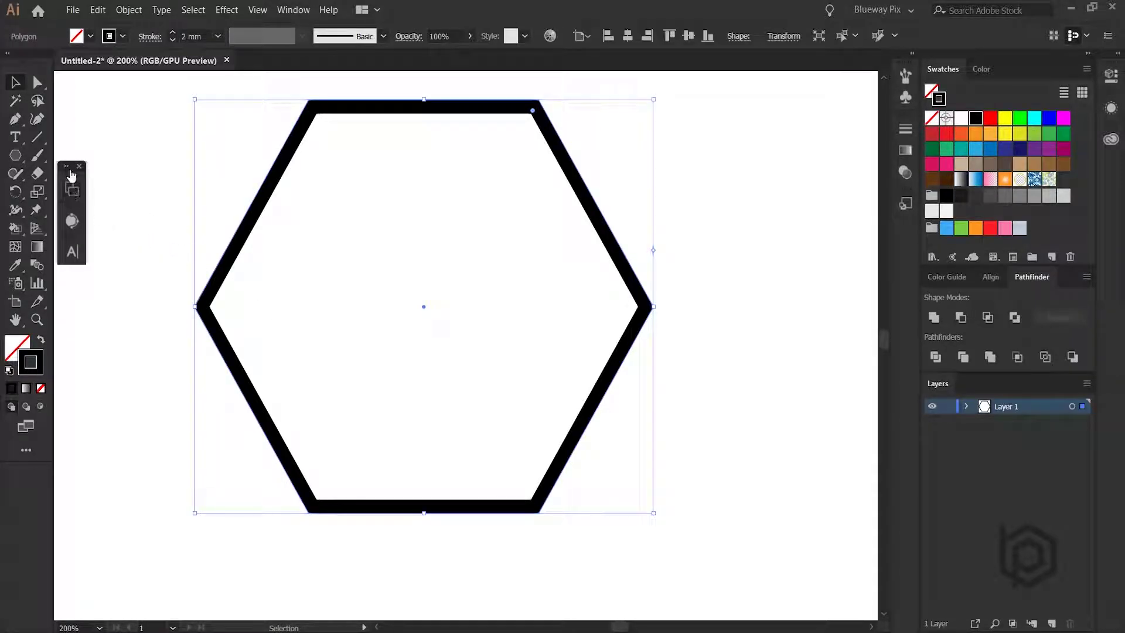
pyautogui.click(279, 12)
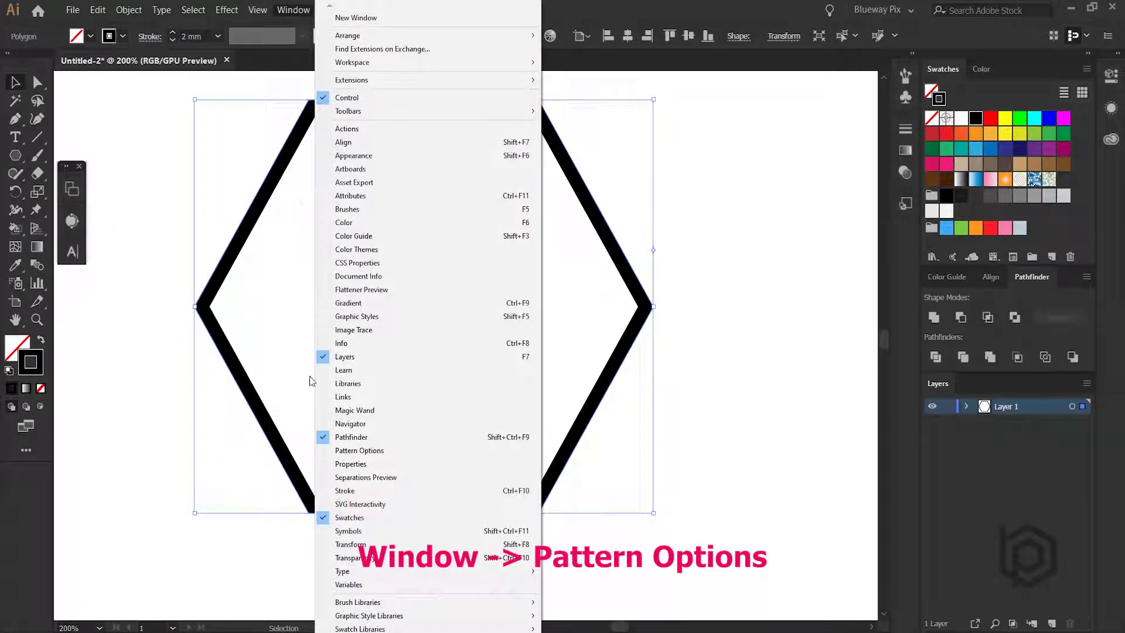
pyautogui.click(379, 456)
pyautogui.scroll(-2, 444, 385)
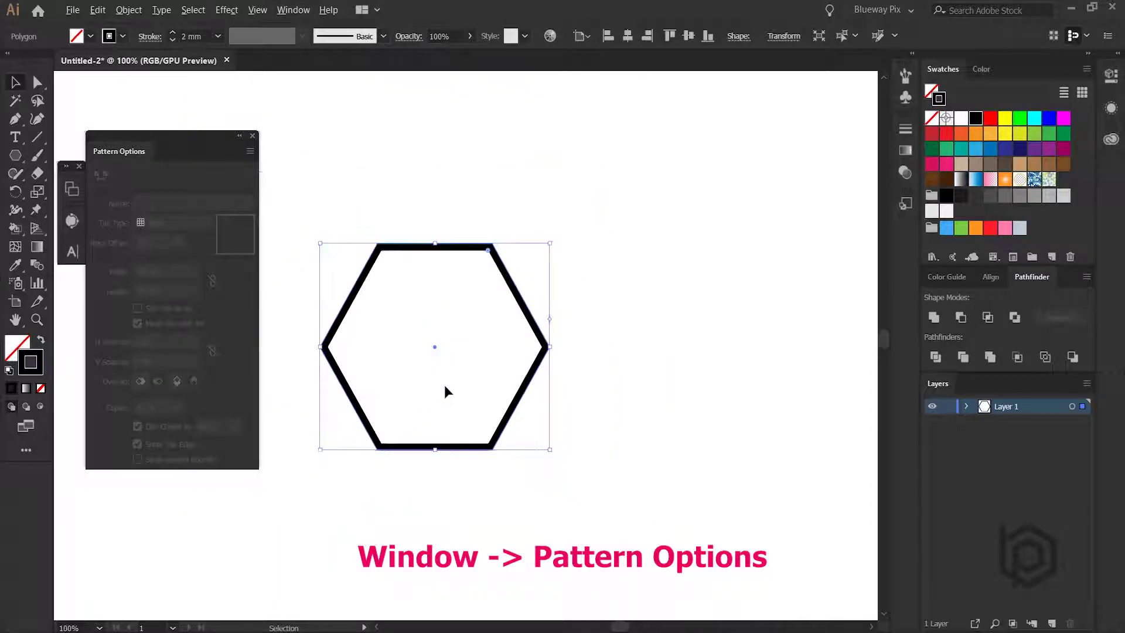
pyautogui.click(249, 152)
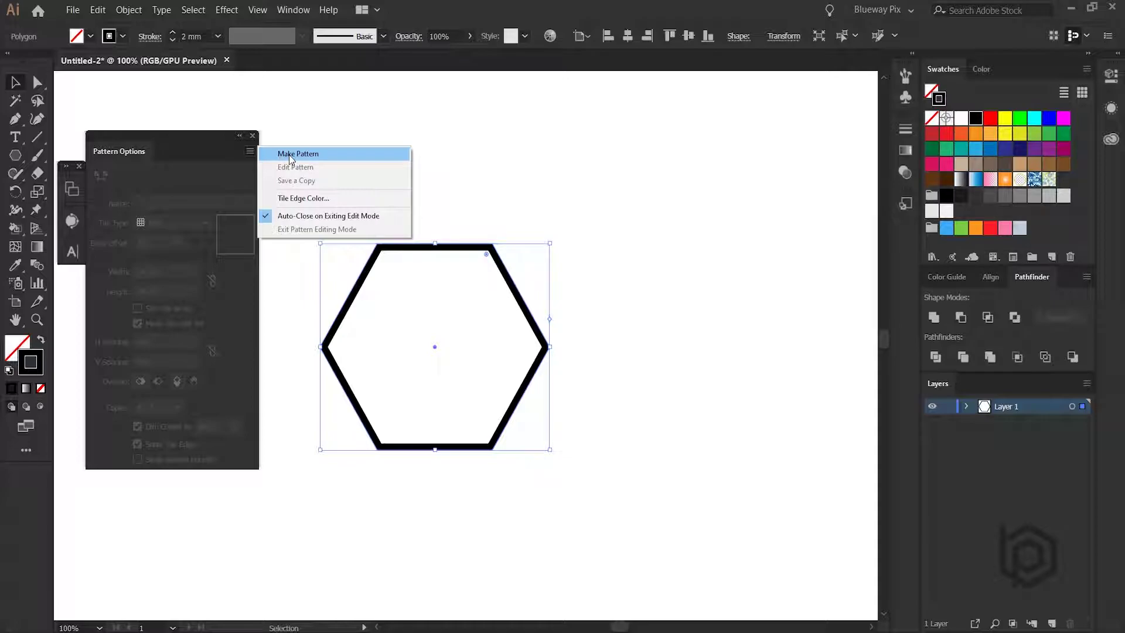
pyautogui.click(328, 155)
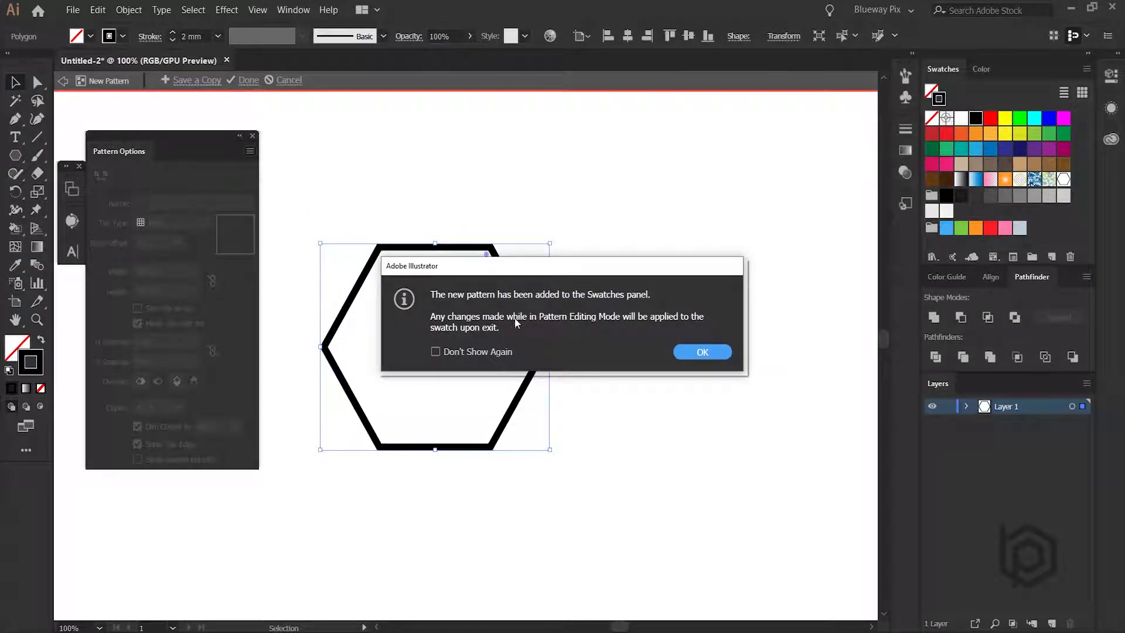
pyautogui.click(697, 352)
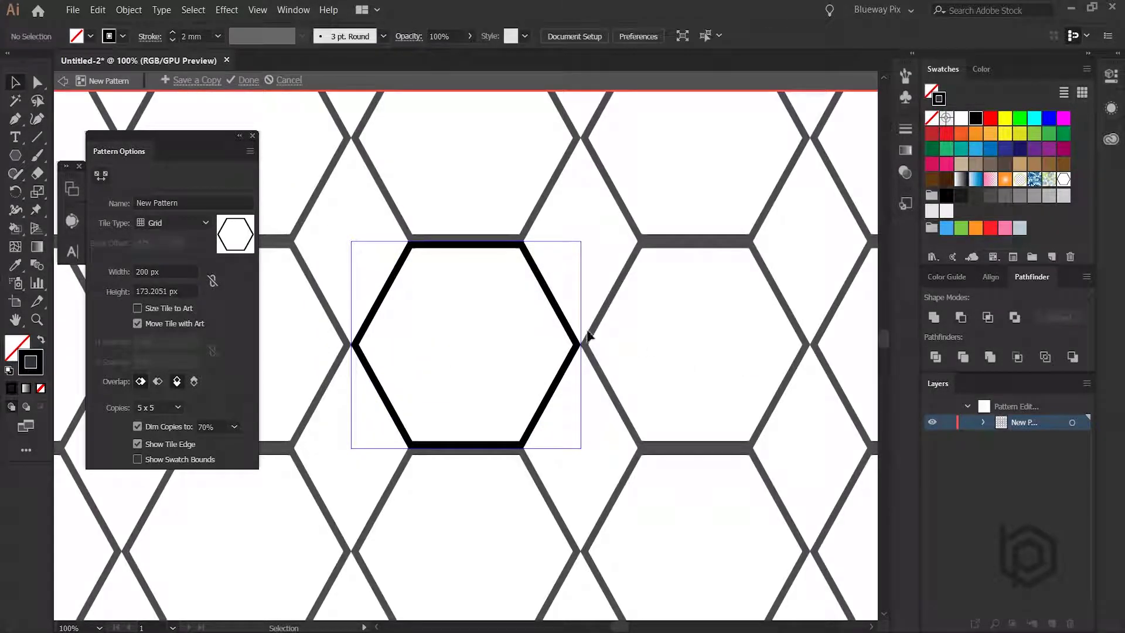
# Step: Set the pattern's tile type to Brick by Column and reduce the tile width to 144 px
pyautogui.click(203, 225)
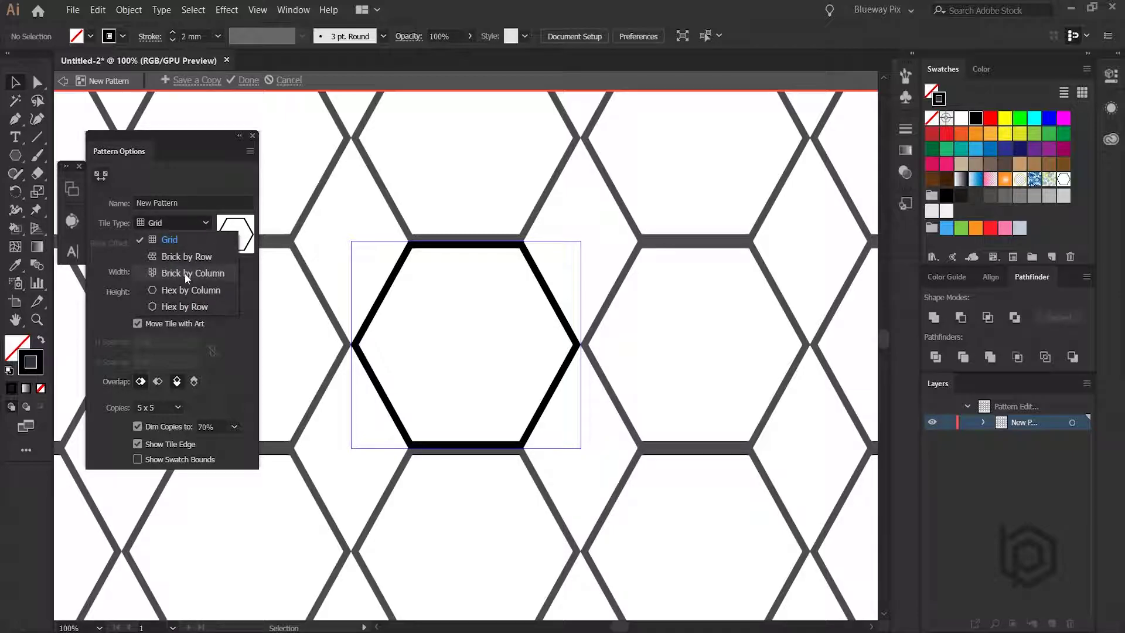
pyautogui.click(218, 274)
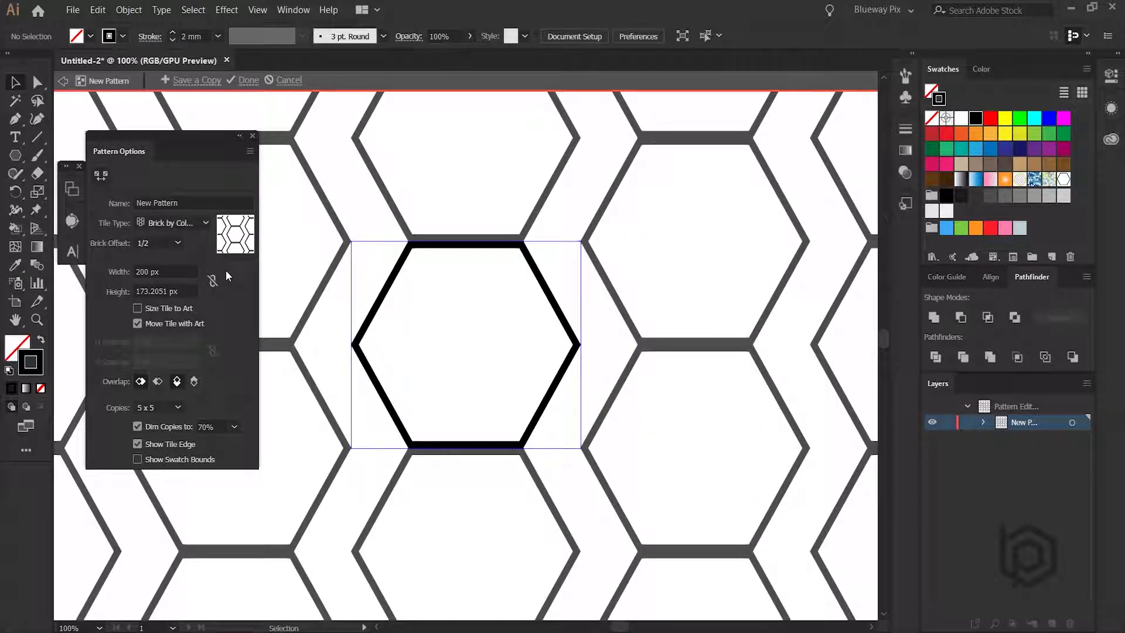
pyautogui.click(142, 270)
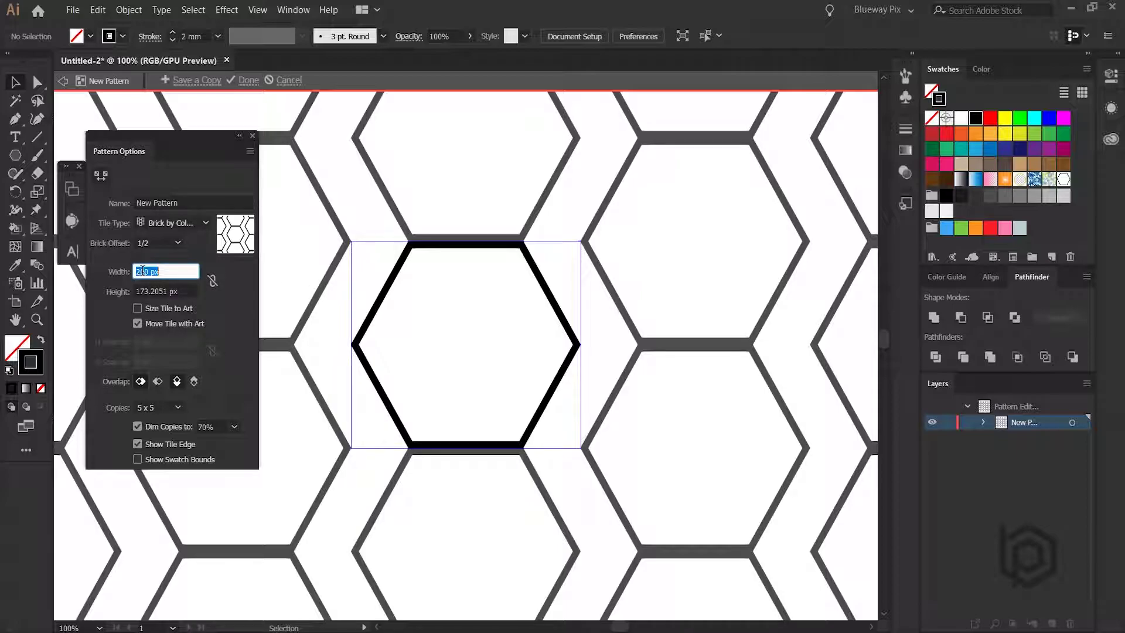
pyautogui.scroll(-19, 144, 273)
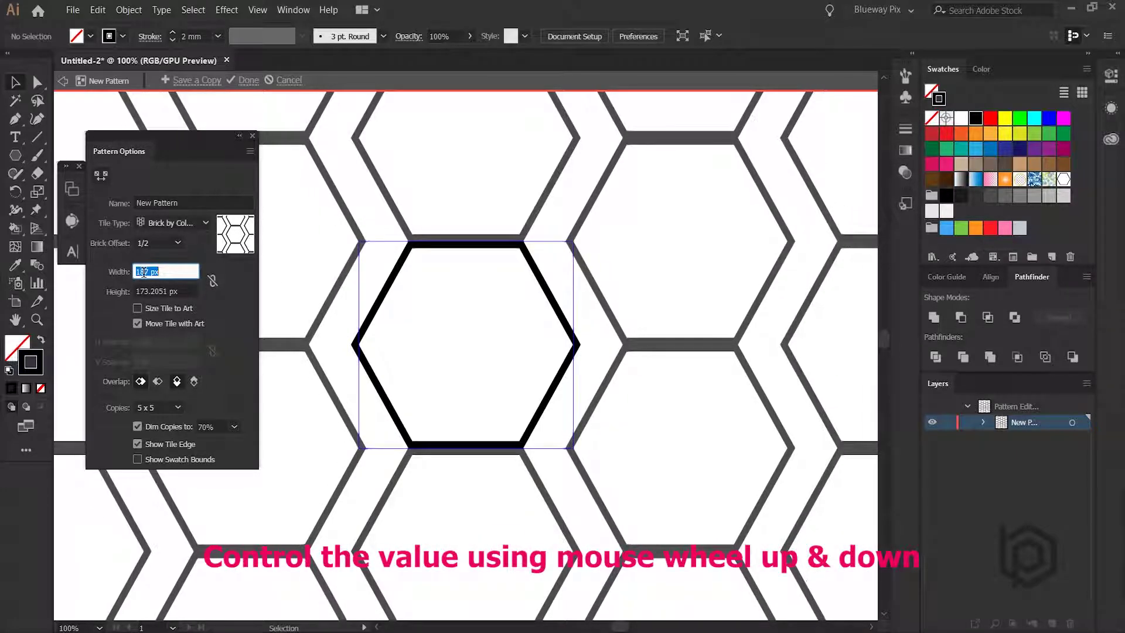
pyautogui.scroll(-20, 143, 273)
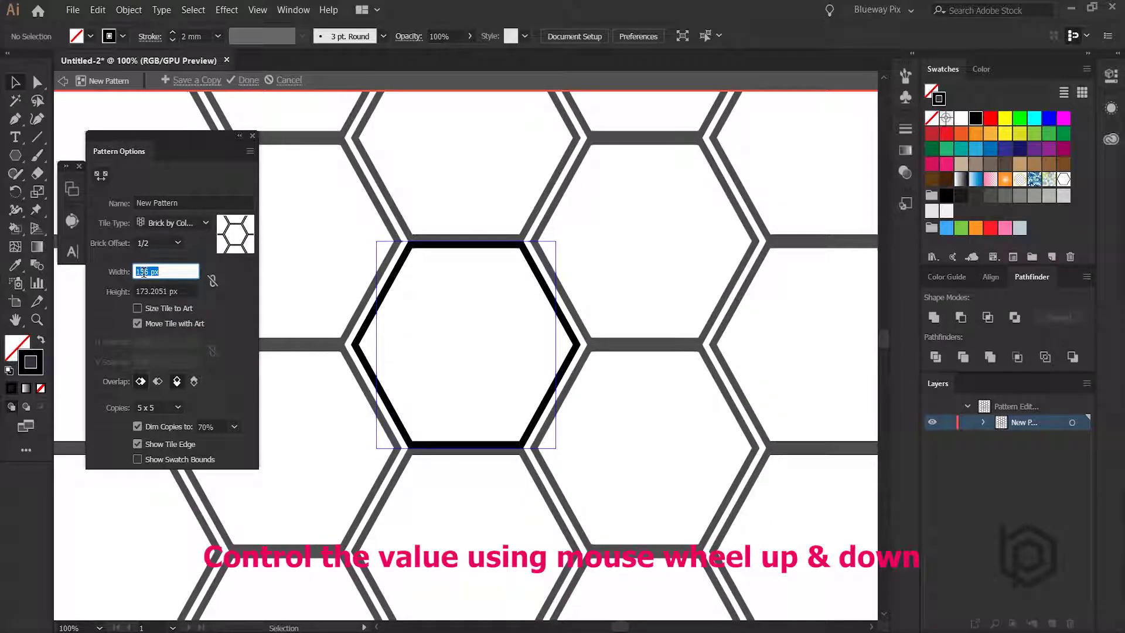
pyautogui.scroll(-6, 143, 273)
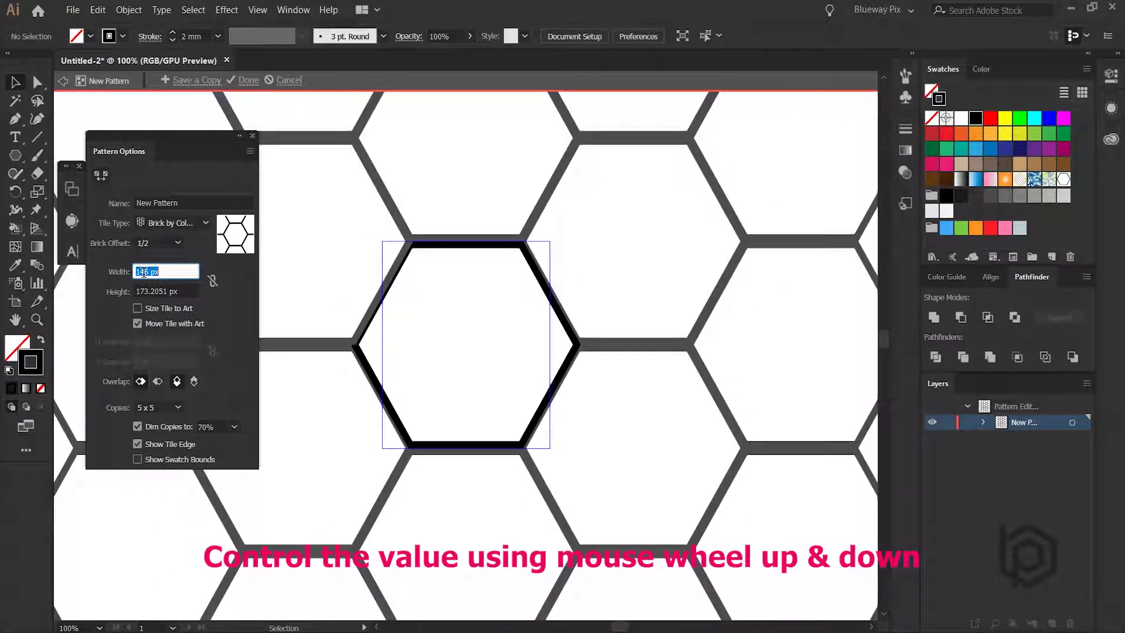
pyautogui.scroll(-2, 144, 273)
# Step: Reduce the pattern's tile height to 168 px so the horizontal hexagon edges overlap
pyautogui.press('Tab')
pyautogui.write('170')
pyautogui.press('Return')
pyautogui.scroll(-2, 151, 290)
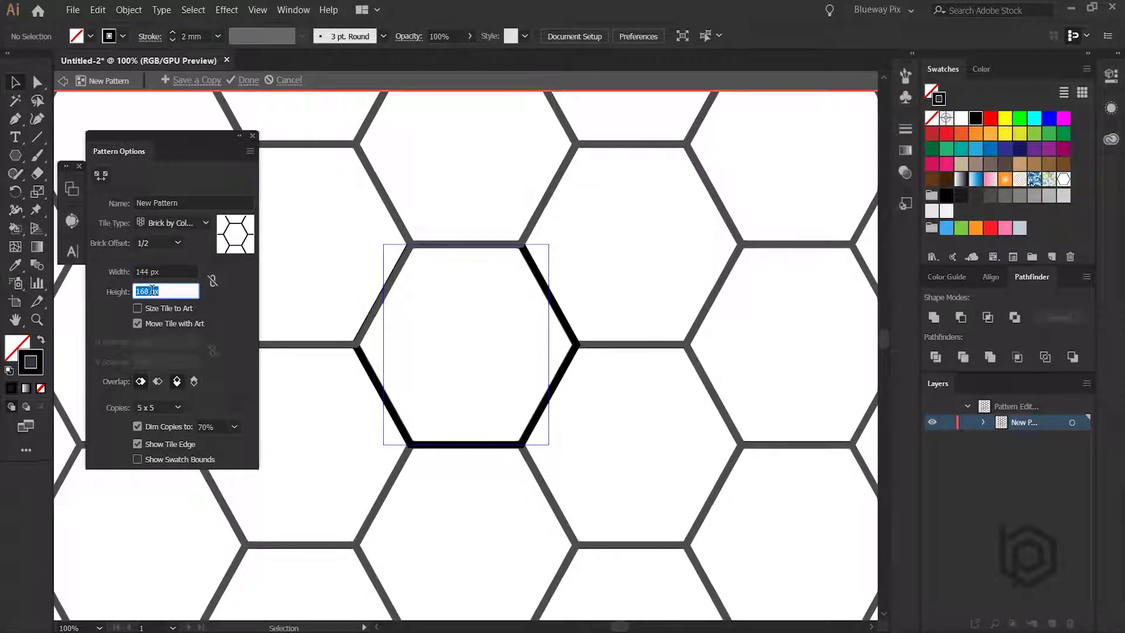
# Step: Fine-tune the pattern tile to 145 px wide and 167 px high, checking the edge overlap up close
pyautogui.scroll(4, 414, 253)
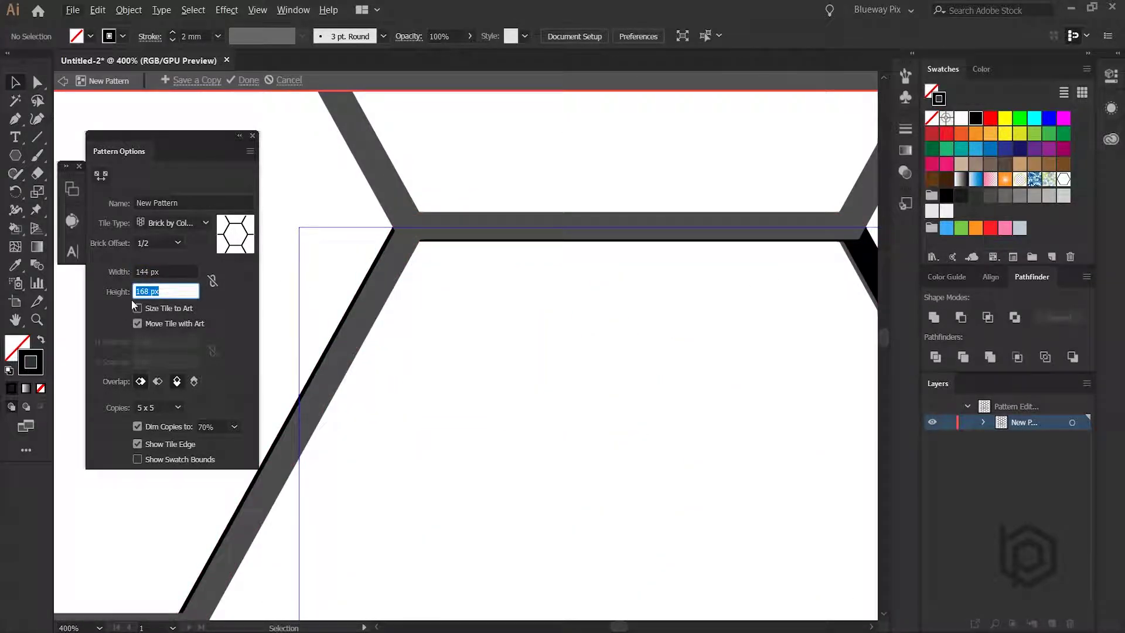
pyautogui.scroll(-1, 146, 288)
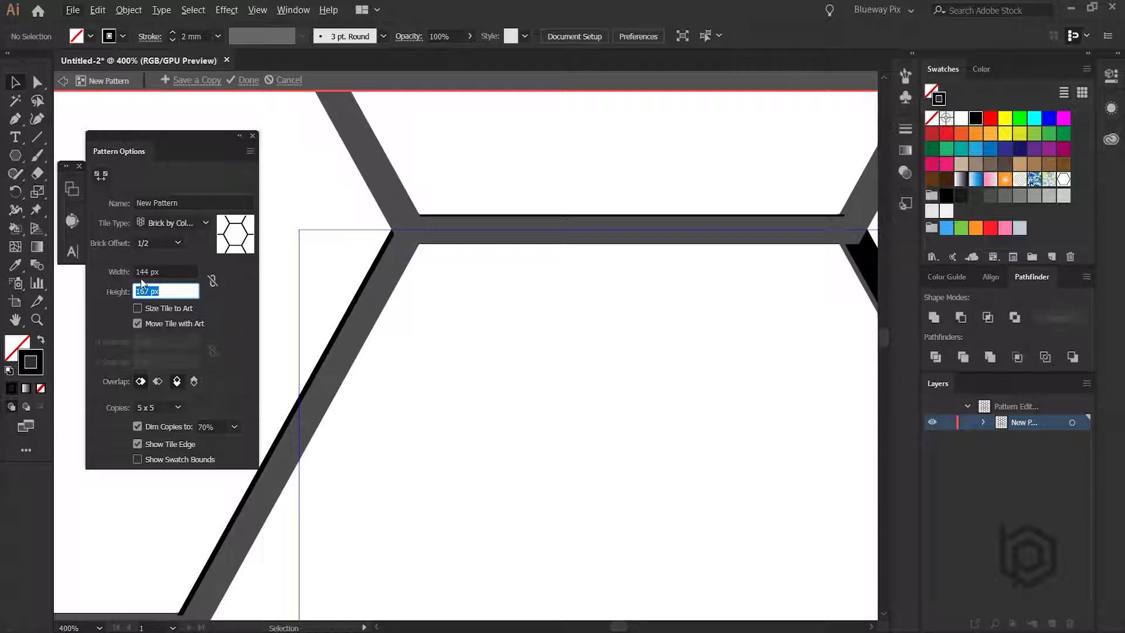
pyautogui.scroll(1, 144, 270)
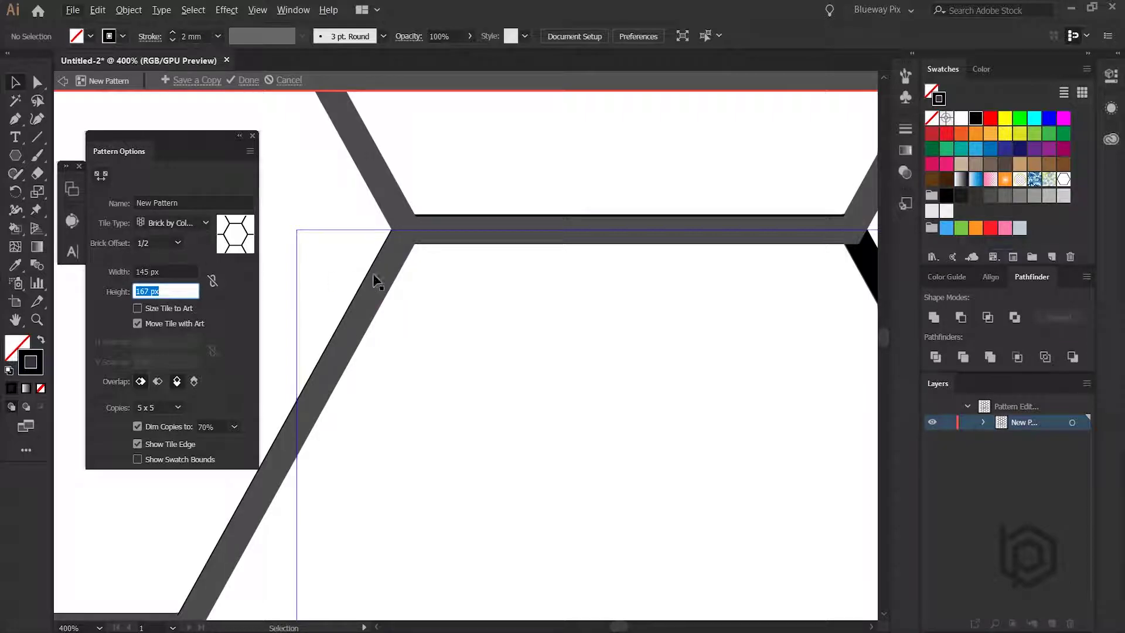
# Step: Set the pattern's preview copies to 7 x 5 and finish pattern editing
pyautogui.scroll(-4, 396, 263)
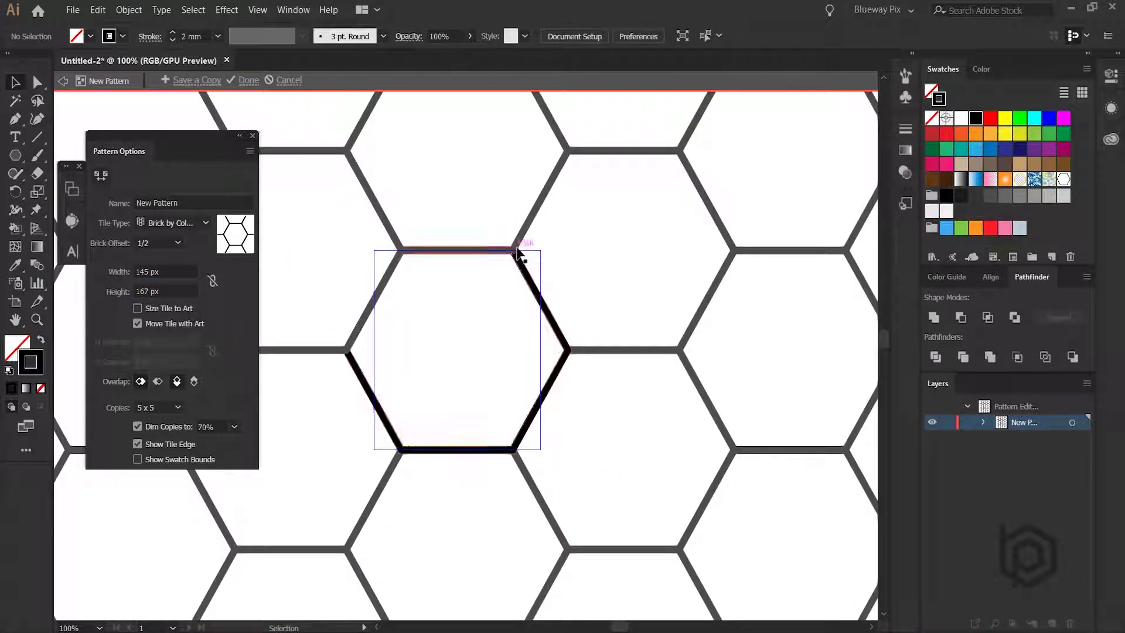
pyautogui.scroll(-5, 512, 284)
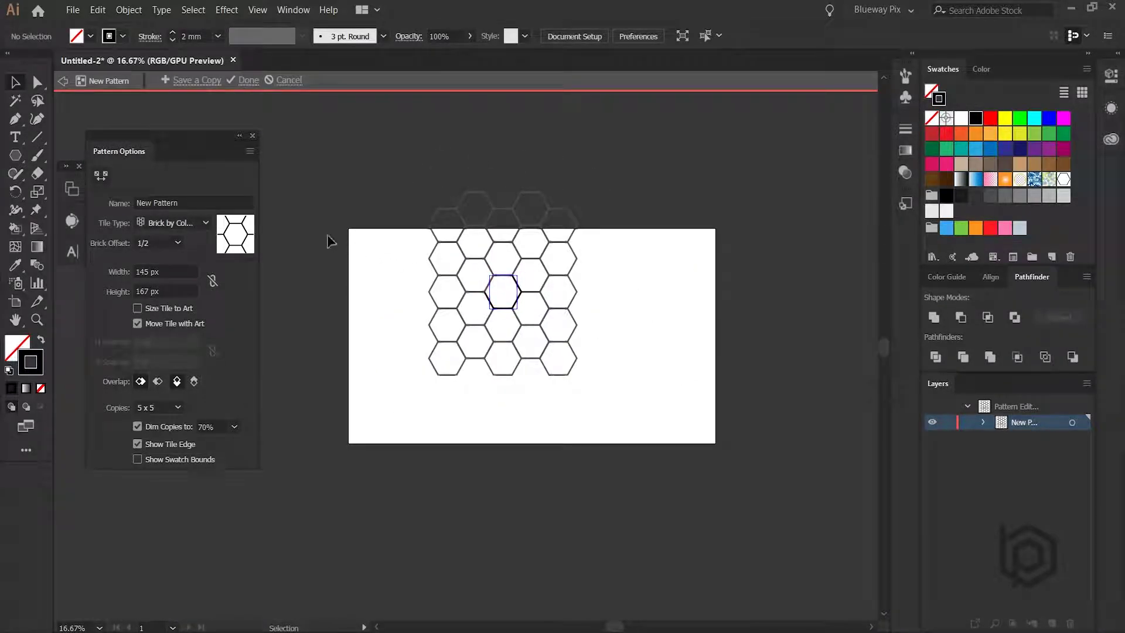
pyautogui.click(173, 407)
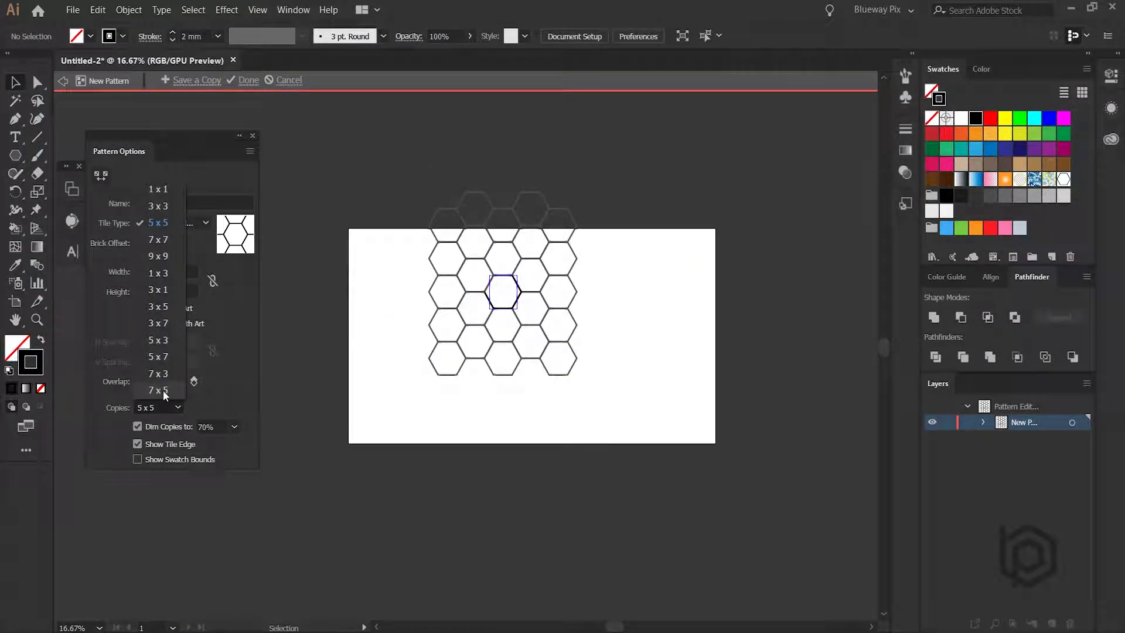
pyautogui.click(163, 390)
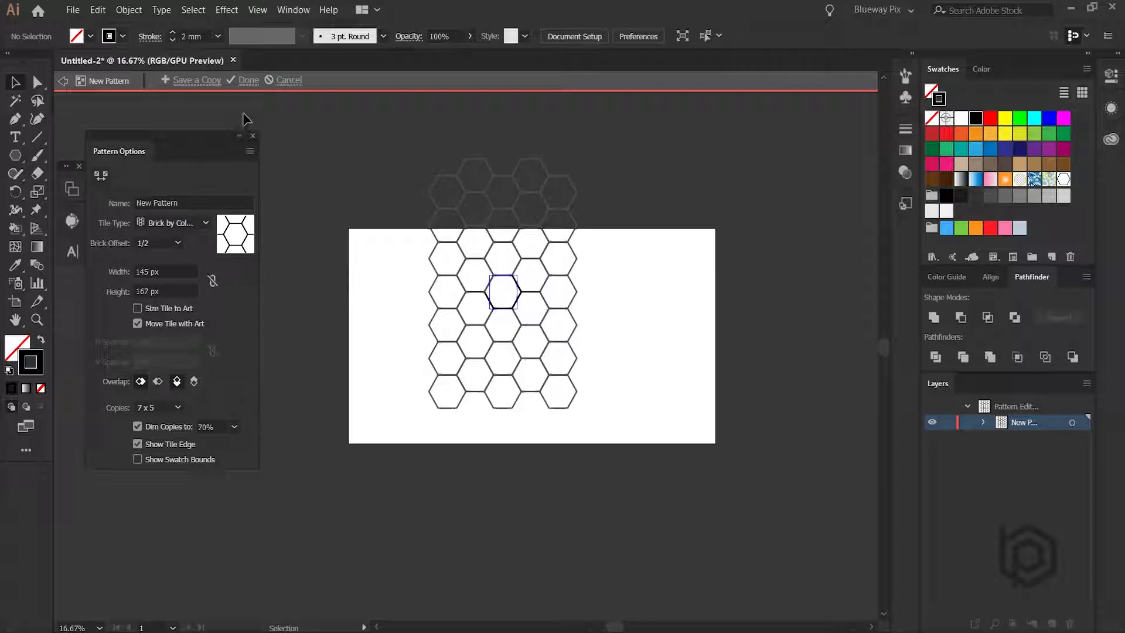
pyautogui.click(248, 80)
# Step: Delete the original hexagon and draw a large rectangle extending well beyond the artboard on all sides
pyautogui.hotkey('ctrl', 'a')
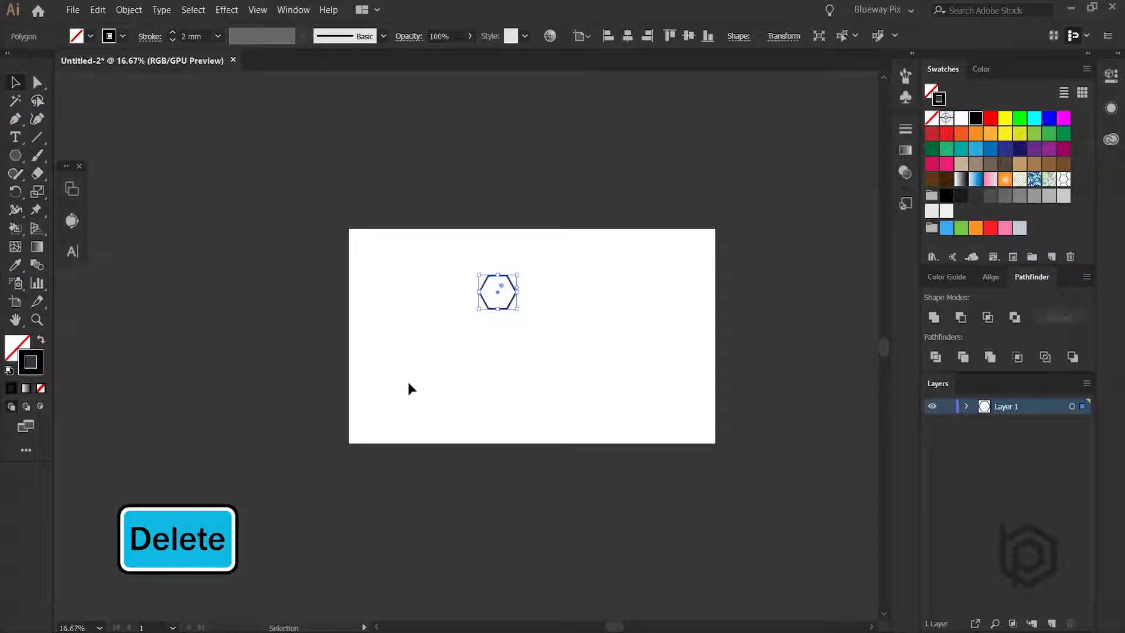
pyautogui.press('Delete')
pyautogui.click(22, 154)
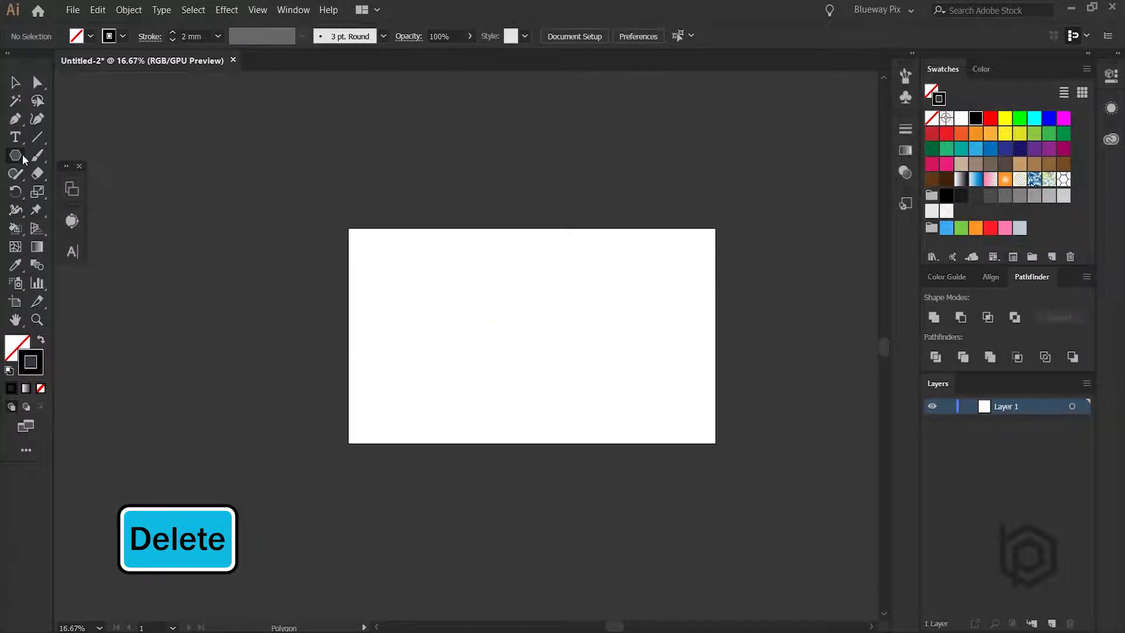
pyautogui.click(23, 154)
pyautogui.click(121, 156)
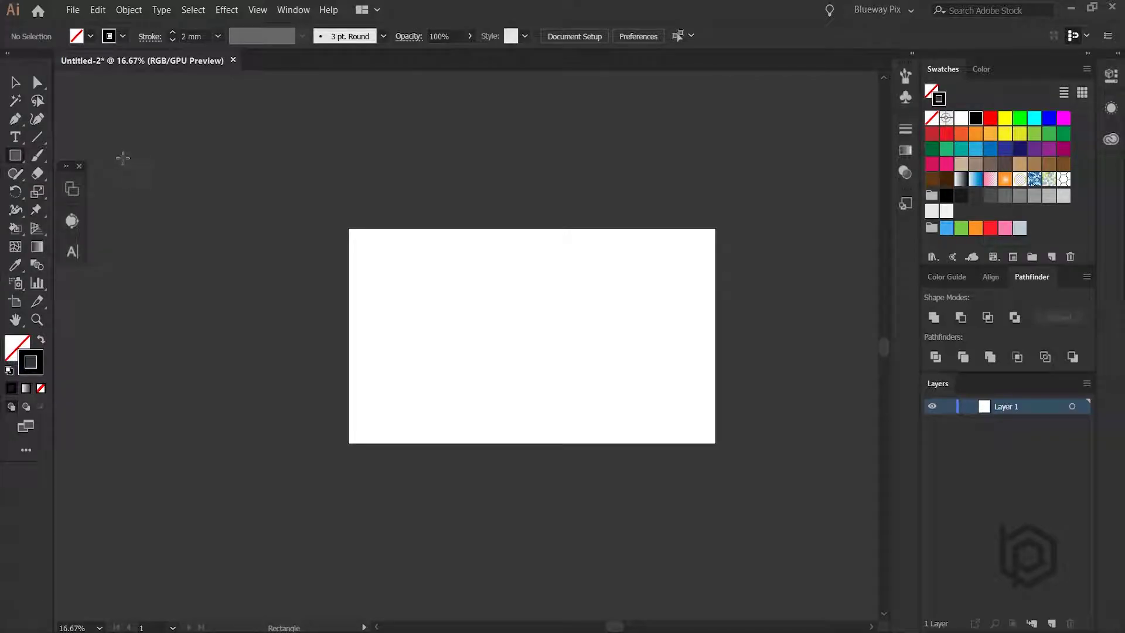
pyautogui.scroll(-2, 262, 212)
pyautogui.moveTo(185, 142); pyautogui.dragTo(591, 565)
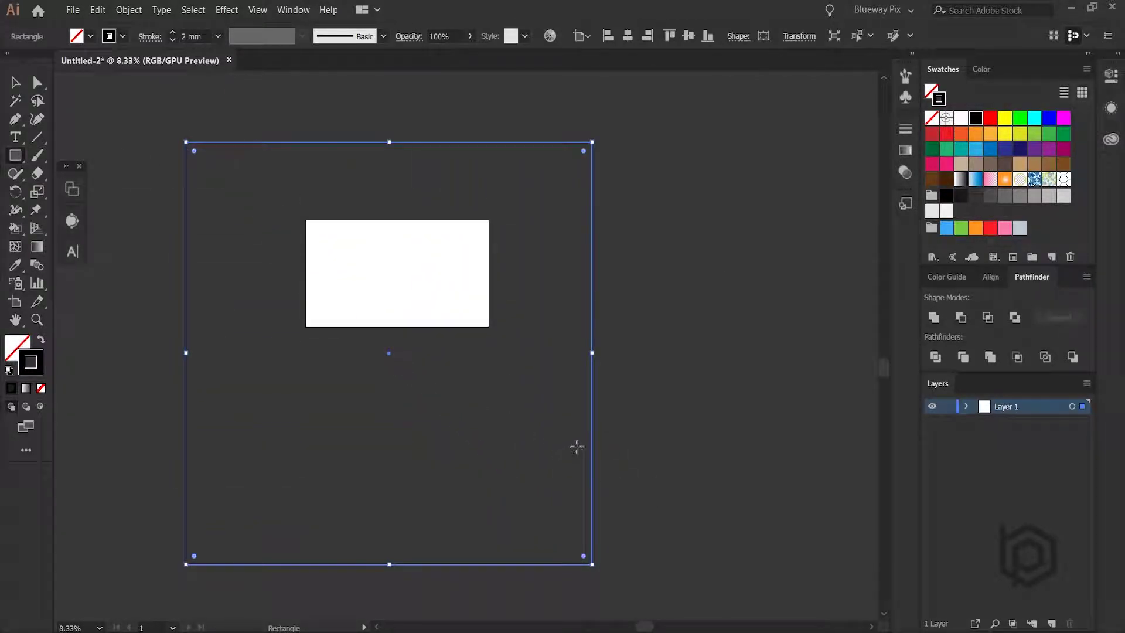
pyautogui.press('v')
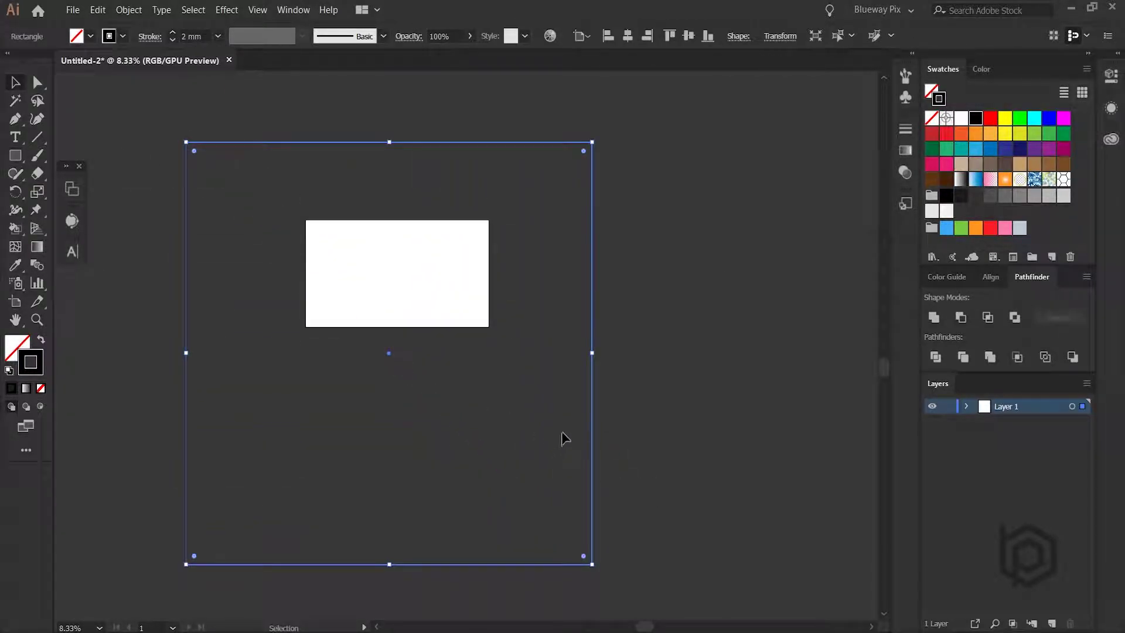
# Step: Remove the large rectangle's stroke and fill it with the new hexagon pattern swatch
pyautogui.click(932, 119)
pyautogui.click(931, 92)
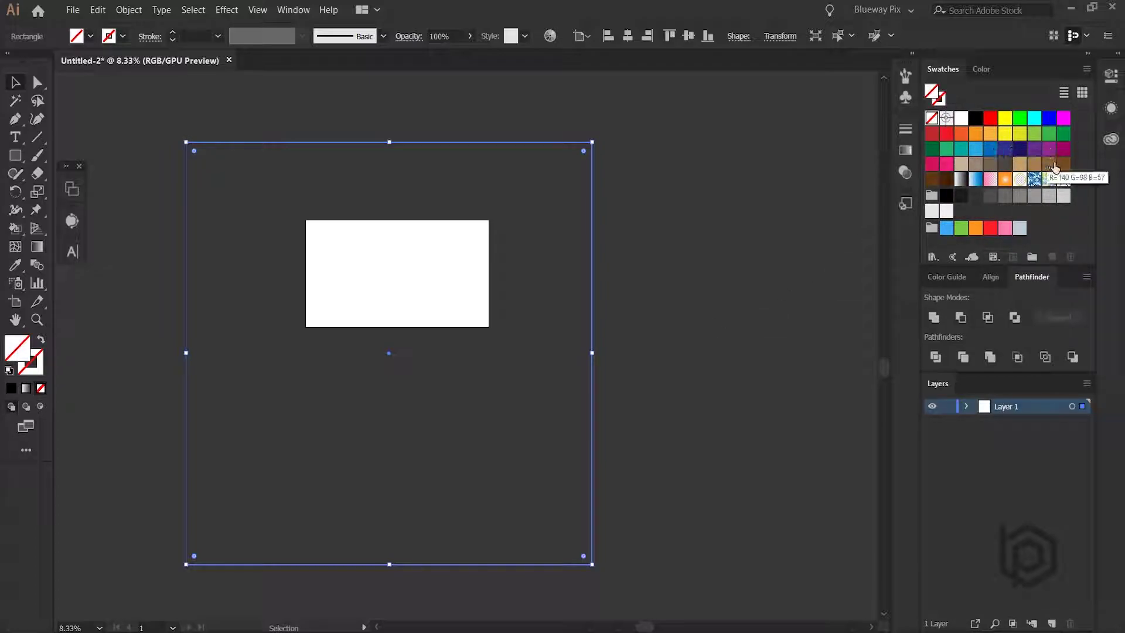
pyautogui.click(1064, 179)
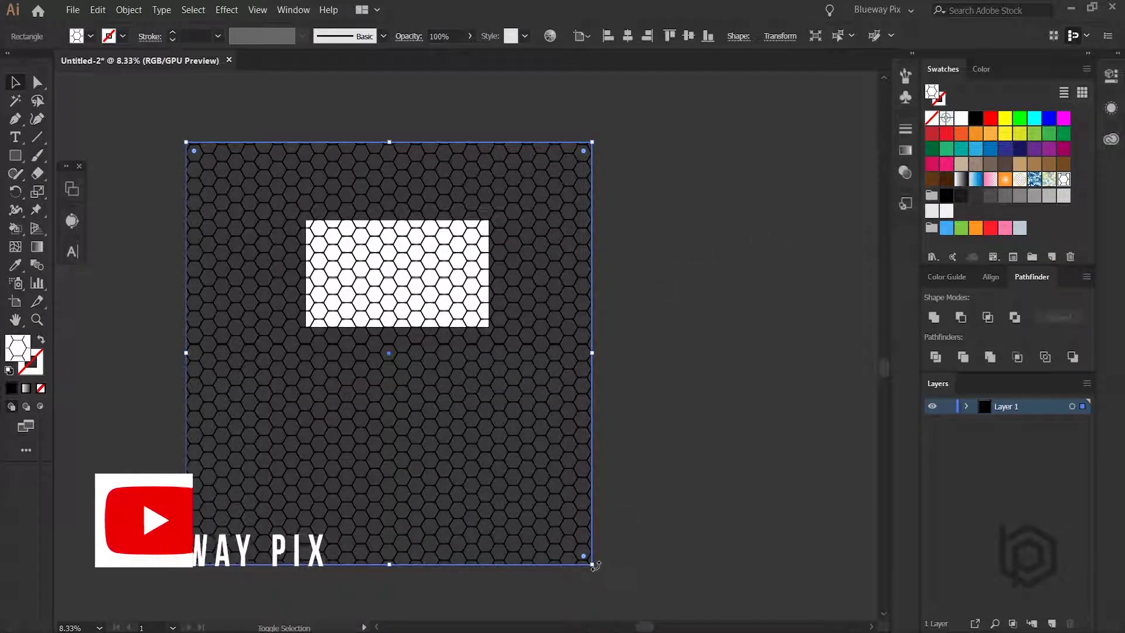
# Step: Resize and reposition the pattern-filled rectangle so it extends slightly past the artboard on all sides
pyautogui.moveTo(591, 561); pyautogui.dragTo(363, 326)
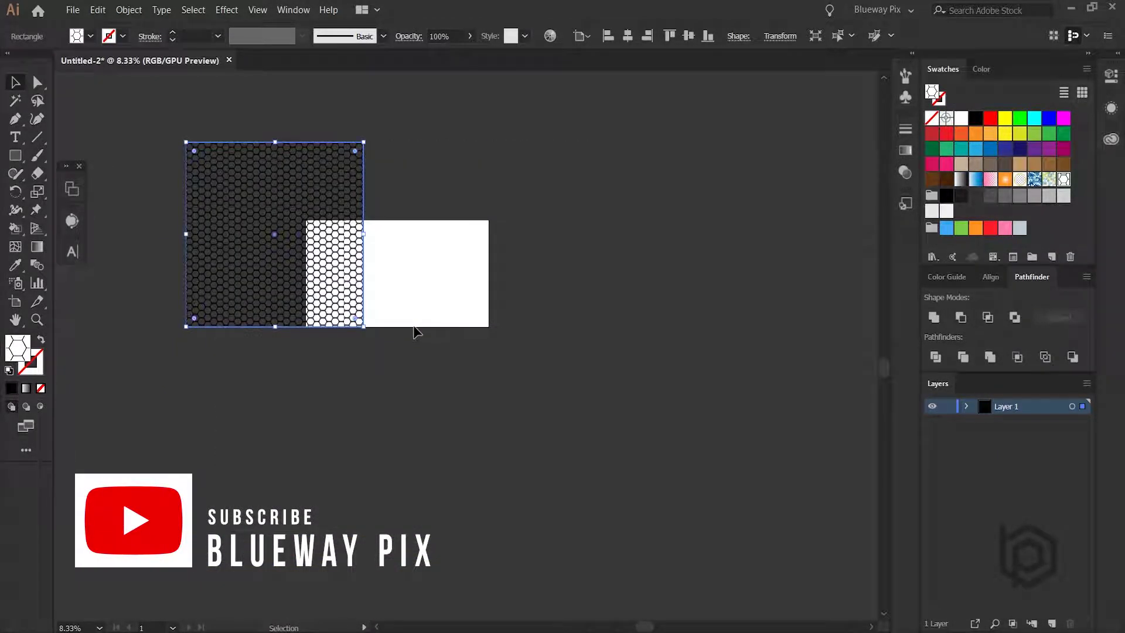
pyautogui.scroll(2, 304, 238)
pyautogui.moveTo(296, 237); pyautogui.dragTo(533, 302)
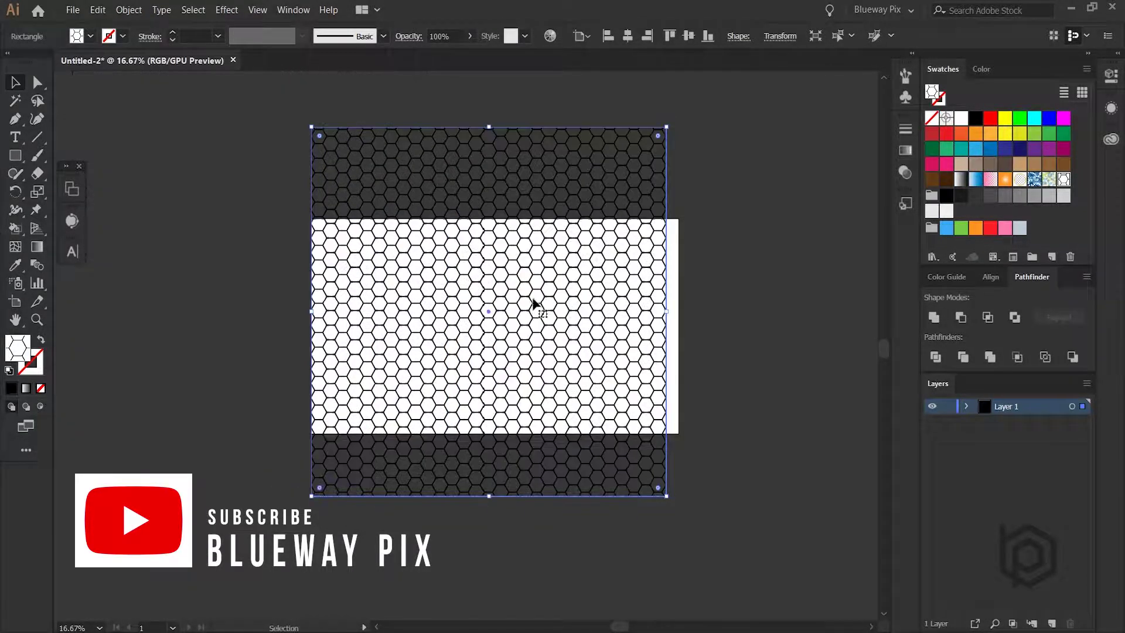
pyautogui.click(684, 317)
pyautogui.click(668, 311)
pyautogui.moveTo(668, 311); pyautogui.dragTo(640, 329)
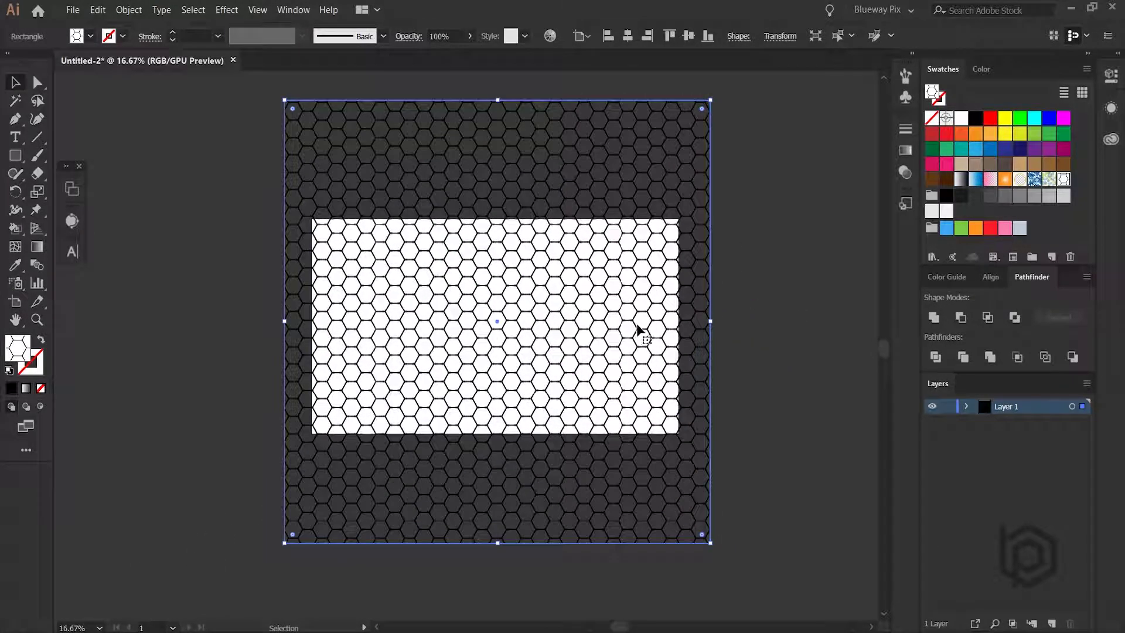
pyautogui.click(753, 319)
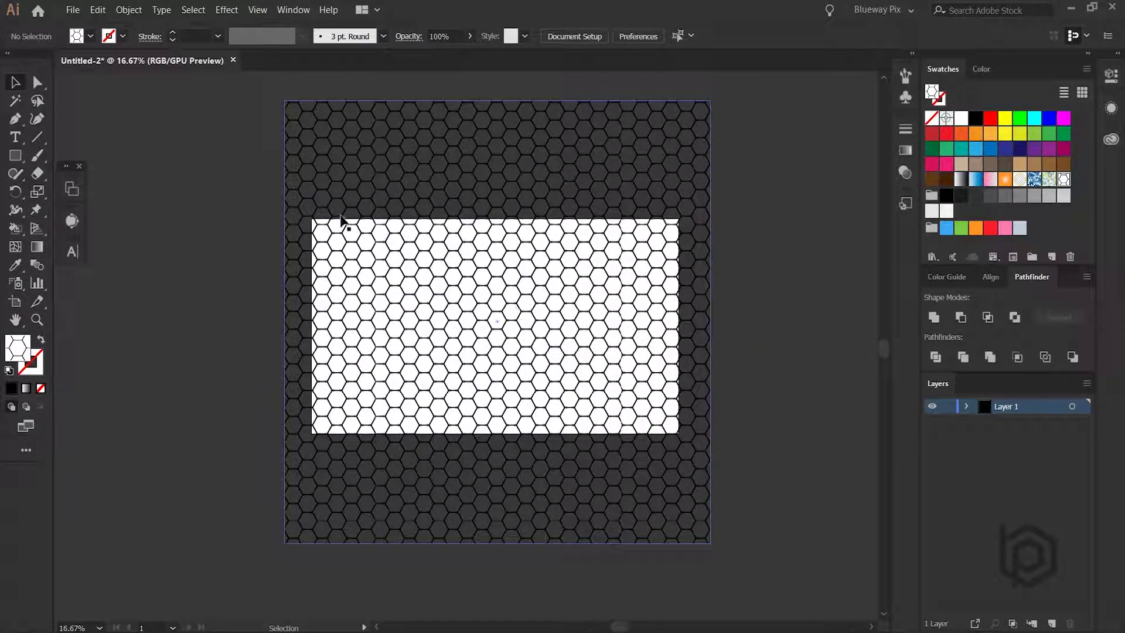
# Step: Expand the pattern rectangle's appearance and expand its fill into editable artwork
pyautogui.click(290, 131)
pyautogui.click(133, 12)
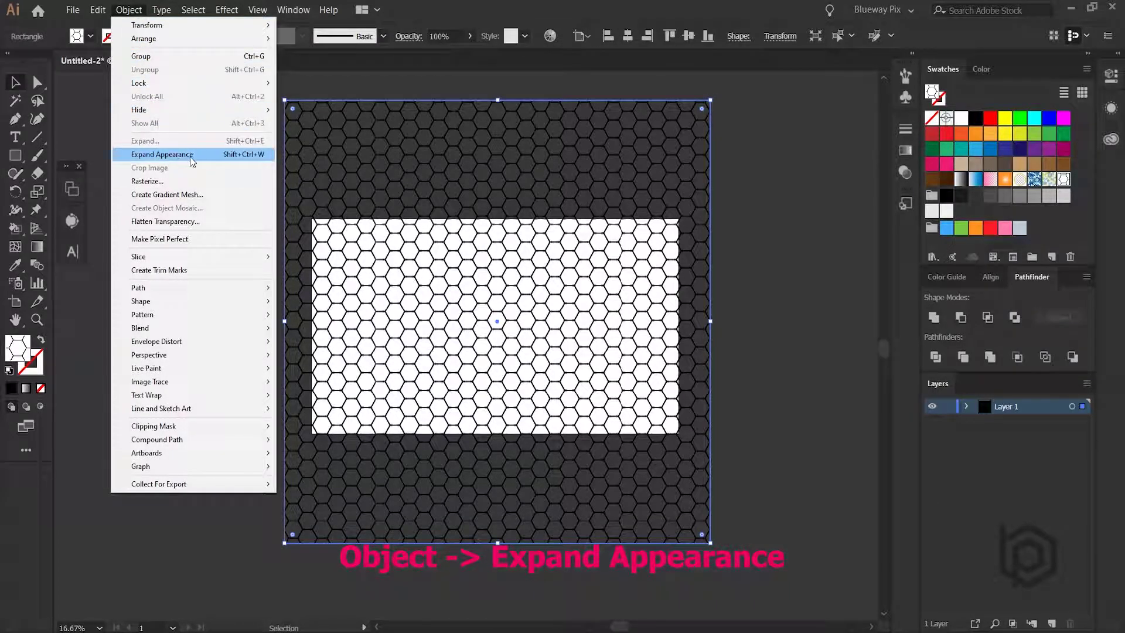
pyautogui.click(191, 156)
pyautogui.click(127, 10)
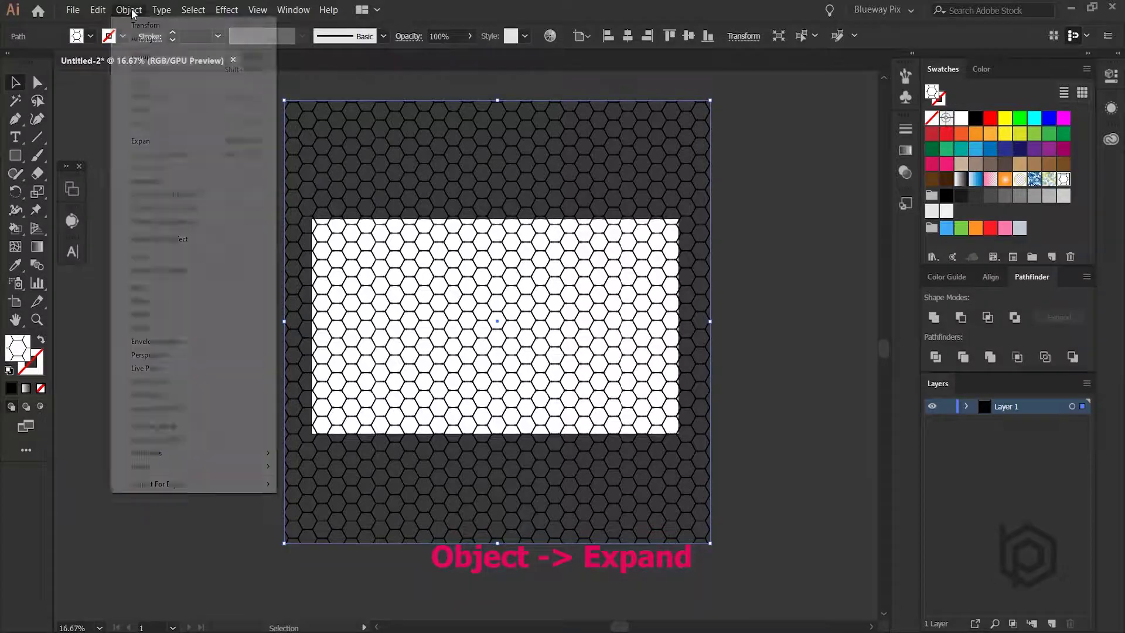
pyautogui.click(153, 142)
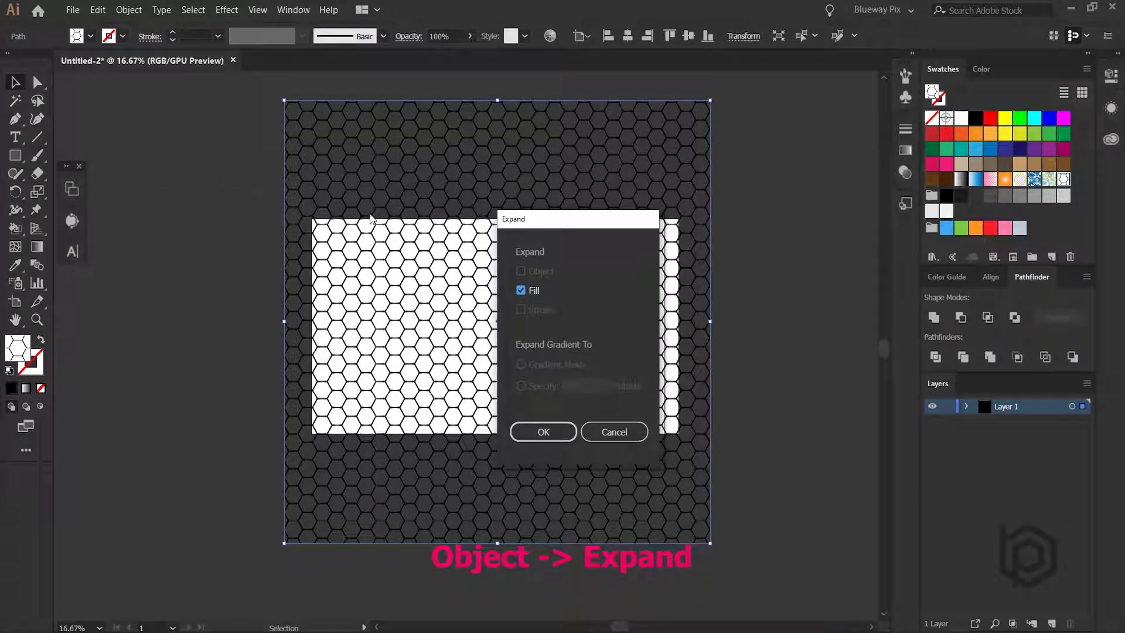
pyautogui.click(547, 434)
# Step: Ungroup the expanded honeycomb and release its outer clipping mask
pyautogui.click(228, 226)
pyautogui.click(354, 244)
pyautogui.rightClick(353, 229)
pyautogui.click(381, 326)
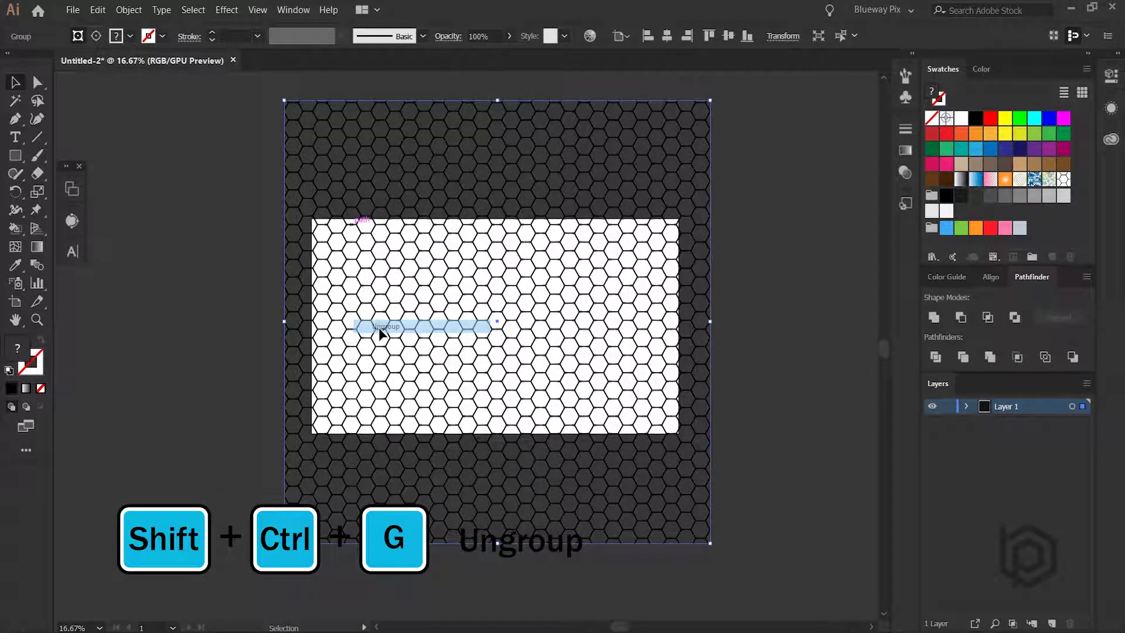
pyautogui.click(239, 216)
pyautogui.rightClick(369, 258)
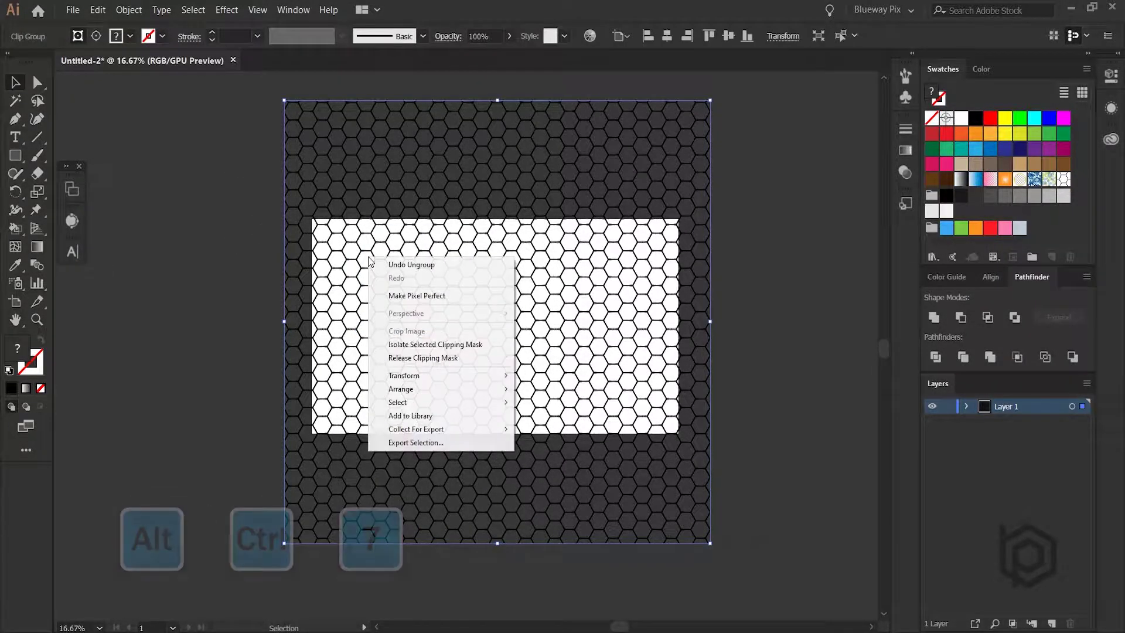
pyautogui.click(403, 357)
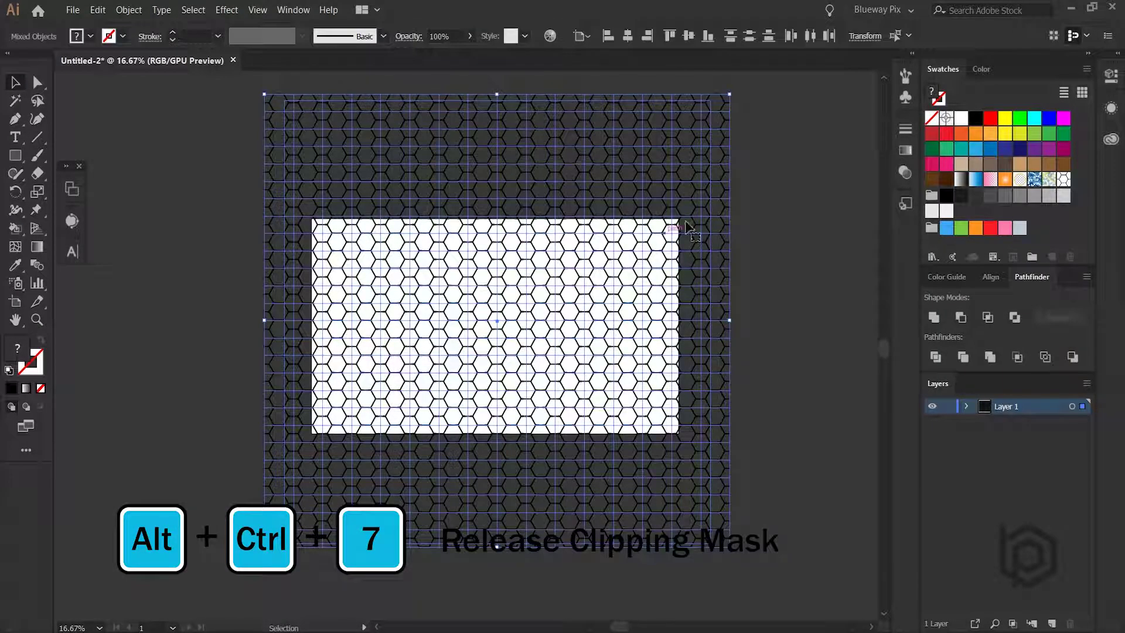
# Step: Select all the artwork and release the remaining clipping masks on the individual pattern tiles
pyautogui.click(751, 164)
pyautogui.hotkey('ctrl', 'a')
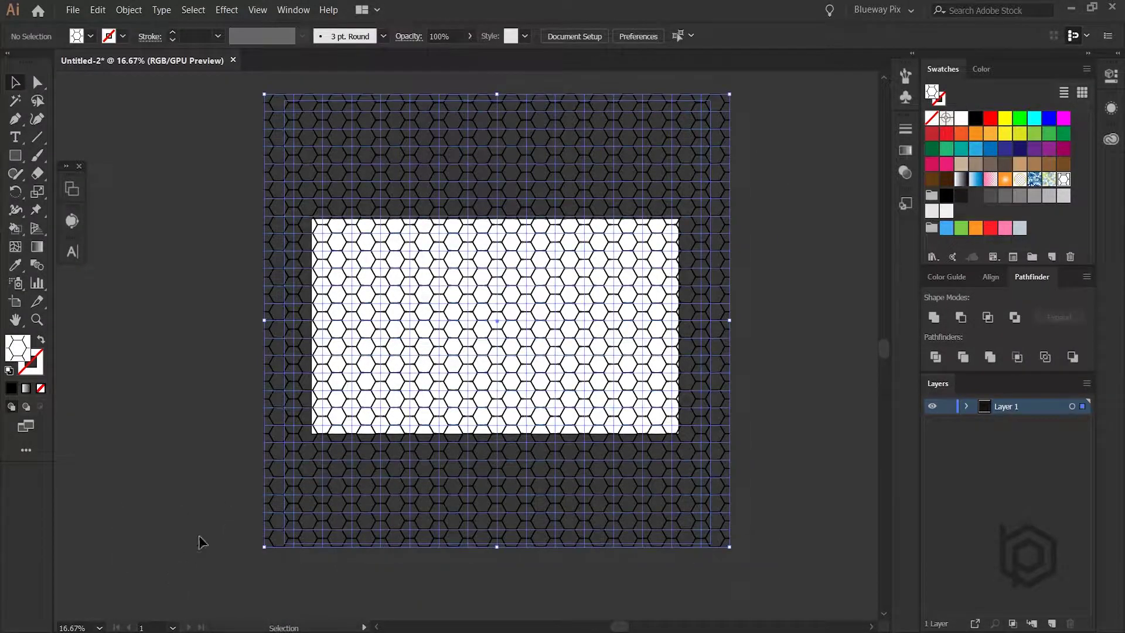
pyautogui.click(128, 10)
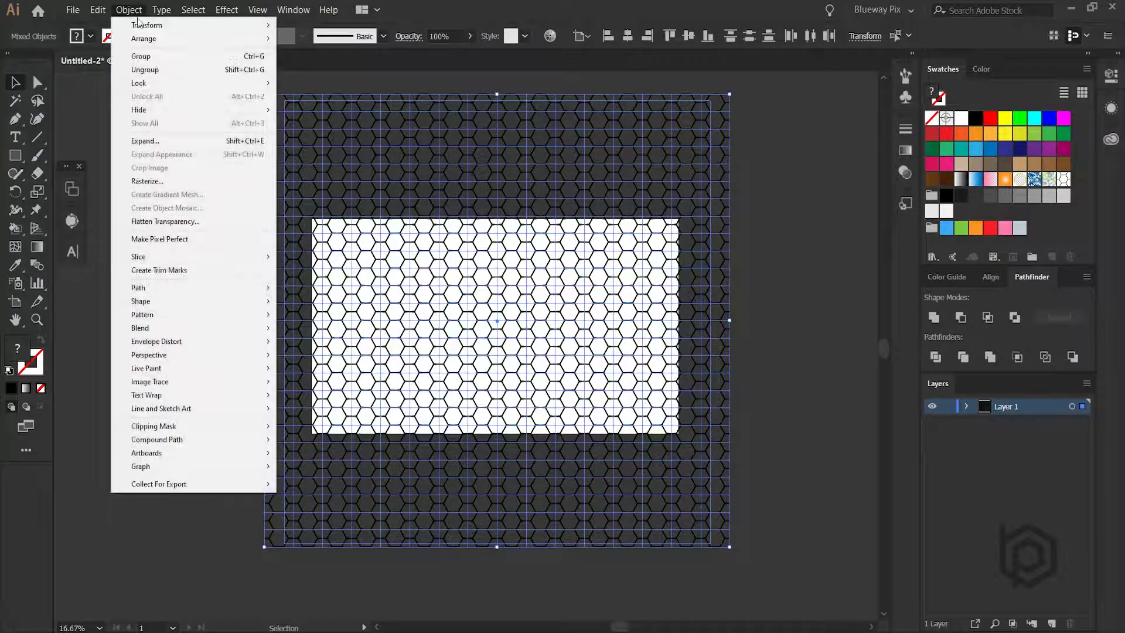
pyautogui.moveTo(188, 433)
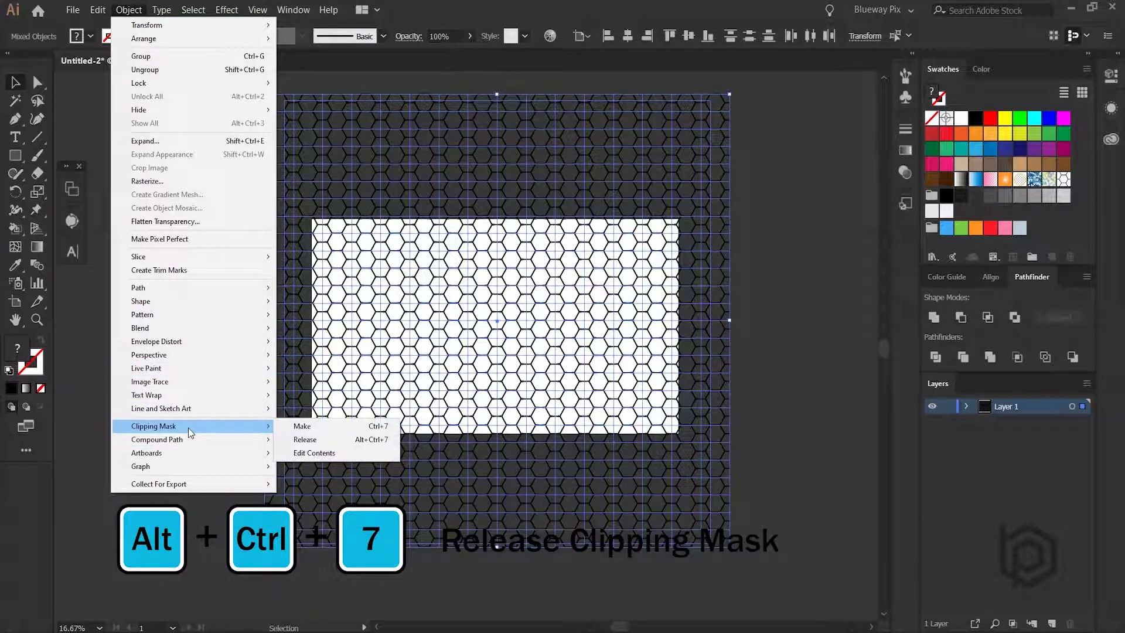
pyautogui.click(305, 439)
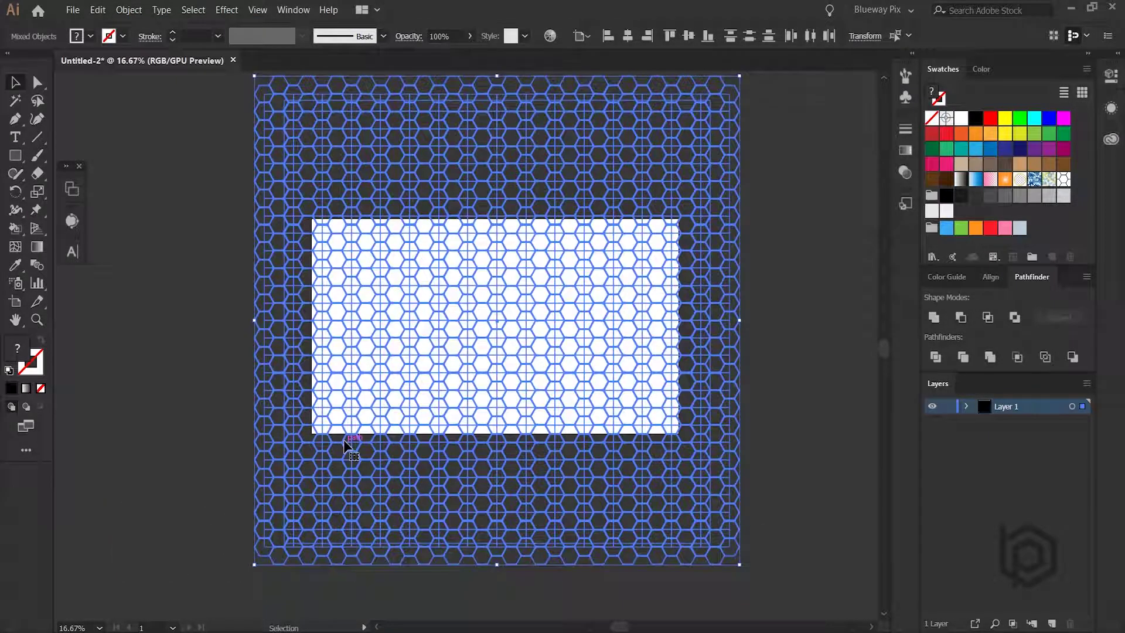
pyautogui.click(778, 131)
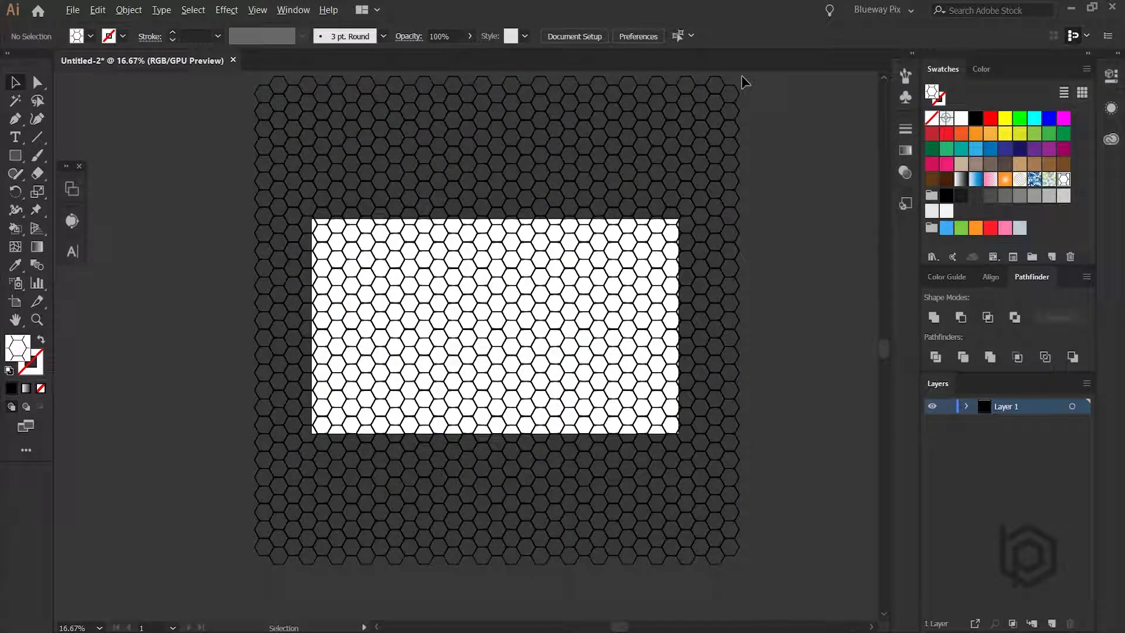
# Step: Ungroup the hexagon tile at the honeycomb's upper-right corner
pyautogui.scroll(7, 740, 75)
pyautogui.click(603, 192)
pyautogui.rightClick(602, 193)
pyautogui.click(635, 293)
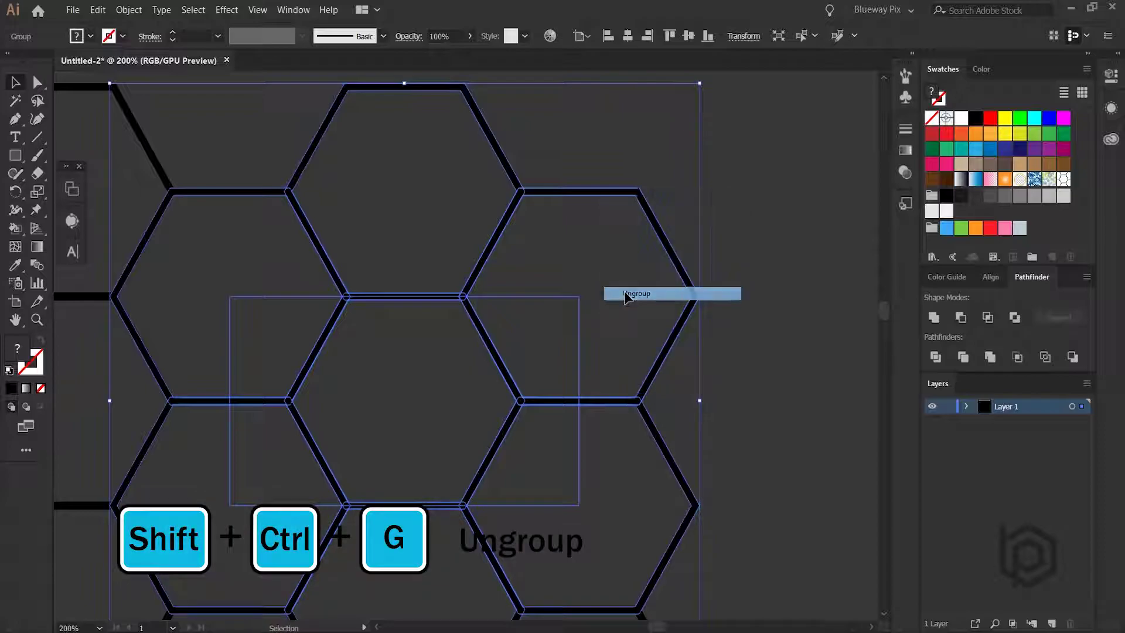
pyautogui.click(748, 201)
# Step: Select every black hexagon outline by matching the corner hexagon's fill color
pyautogui.click(661, 235)
pyautogui.scroll(-6, 617, 204)
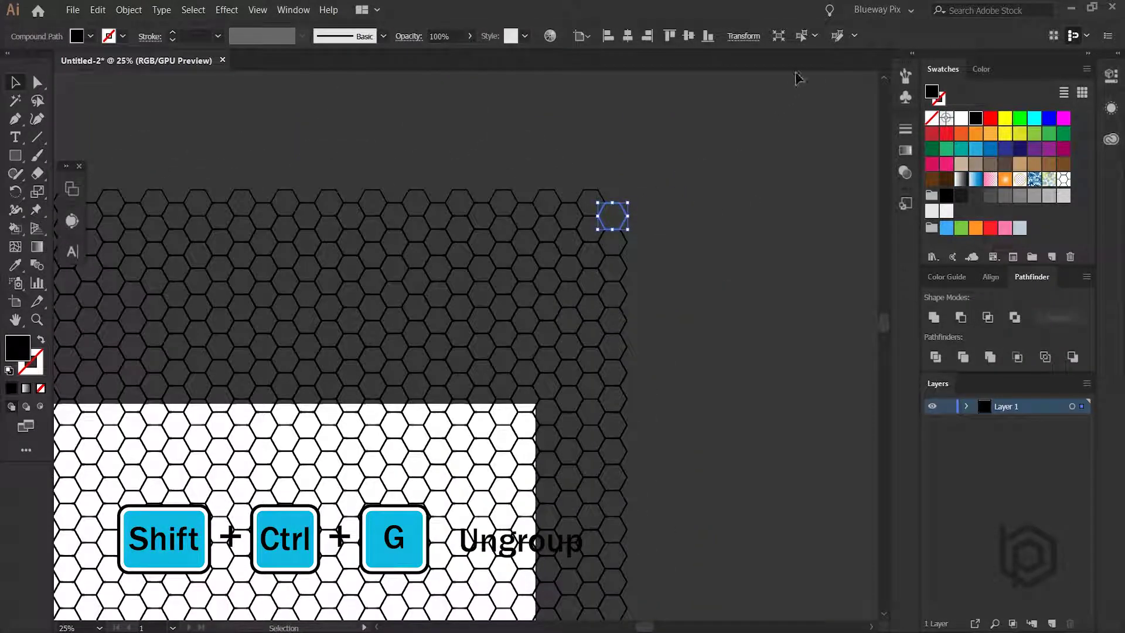
pyautogui.click(814, 37)
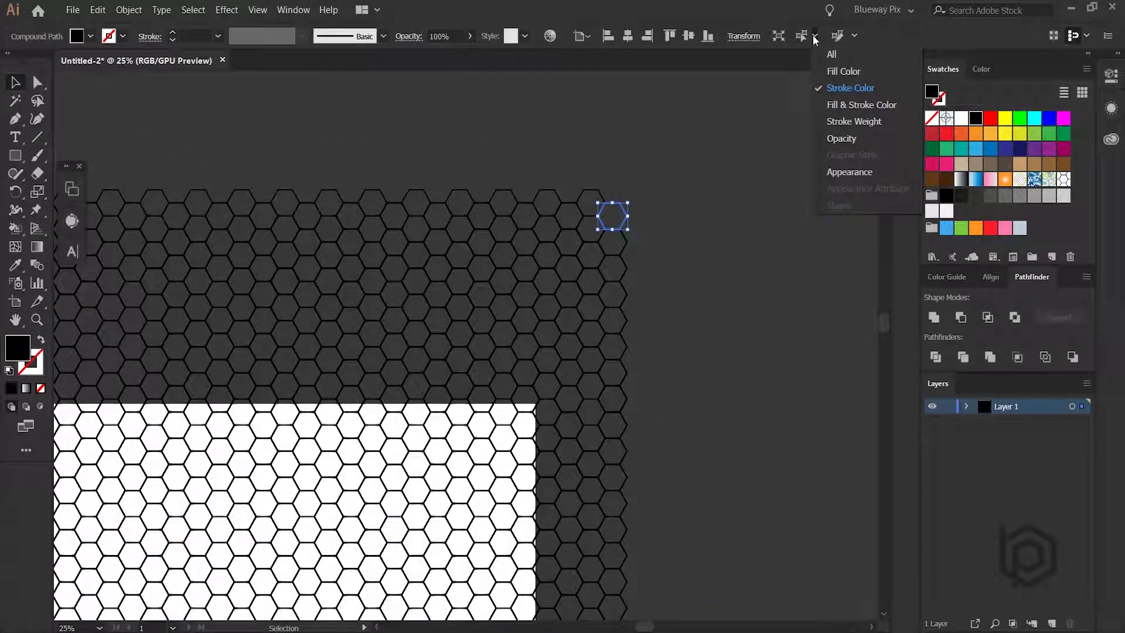
pyautogui.click(865, 73)
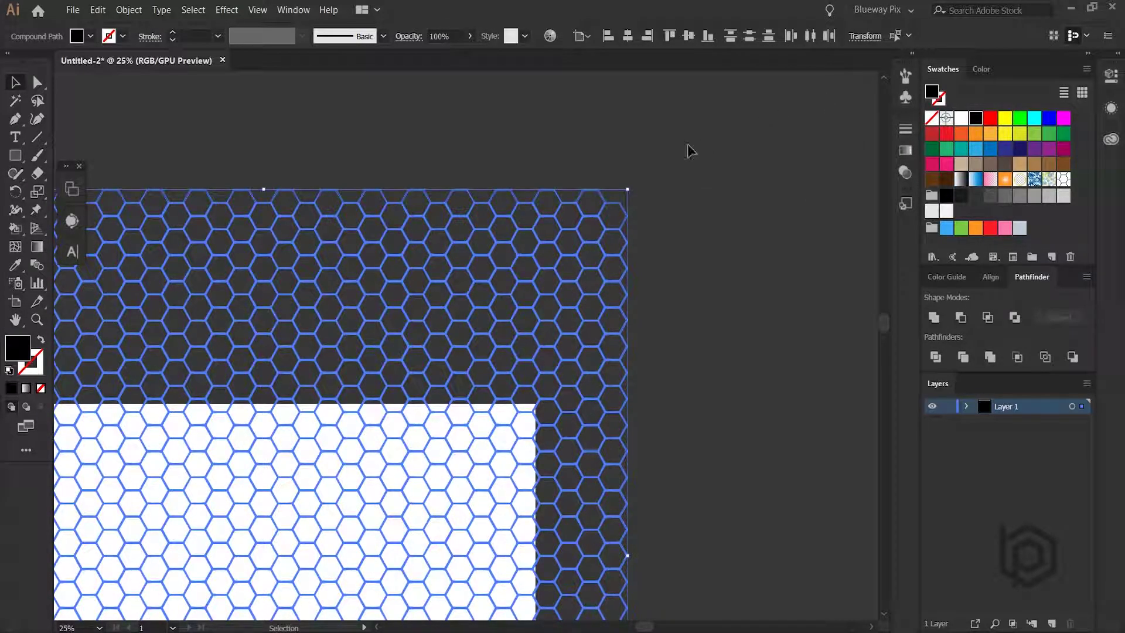
pyautogui.scroll(-3, 530, 194)
pyautogui.scroll(1, 392, 308)
pyautogui.scroll(-1, 386, 383)
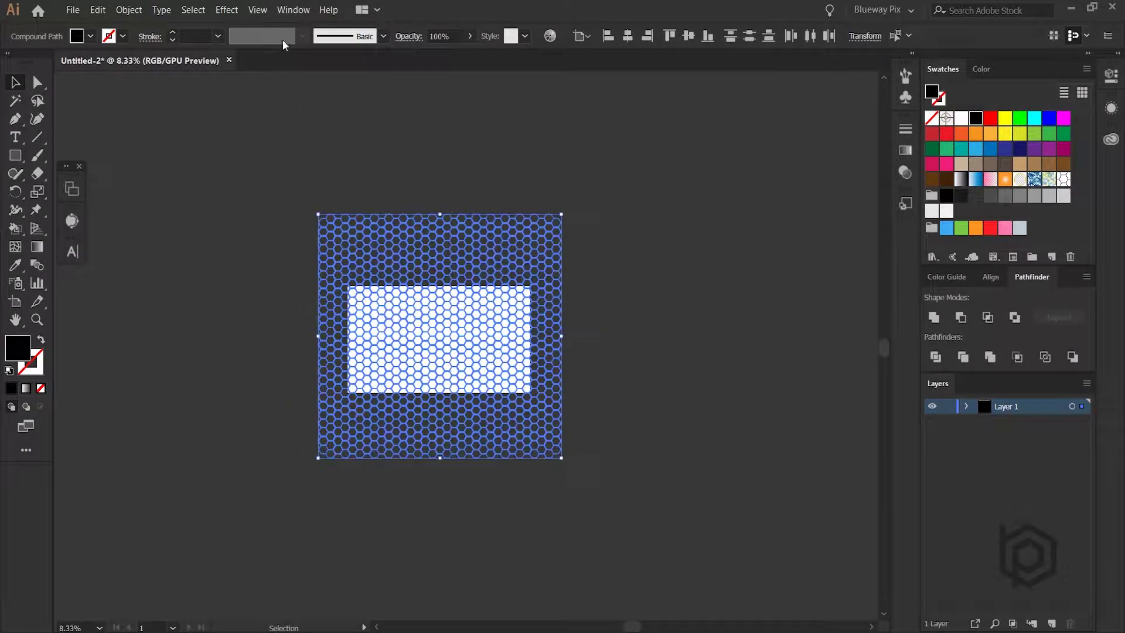
# Step: Cut the selected hexagons, then select and delete all the leftover unfilled tile boxes
pyautogui.click(136, 14)
pyautogui.moveTo(97, 10)
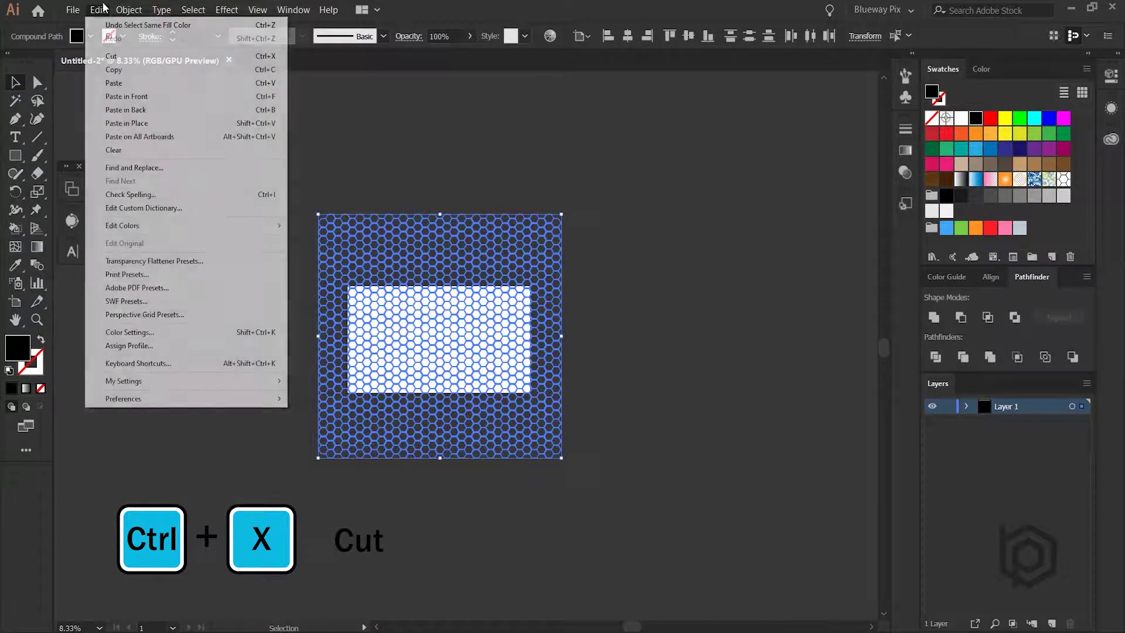
pyautogui.click(111, 56)
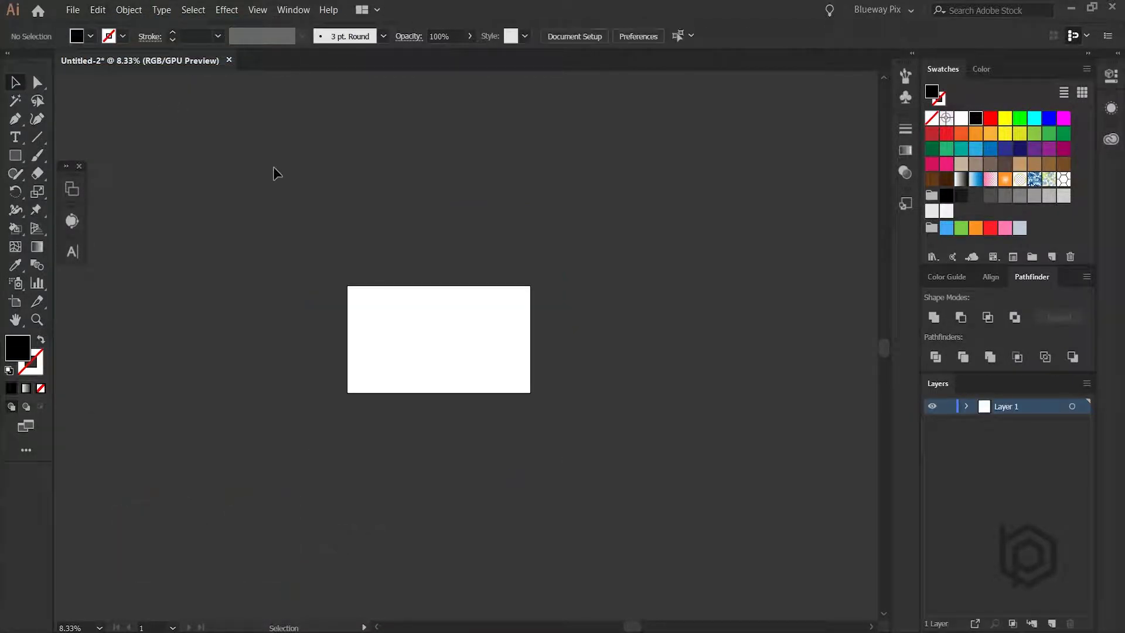
pyautogui.hotkey('ctrl', 'z')
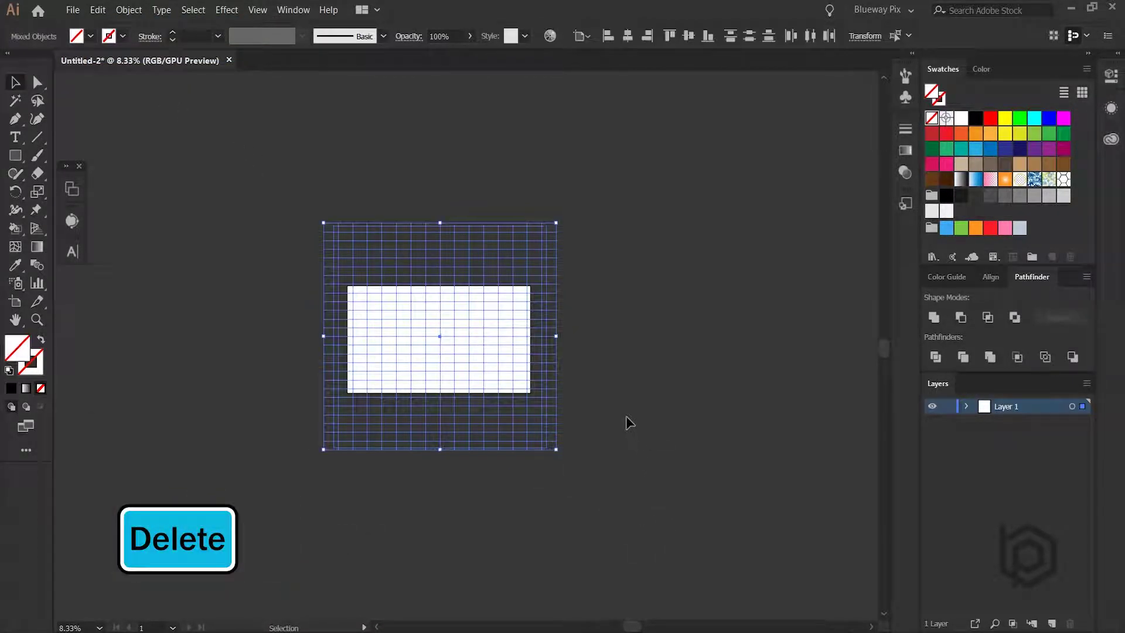
pyautogui.press('Delete')
# Step: Paste the cut hexagons in front at their original position
pyautogui.click(119, 10)
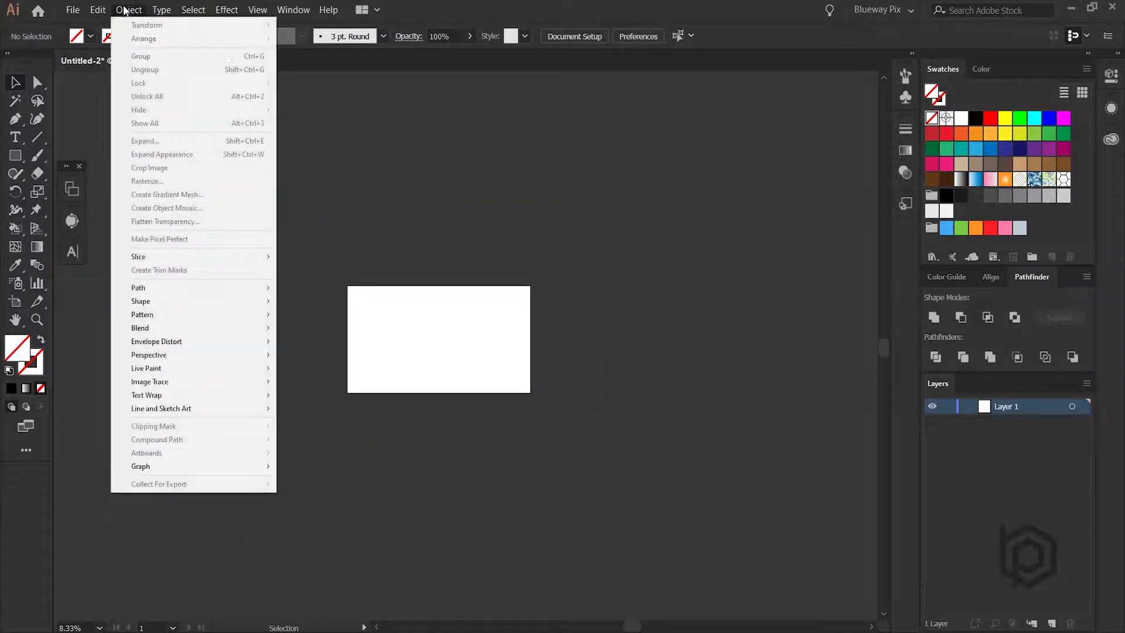
pyautogui.moveTo(97, 10)
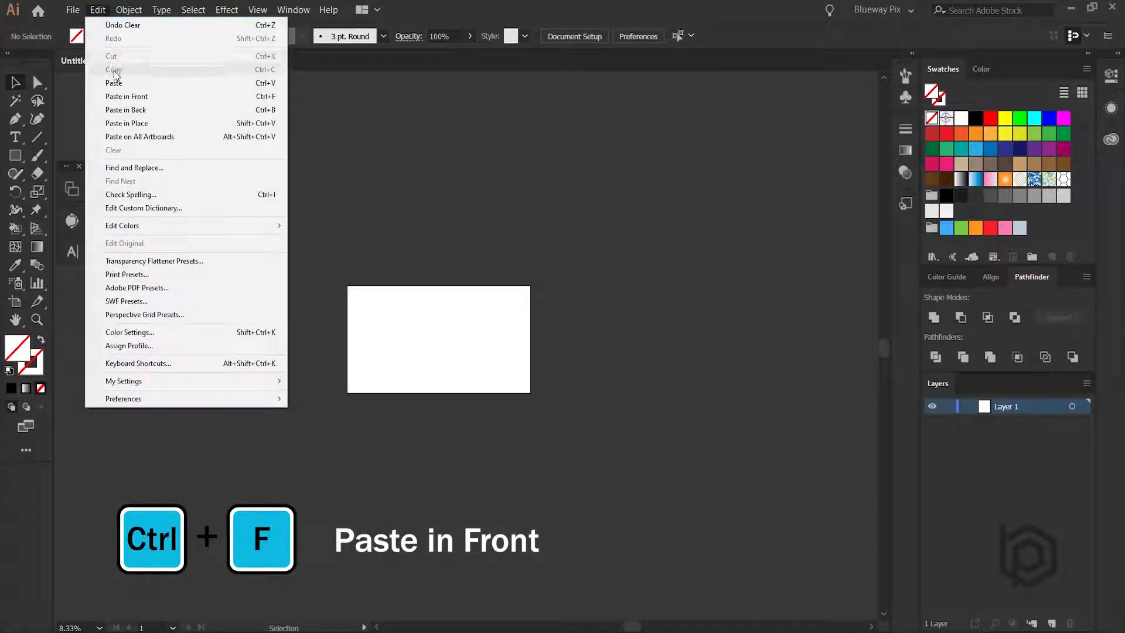
pyautogui.click(117, 97)
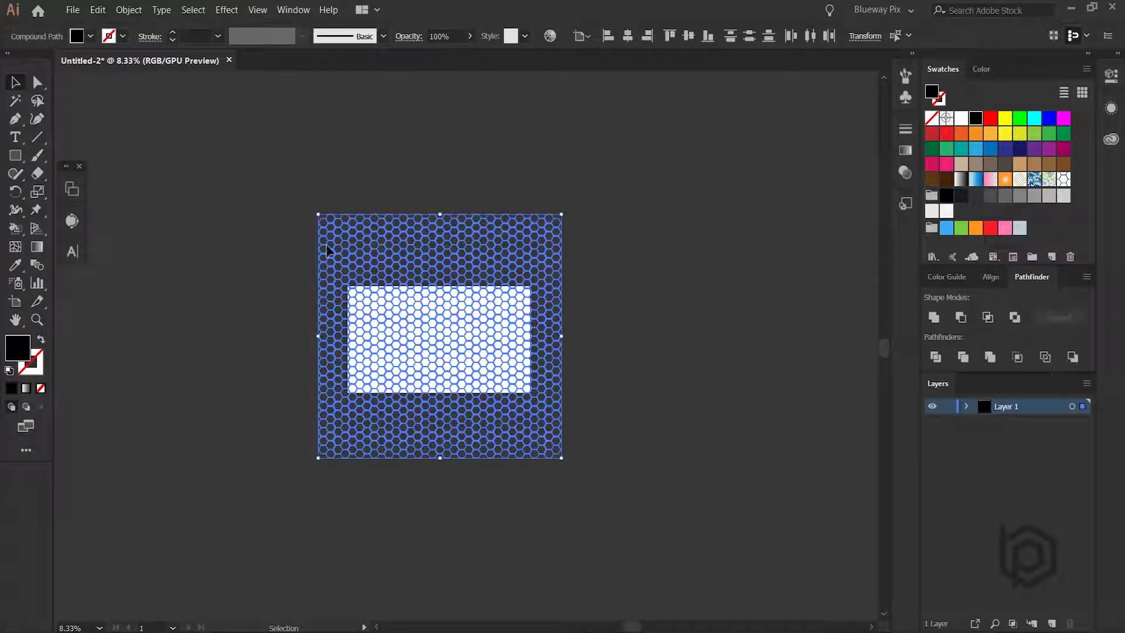
# Step: Unite the pasted hexagons into a single honeycomb shape and check that it selects as one object
pyautogui.scroll(2, 402, 409)
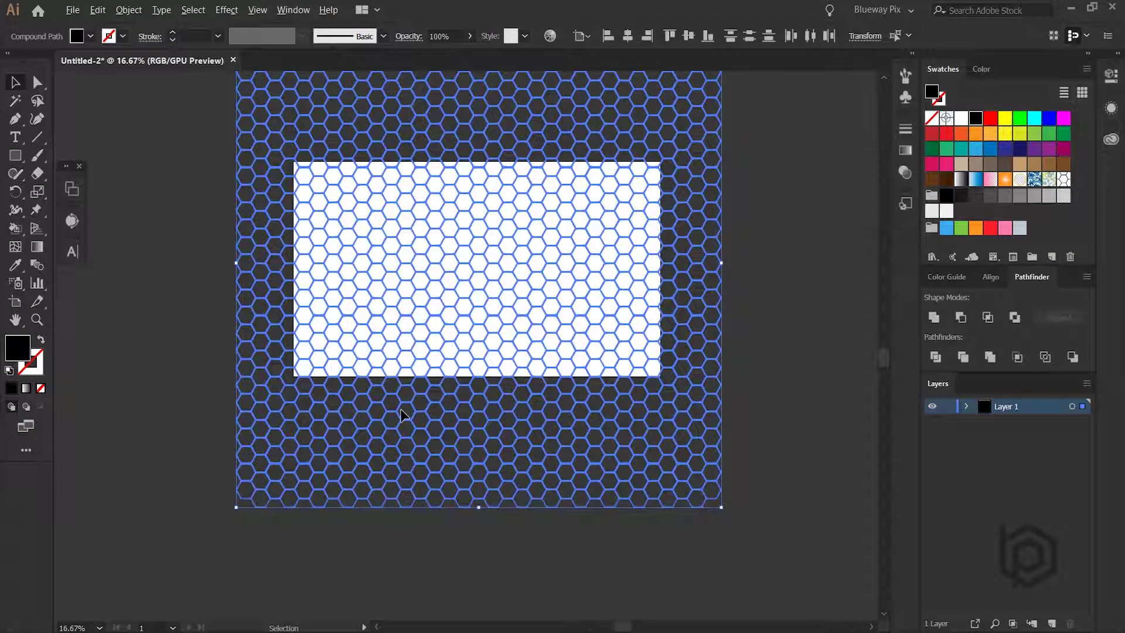
pyautogui.click(934, 318)
pyautogui.click(785, 287)
pyautogui.moveTo(627, 156); pyautogui.dragTo(615, 222)
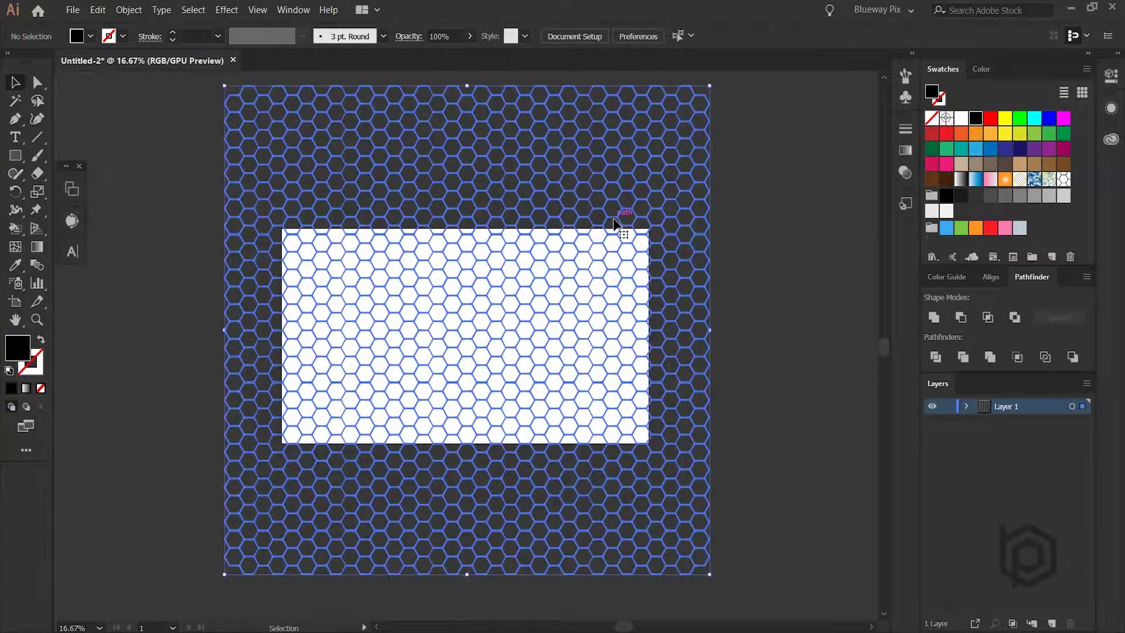
pyautogui.click(752, 174)
pyautogui.click(651, 208)
pyautogui.click(727, 207)
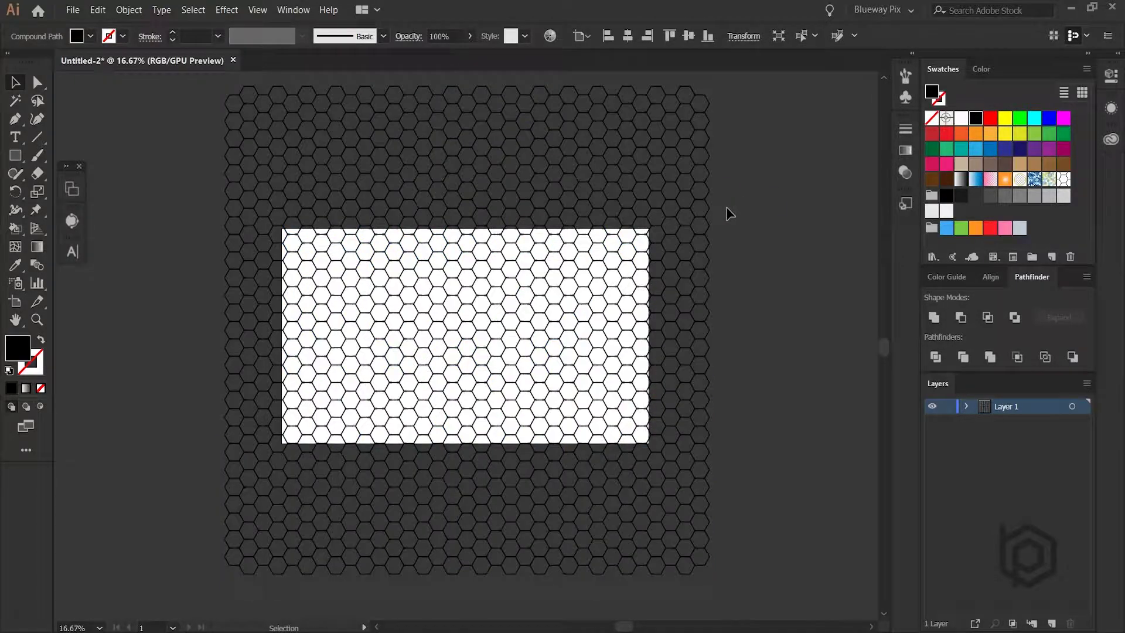
# Step: Create a rectangle 1920 px wide and 1080 px high
pyautogui.click(16, 157)
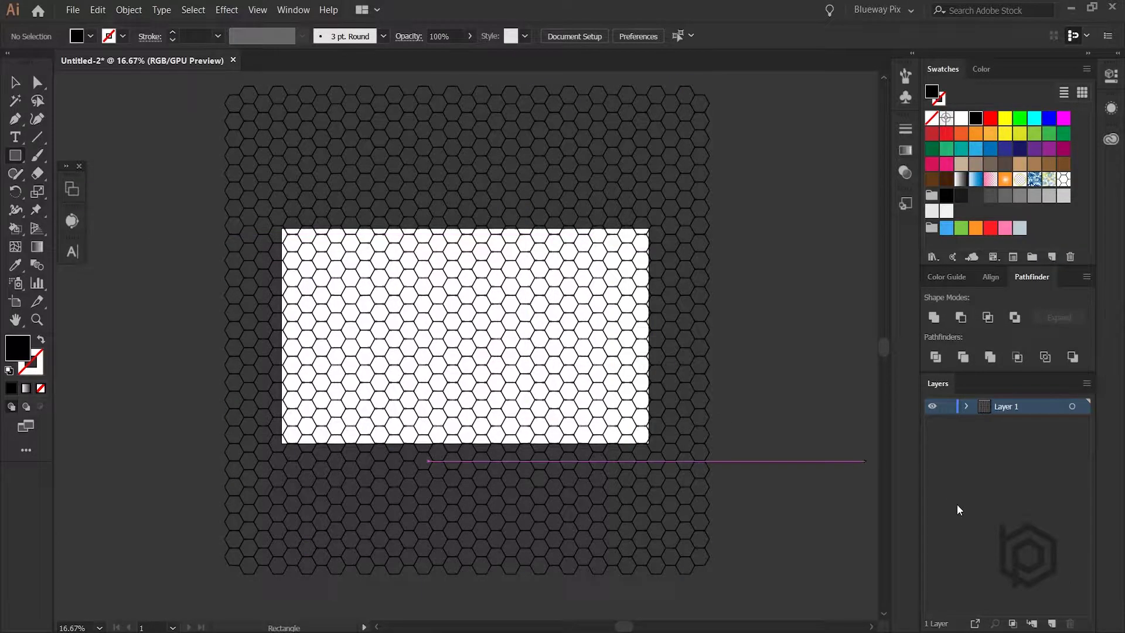
pyautogui.click(161, 251)
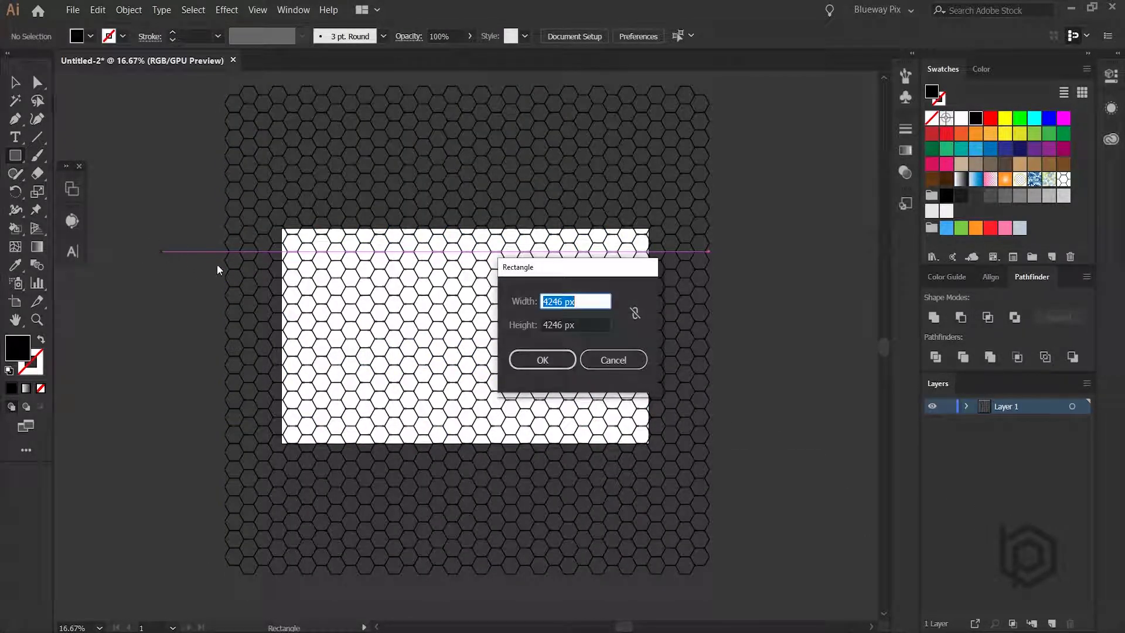
pyautogui.write('1920')
pyautogui.press('Tab')
pyautogui.write('10')
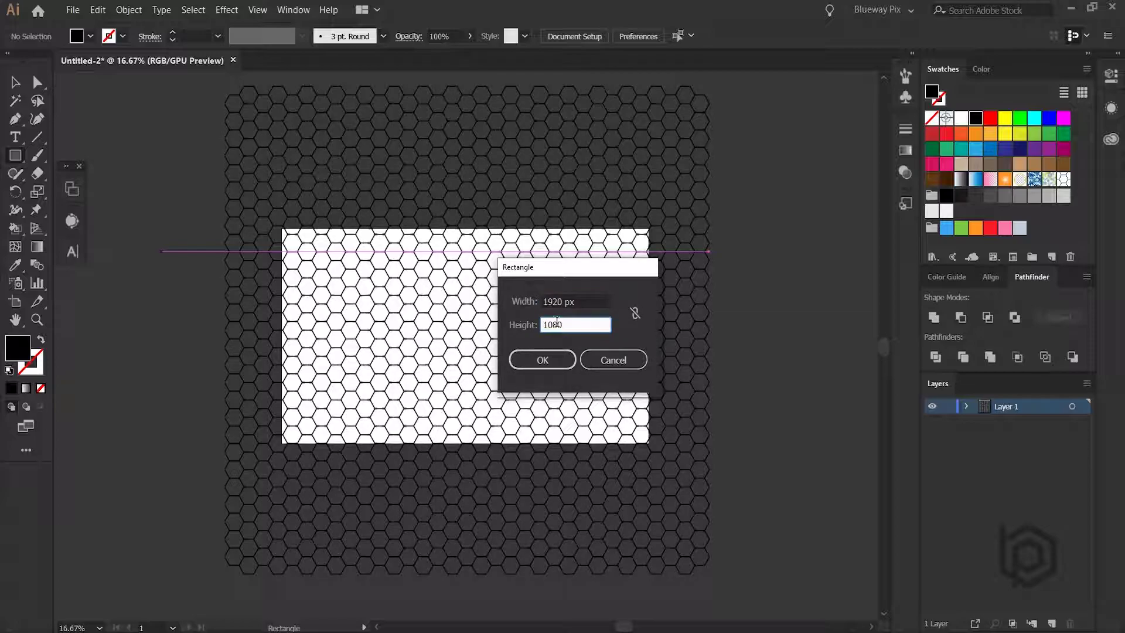
pyautogui.click(550, 359)
# Step: Move the new black rectangle off the artboard to its left side
pyautogui.press('v')
pyautogui.moveTo(473, 369); pyautogui.dragTo(181, 342)
pyautogui.click(262, 223)
# Step: Fill the black rectangle beside the artboard with a freeform gradient
pyautogui.click(261, 313)
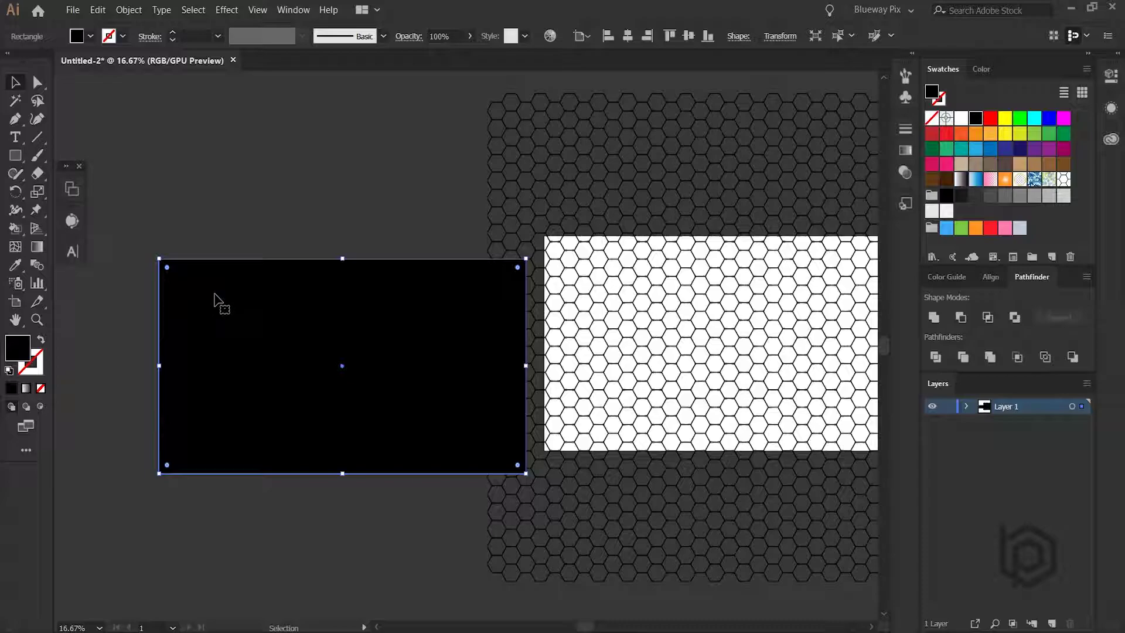
pyautogui.click(39, 246)
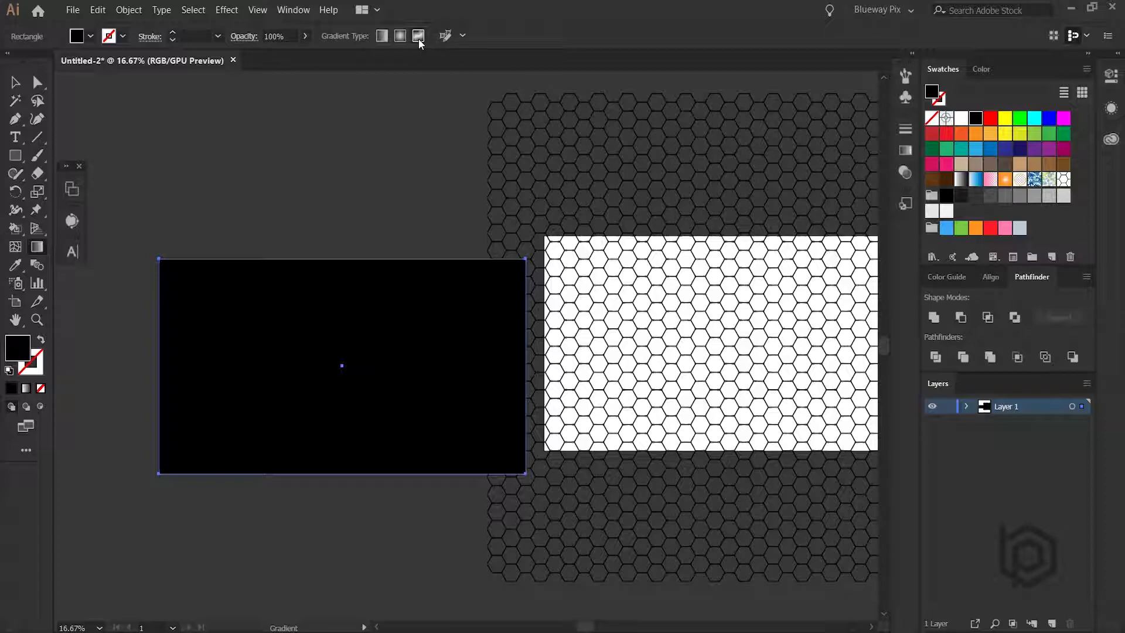
pyautogui.click(419, 42)
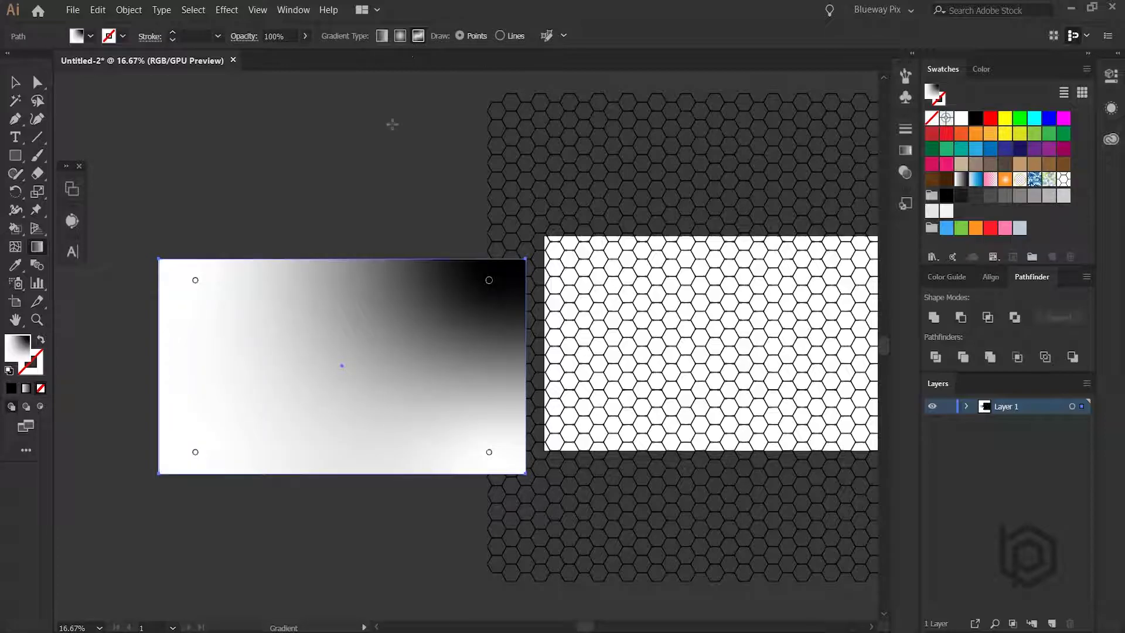
# Step: Set the color stops in all four corners of the rectangle's freeform gradient to black
pyautogui.click(489, 280)
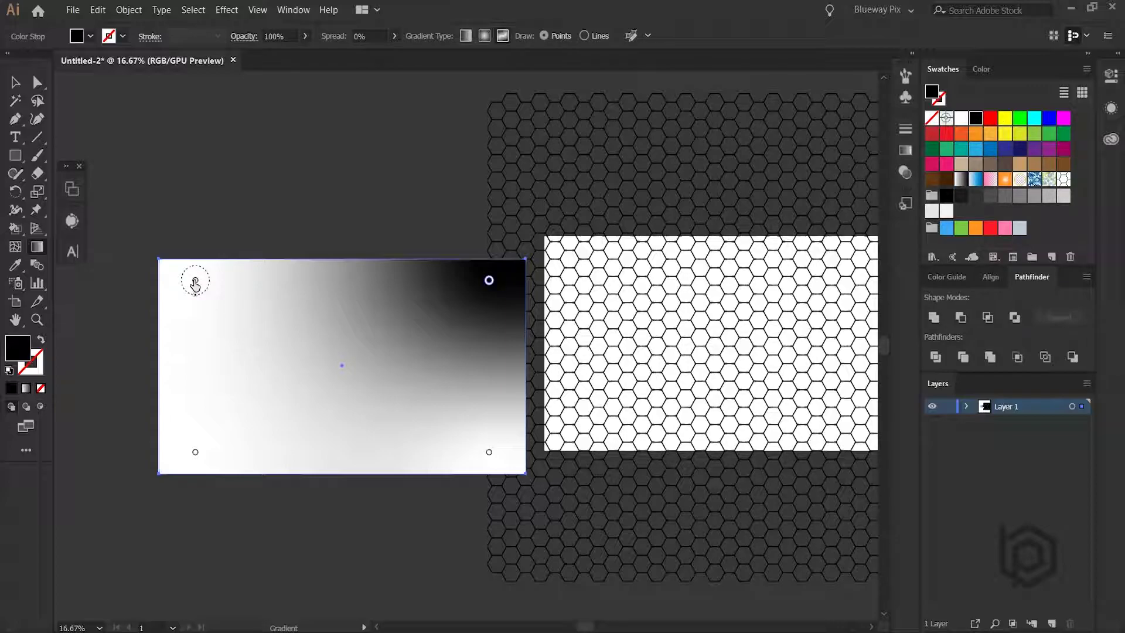
pyautogui.click(195, 280)
pyautogui.click(976, 119)
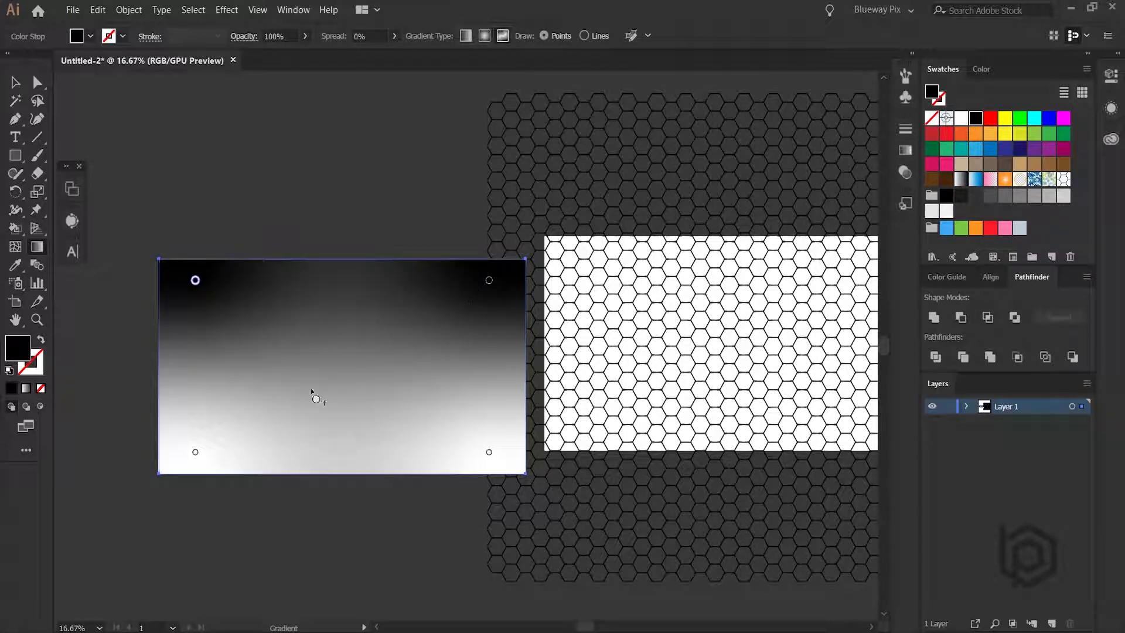
pyautogui.click(195, 452)
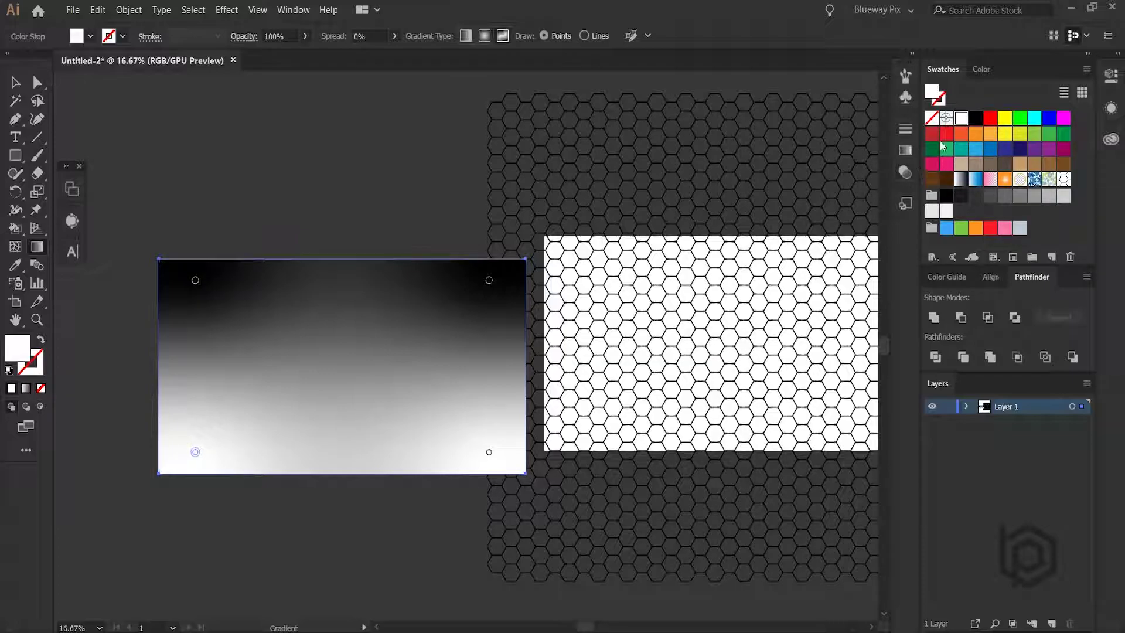
pyautogui.click(976, 120)
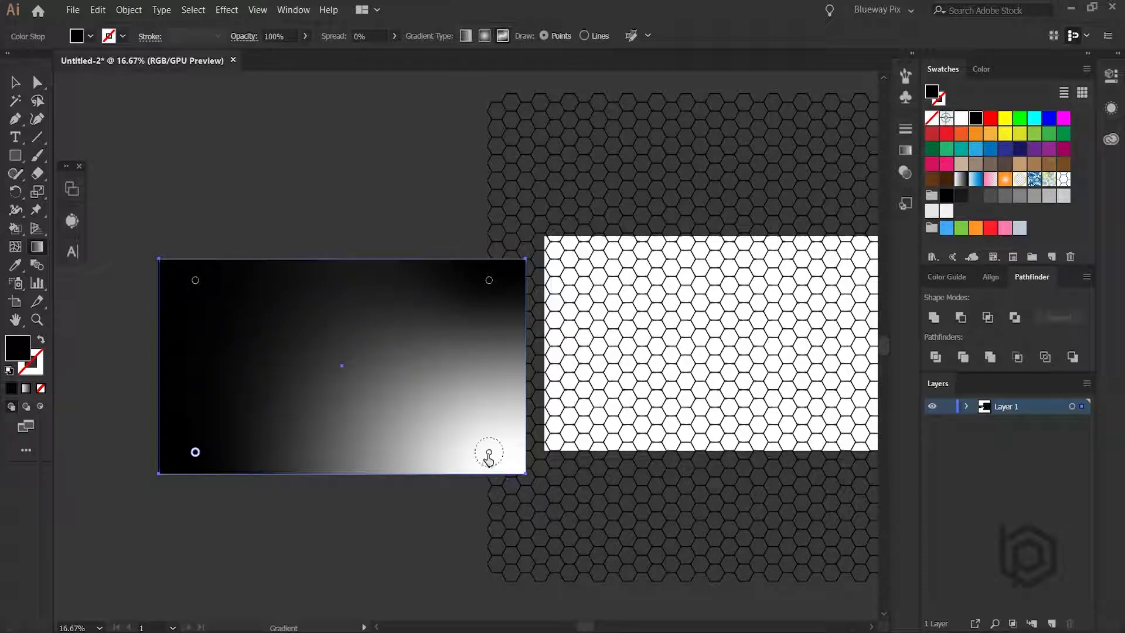
pyautogui.click(488, 452)
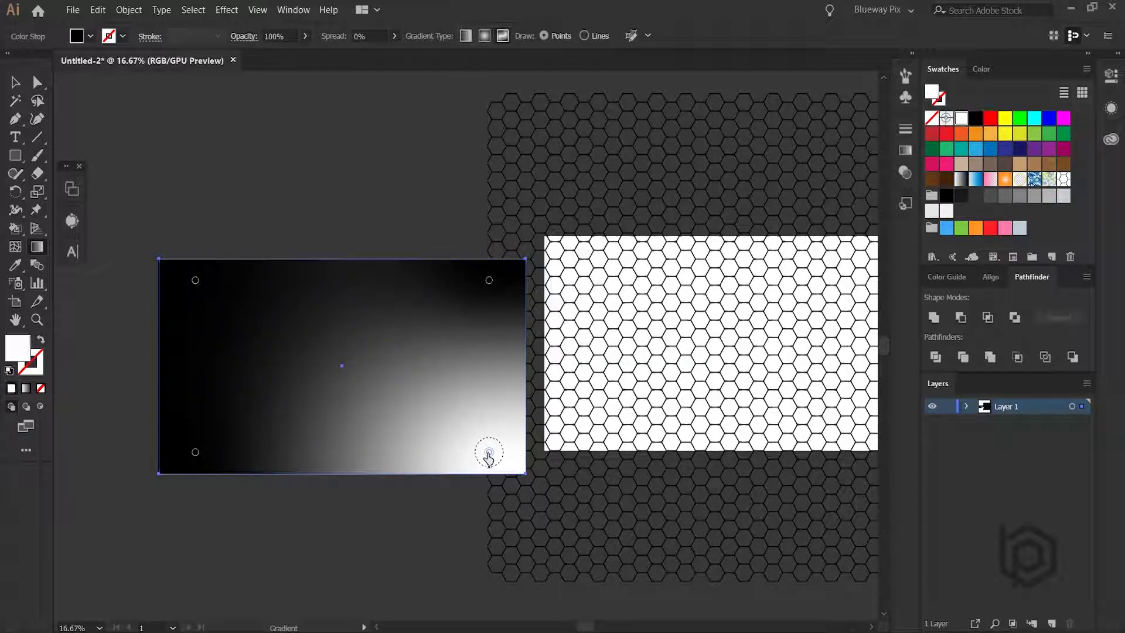
pyautogui.click(975, 120)
# Step: Add a bright blue color stop right of the rectangle's centre and shift it further toward the right edge
pyautogui.click(404, 357)
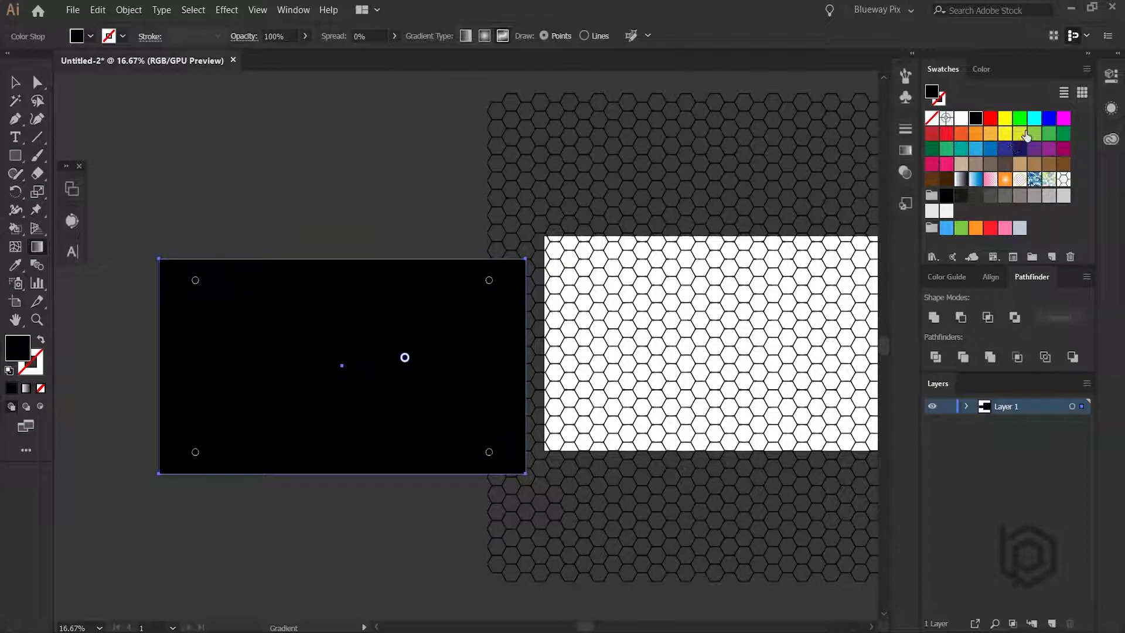
pyautogui.click(1053, 123)
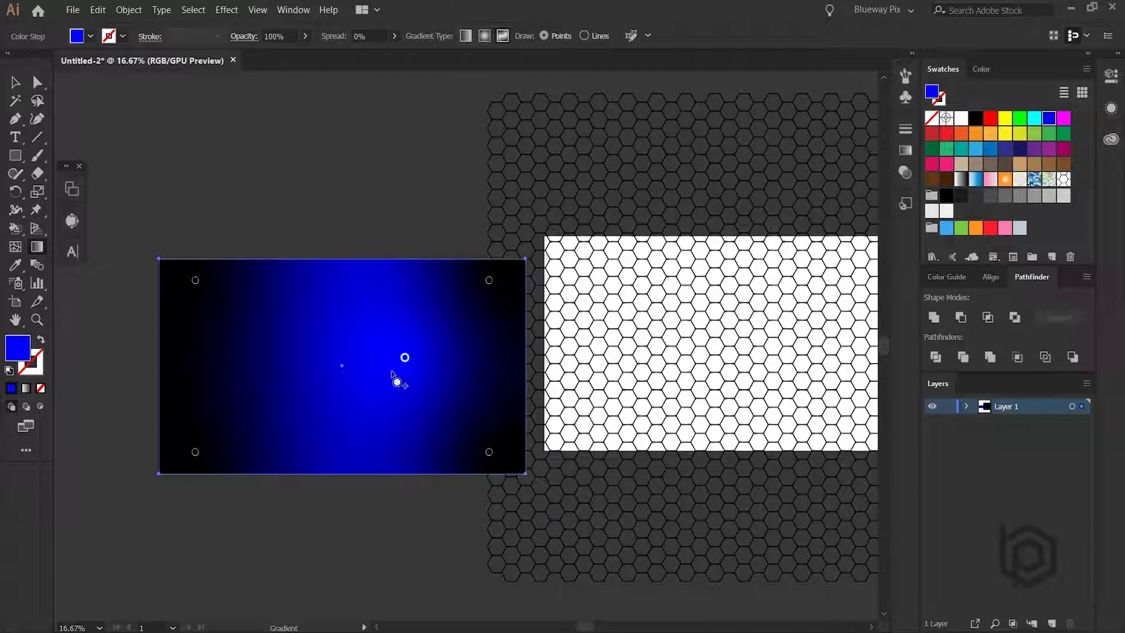
pyautogui.moveTo(405, 358); pyautogui.dragTo(440, 359)
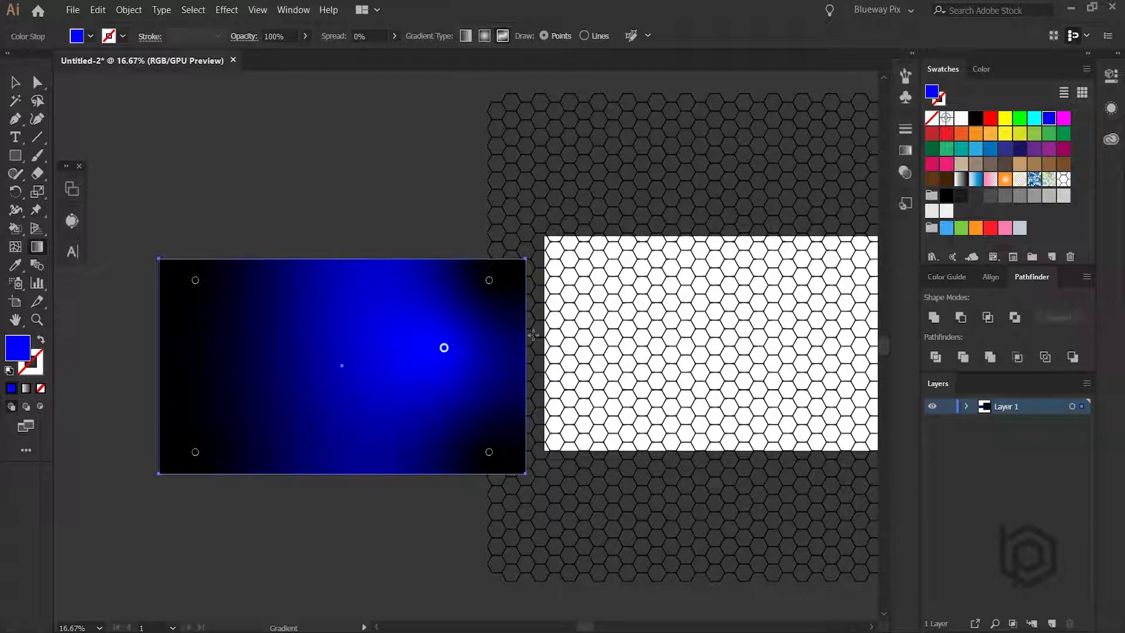
# Step: Add black color stops near the middle of the rectangle's right, top and bottom edges to confine the blue glow
pyautogui.click(488, 280)
pyautogui.click(512, 339)
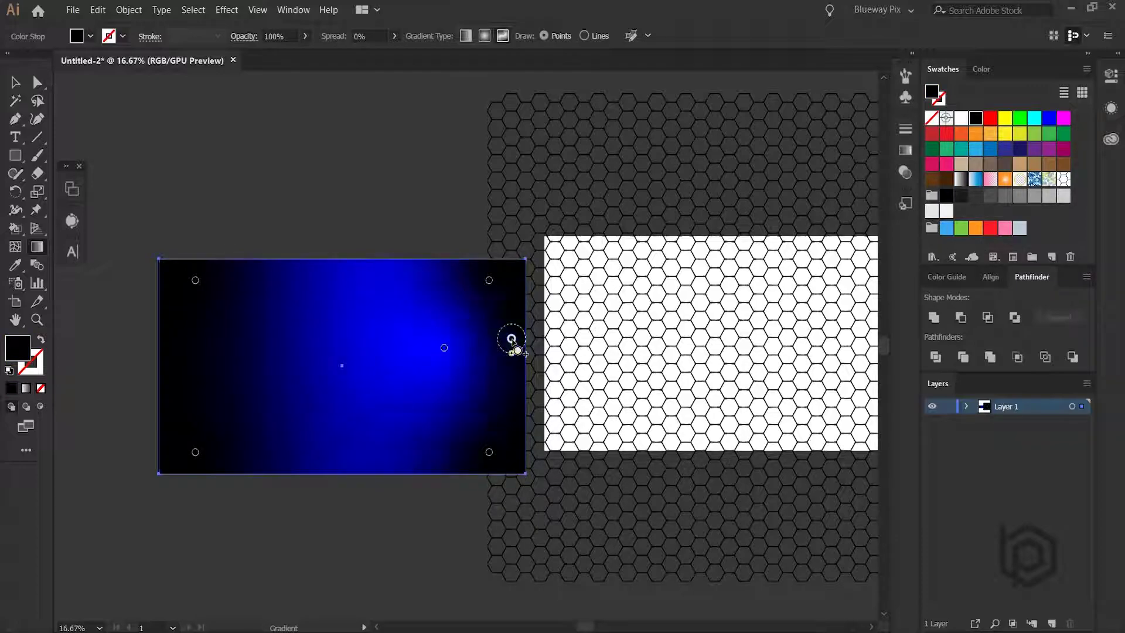
pyautogui.click(388, 268)
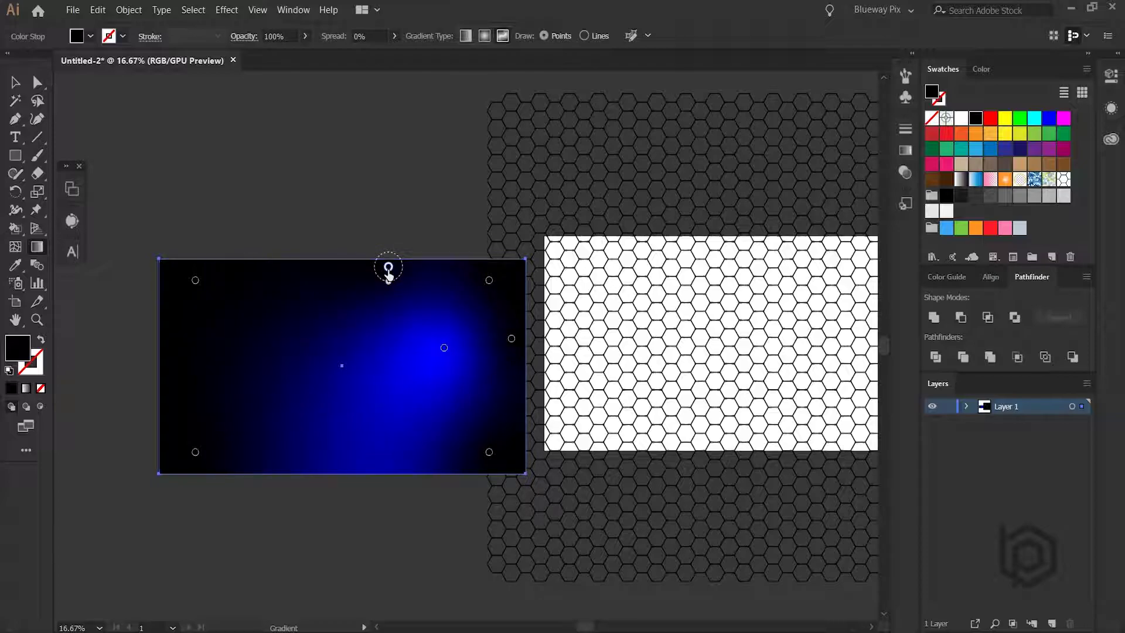
pyautogui.click(377, 470)
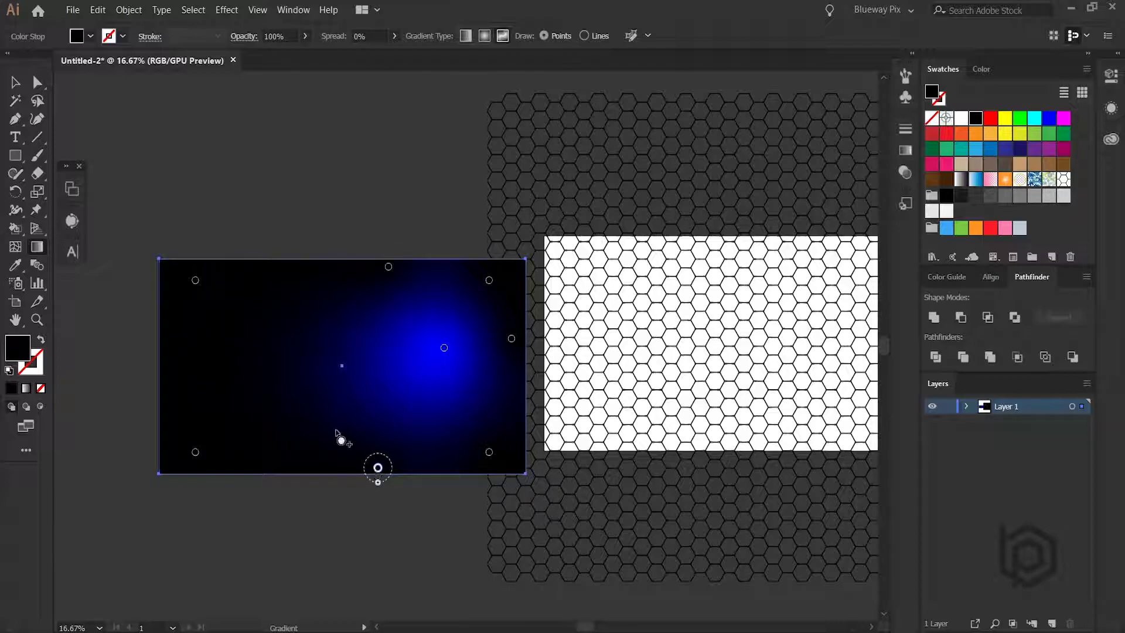
# Step: Add a second blue color stop left of the rectangle's centre and darken it to a blue value of 149
pyautogui.click(444, 348)
pyautogui.click(305, 360)
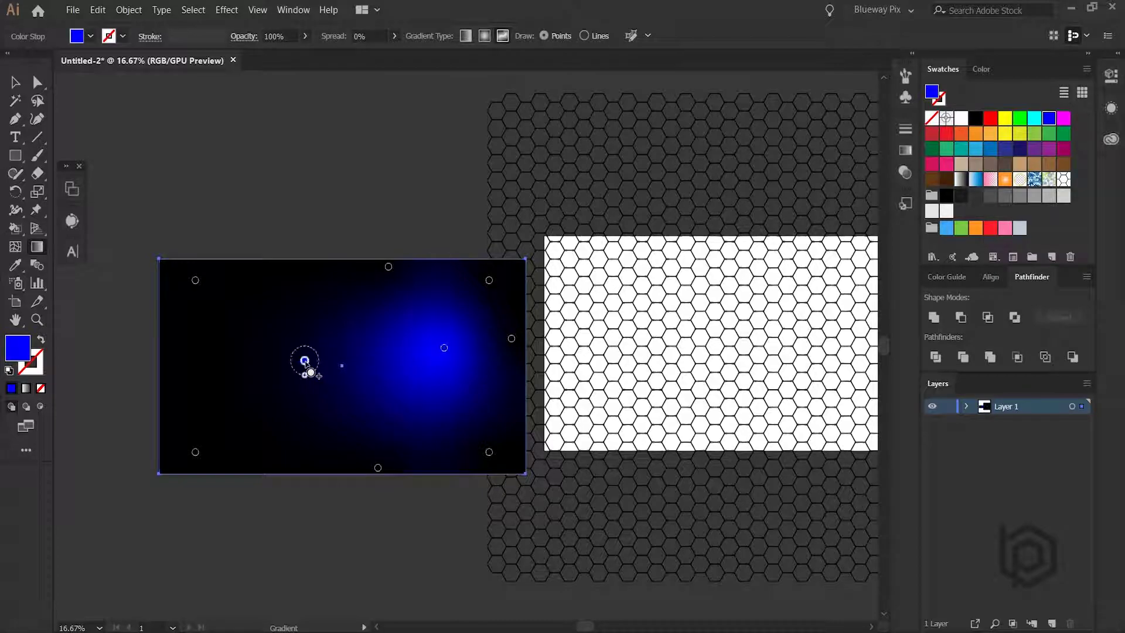
pyautogui.click(982, 68)
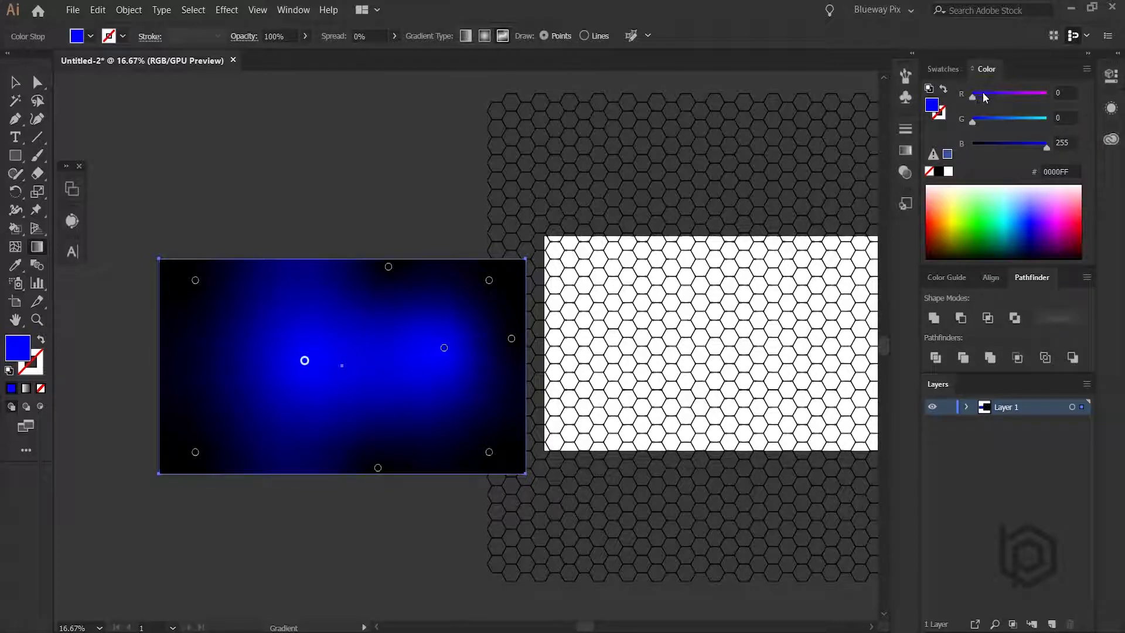
pyautogui.moveTo(1020, 149); pyautogui.dragTo(1014, 149)
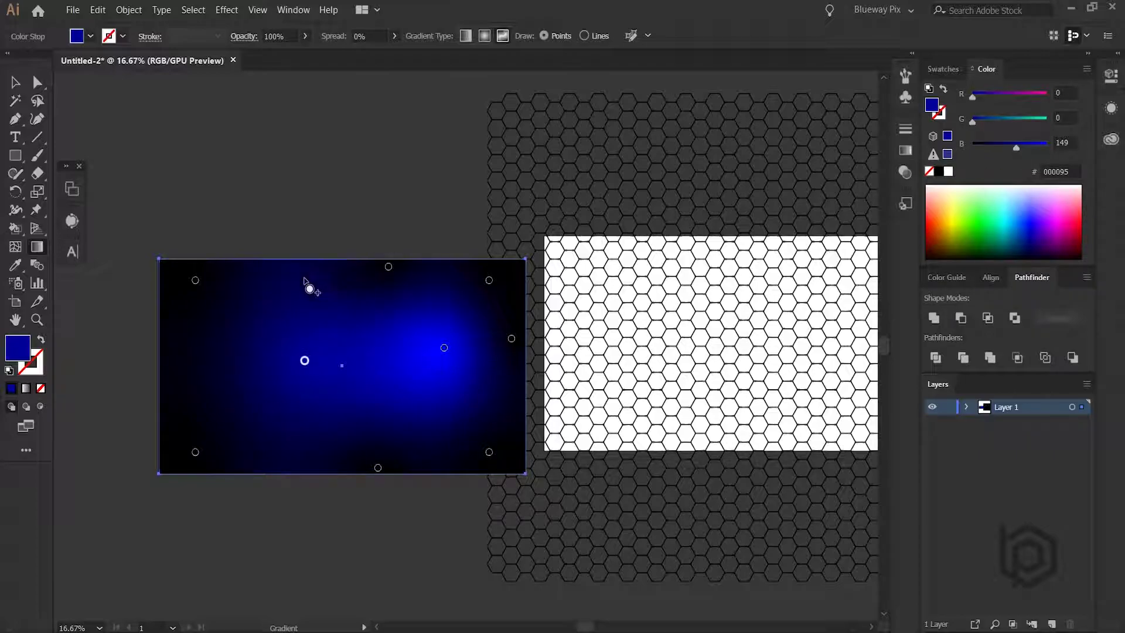
# Step: Add black color stops above and below the dark blue stop, and move the dark blue stop slightly up
pyautogui.click(388, 270)
pyautogui.click(305, 273)
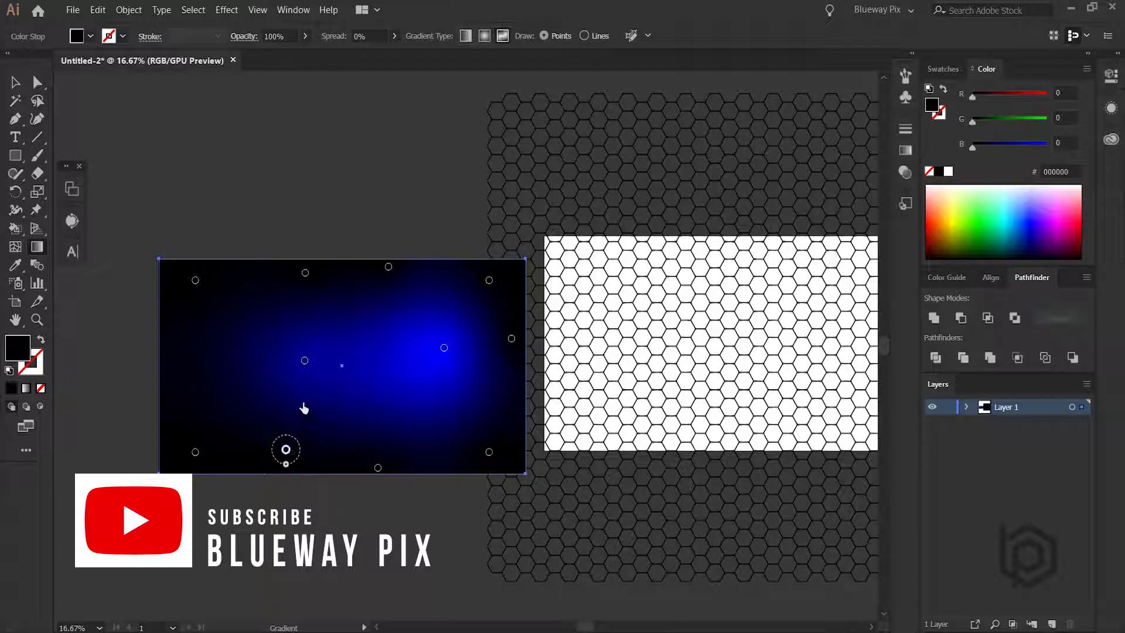
pyautogui.moveTo(304, 360); pyautogui.dragTo(304, 352)
# Step: Add a black color stop below the rectangle's centre, between the two blue glows, and move it slightly down
pyautogui.click(359, 411)
pyautogui.click(378, 467)
pyautogui.click(943, 69)
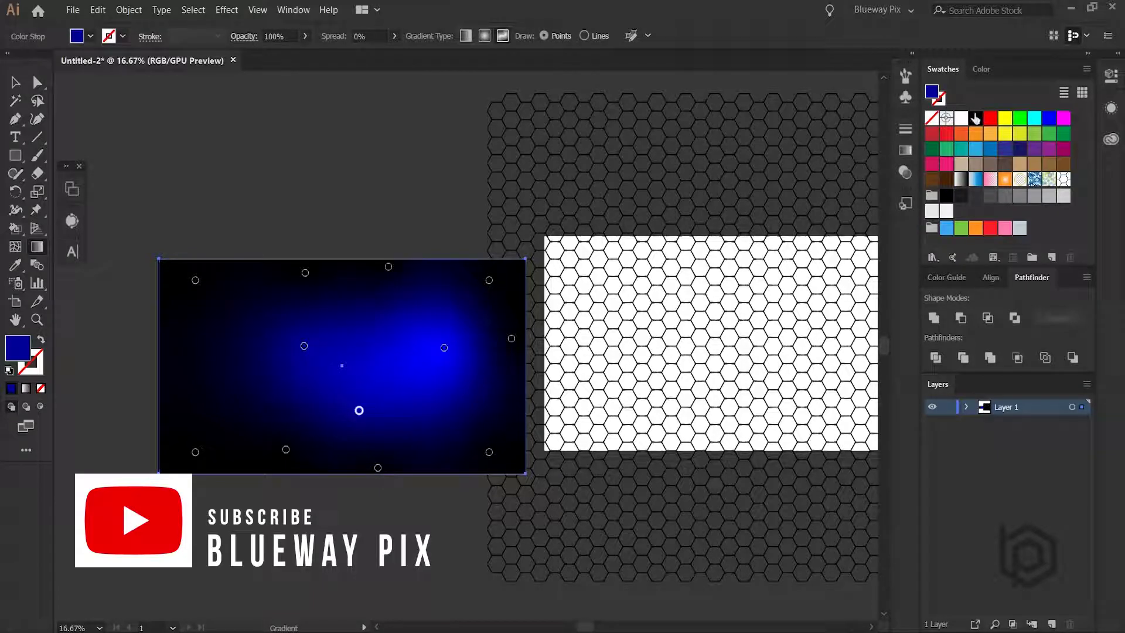
pyautogui.click(976, 118)
pyautogui.moveTo(359, 411); pyautogui.dragTo(359, 422)
# Step: Shift the bright blue stop toward the upper right corner and the dark blue stop down, adding a black stop on the top edge above the bright glow
pyautogui.moveTo(444, 347); pyautogui.dragTo(453, 330)
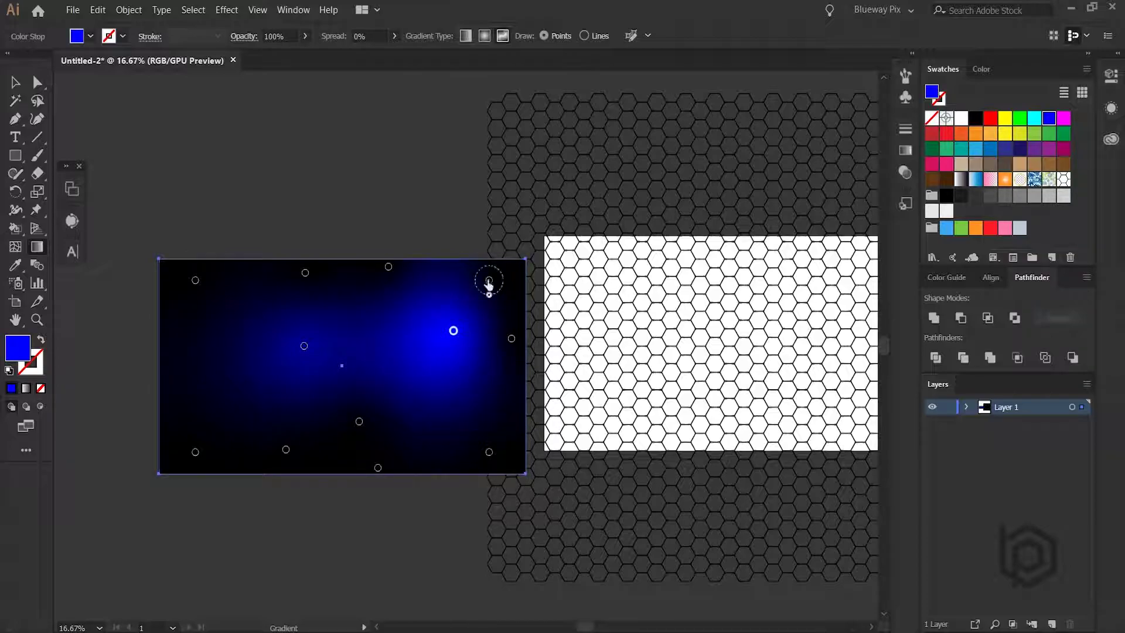
pyautogui.click(488, 281)
pyautogui.click(444, 268)
pyautogui.moveTo(305, 347); pyautogui.dragTo(327, 406)
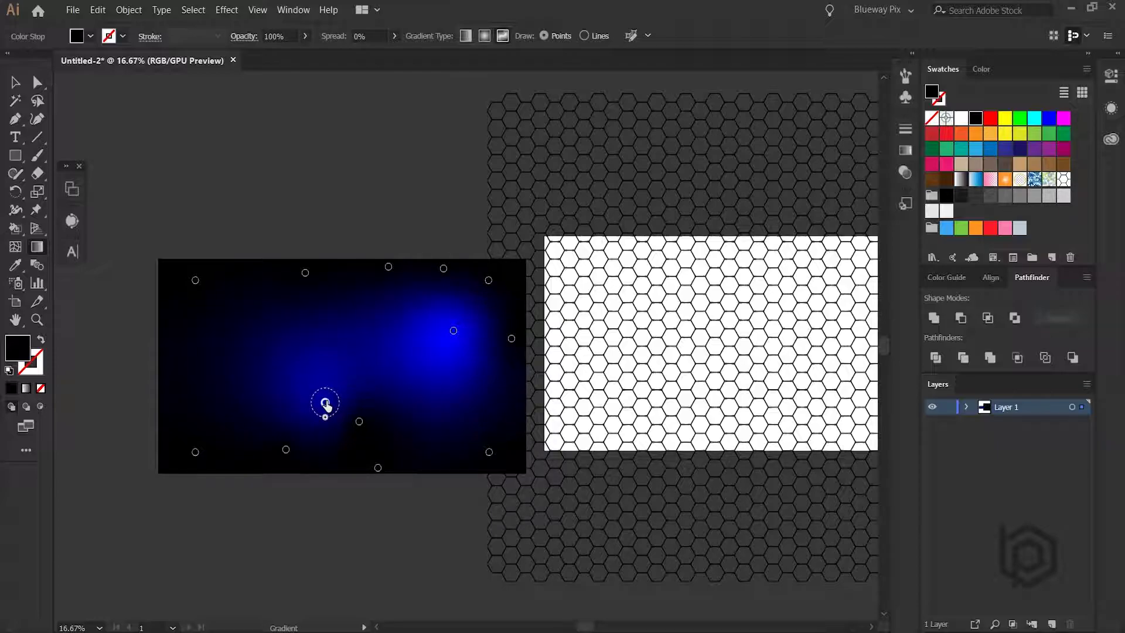
pyautogui.moveTo(454, 330); pyautogui.dragTo(453, 311)
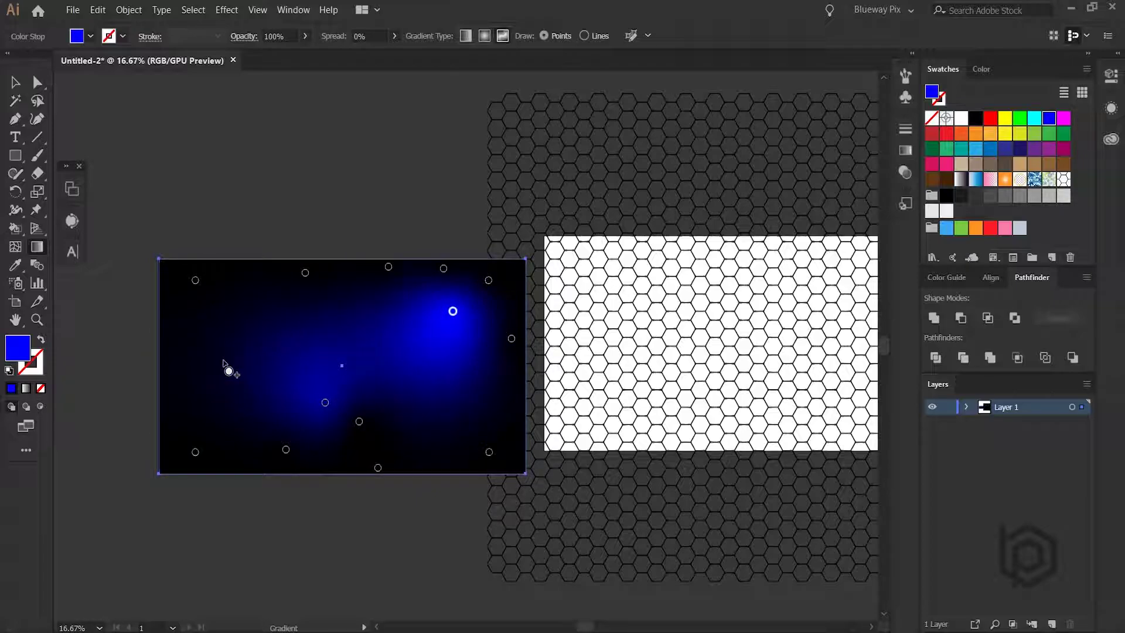
# Step: Darken the dark blue color stop to a blue value of 113
pyautogui.click(325, 402)
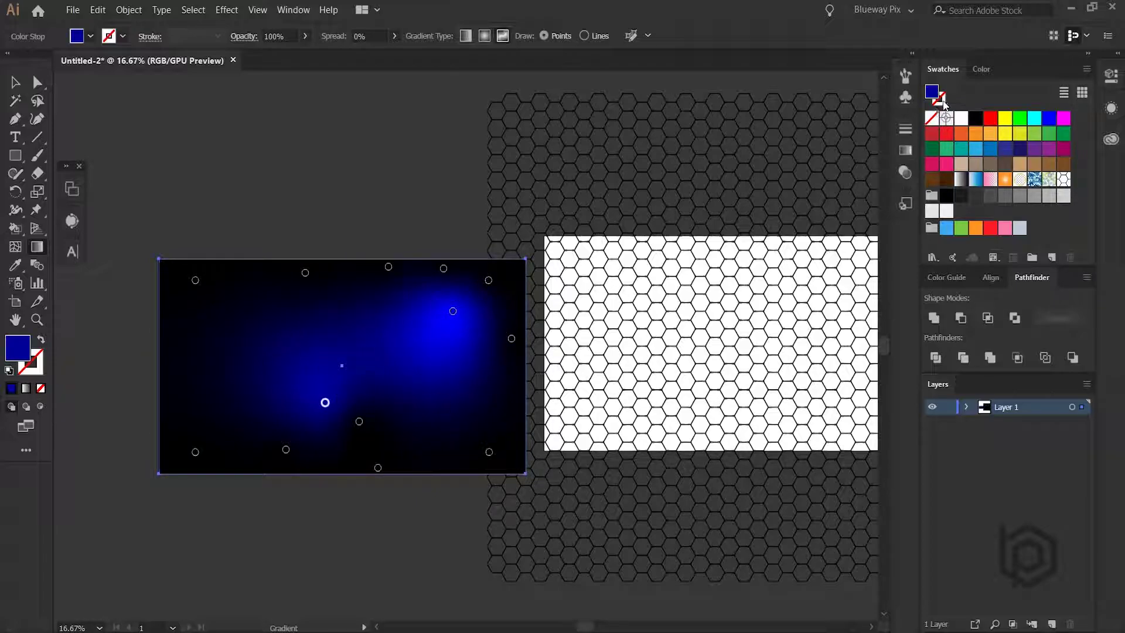
pyautogui.click(973, 71)
pyautogui.moveTo(1015, 149); pyautogui.dragTo(1004, 148)
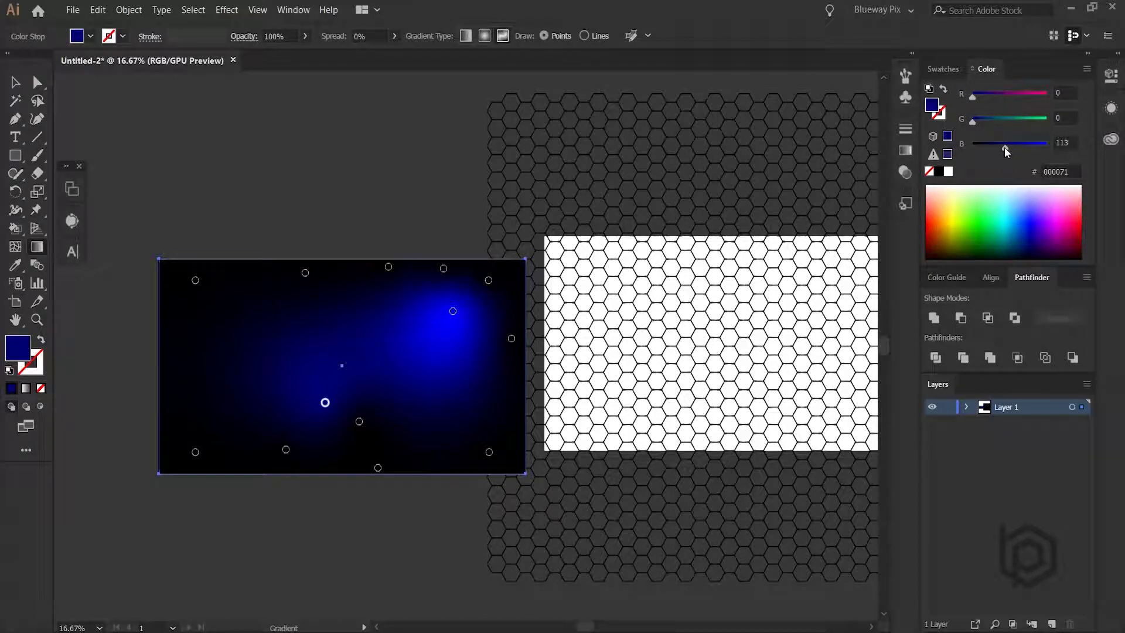
# Step: Centre the gradient rectangle horizontally and vertically on the artboard
pyautogui.click(15, 83)
pyautogui.click(281, 180)
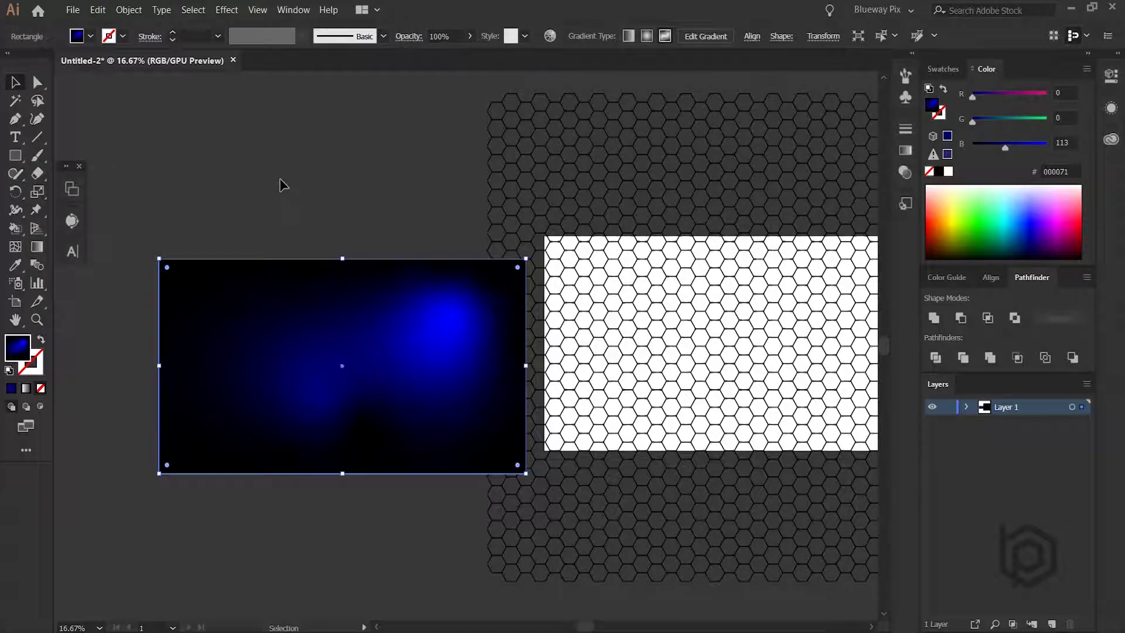
pyautogui.click(369, 331)
pyautogui.scroll(-1, 299, 326)
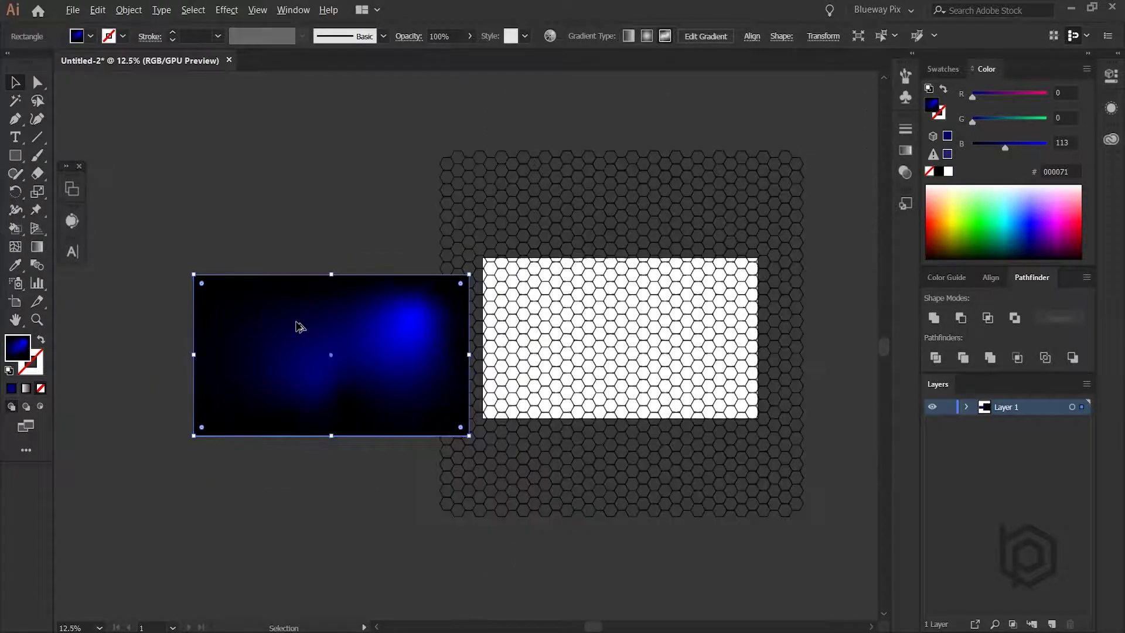
pyautogui.click(751, 36)
pyautogui.click(740, 170)
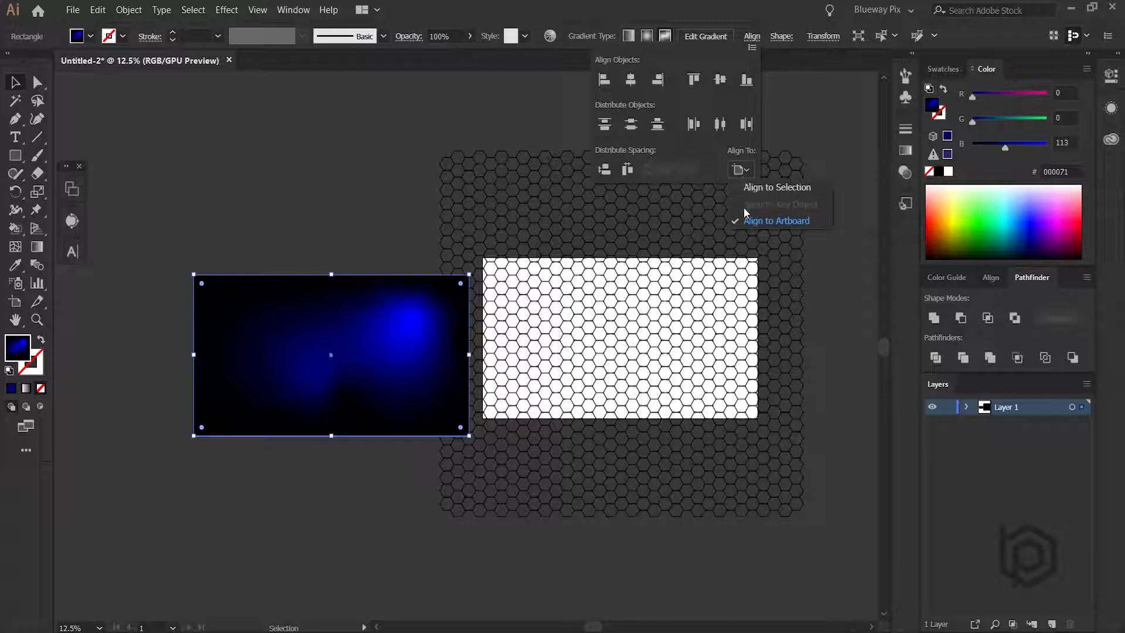
pyautogui.click(776, 221)
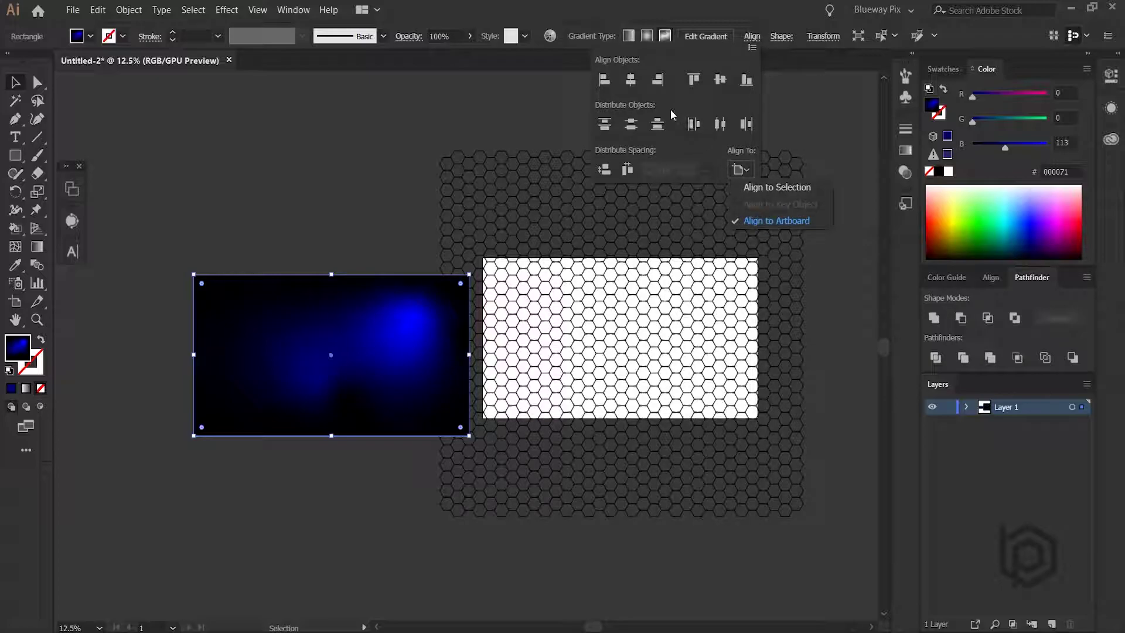
pyautogui.click(632, 81)
pyautogui.click(720, 81)
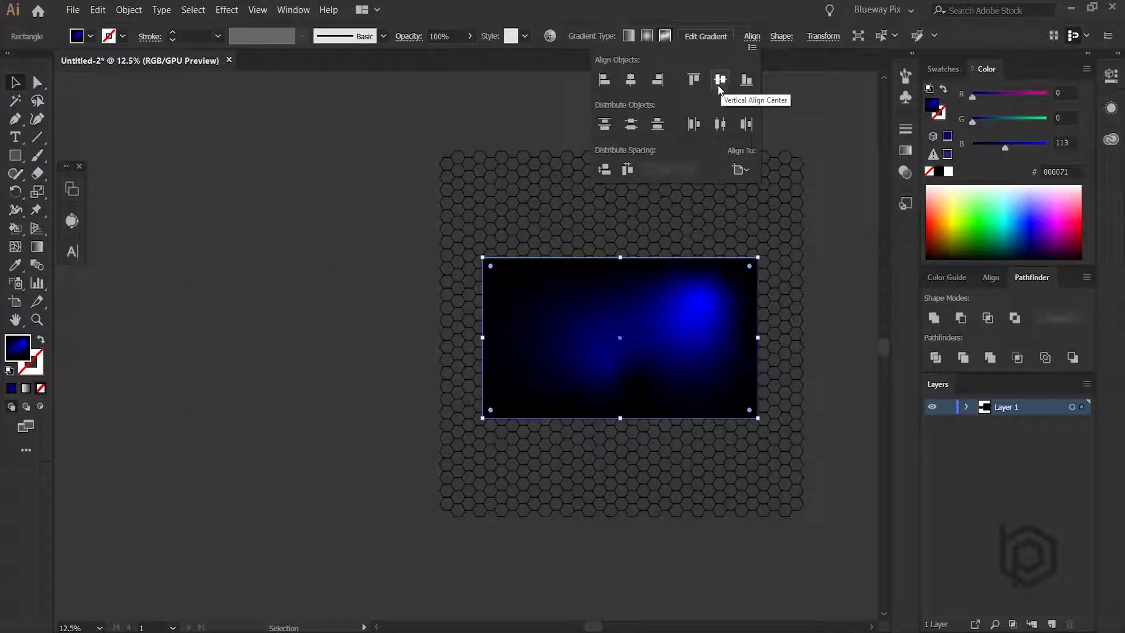
pyautogui.click(753, 36)
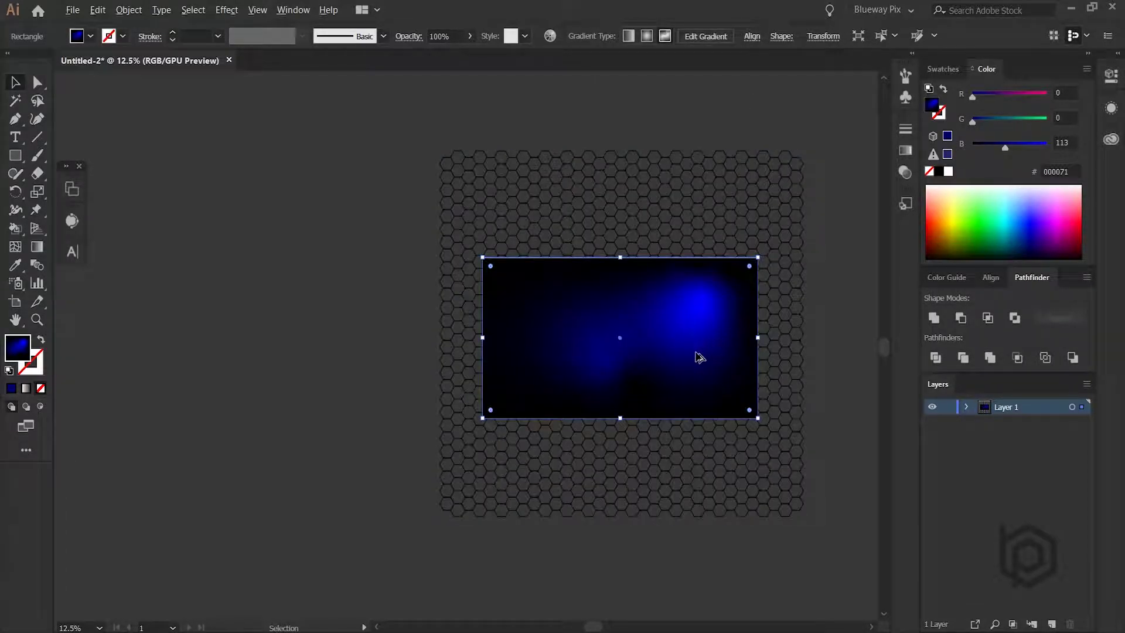
# Step: Send the gradient rectangle to the back, behind the honeycomb shape
pyautogui.scroll(2, 699, 357)
pyautogui.rightClick(434, 270)
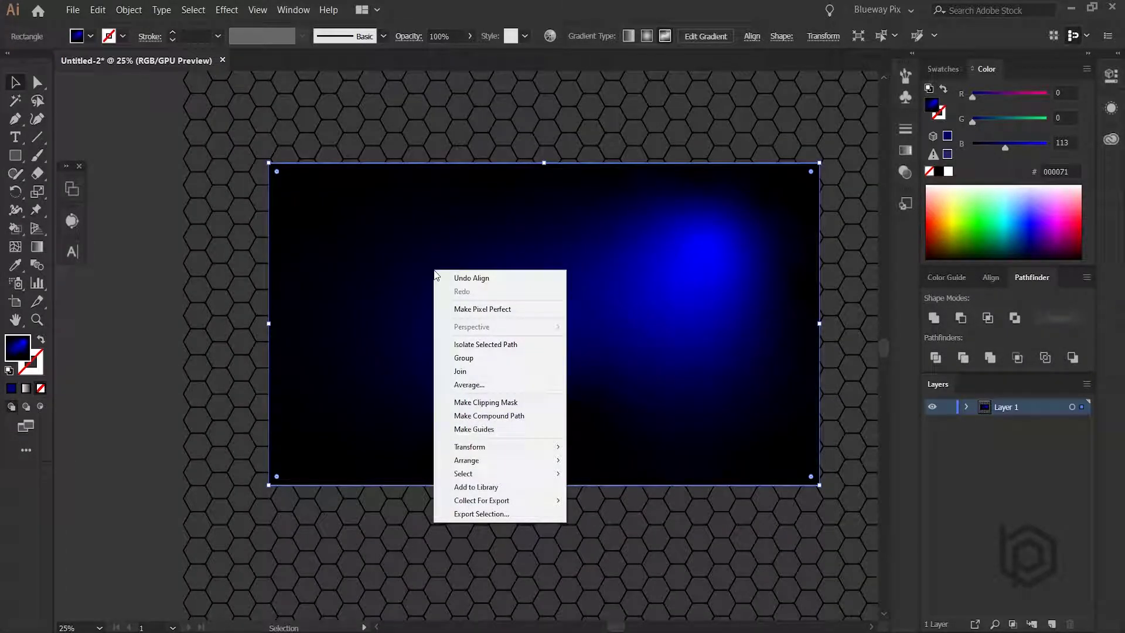
pyautogui.moveTo(515, 460)
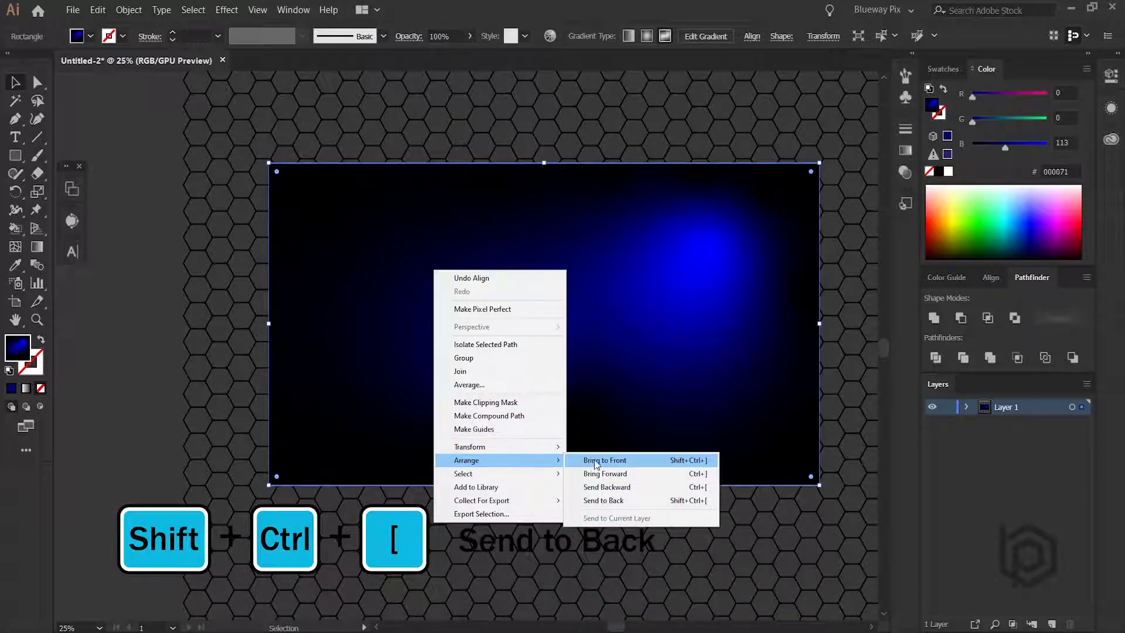
pyautogui.click(629, 507)
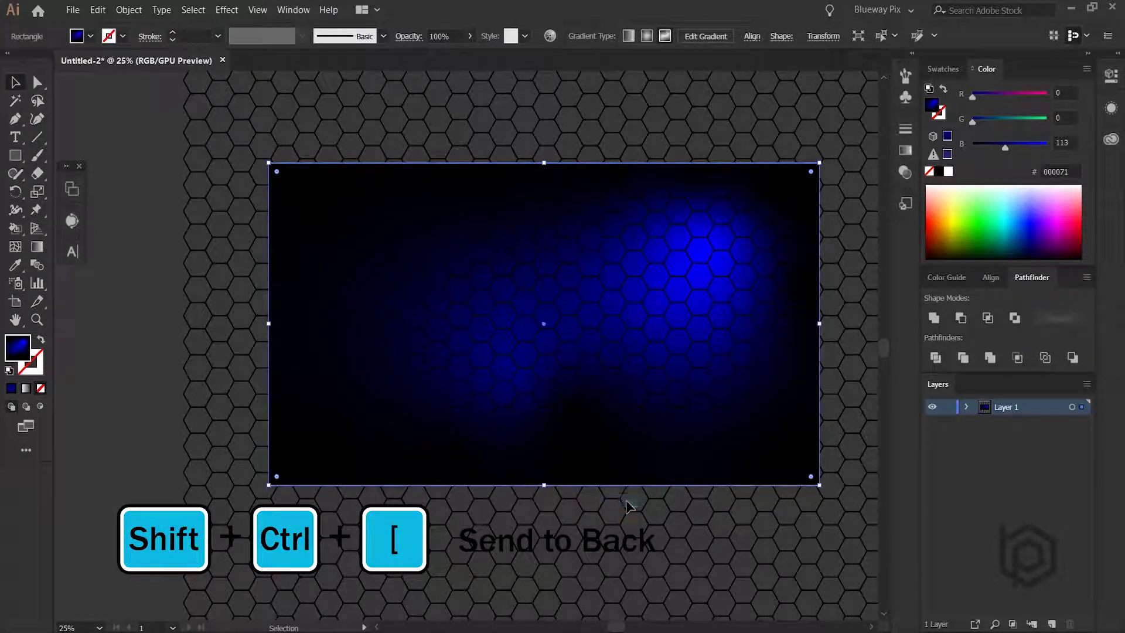
# Step: Make a clipping mask from all artwork so the honeycomb shape clips the gradient rectangle, accepting the complex mask
pyautogui.scroll(-2, 528, 369)
pyautogui.click(747, 174)
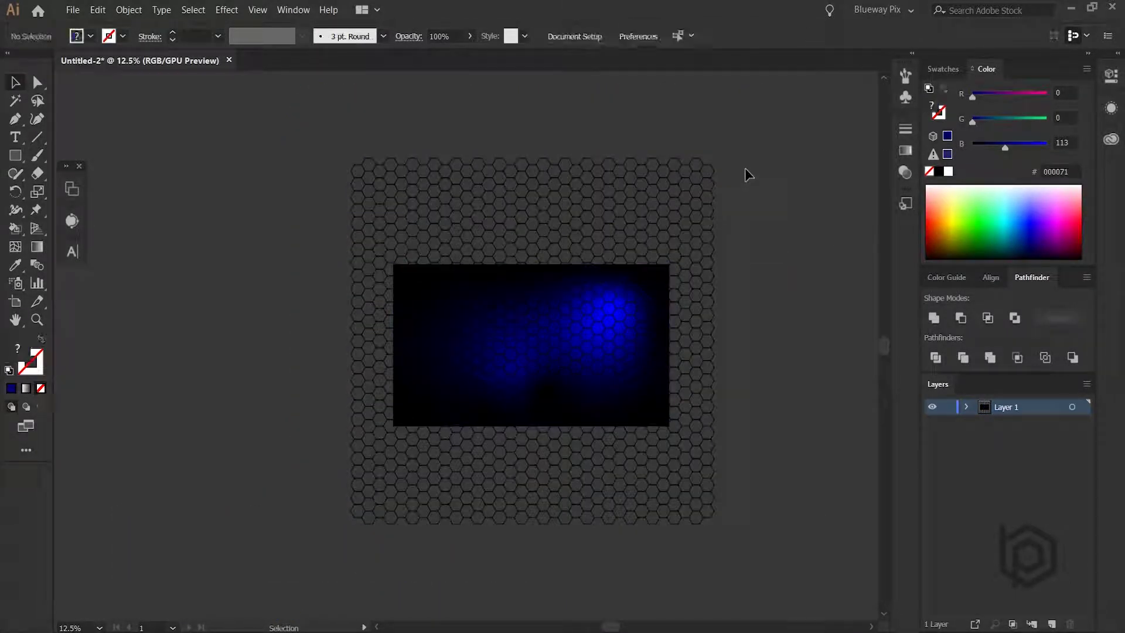
pyautogui.hotkey('ctrl', 'a')
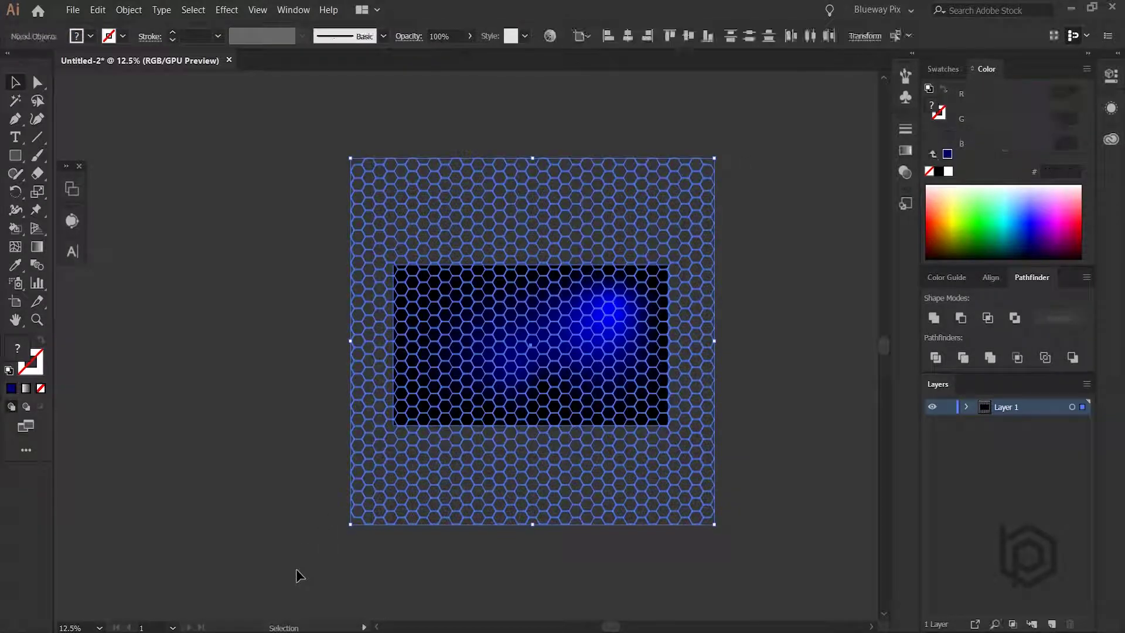
pyautogui.click(143, 14)
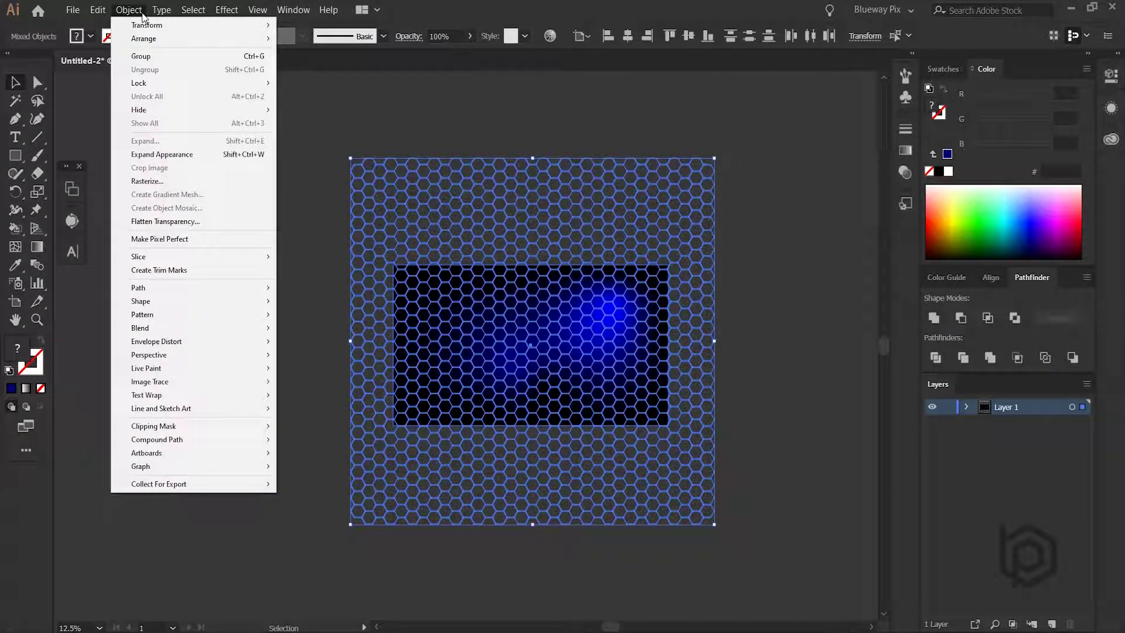
pyautogui.moveTo(174, 430)
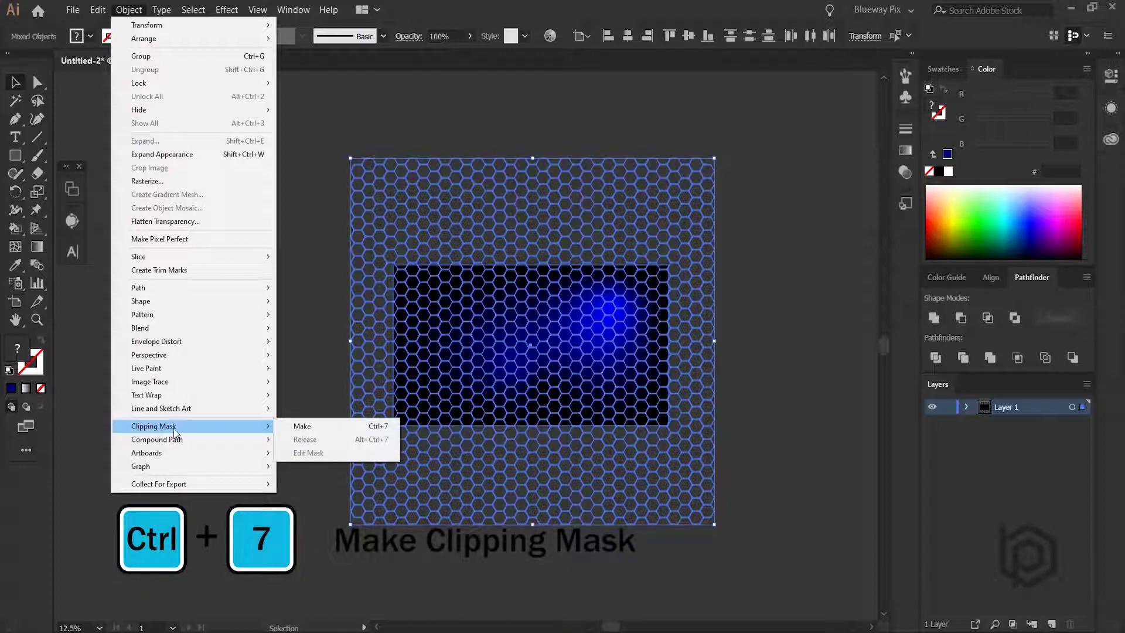
pyautogui.click(330, 432)
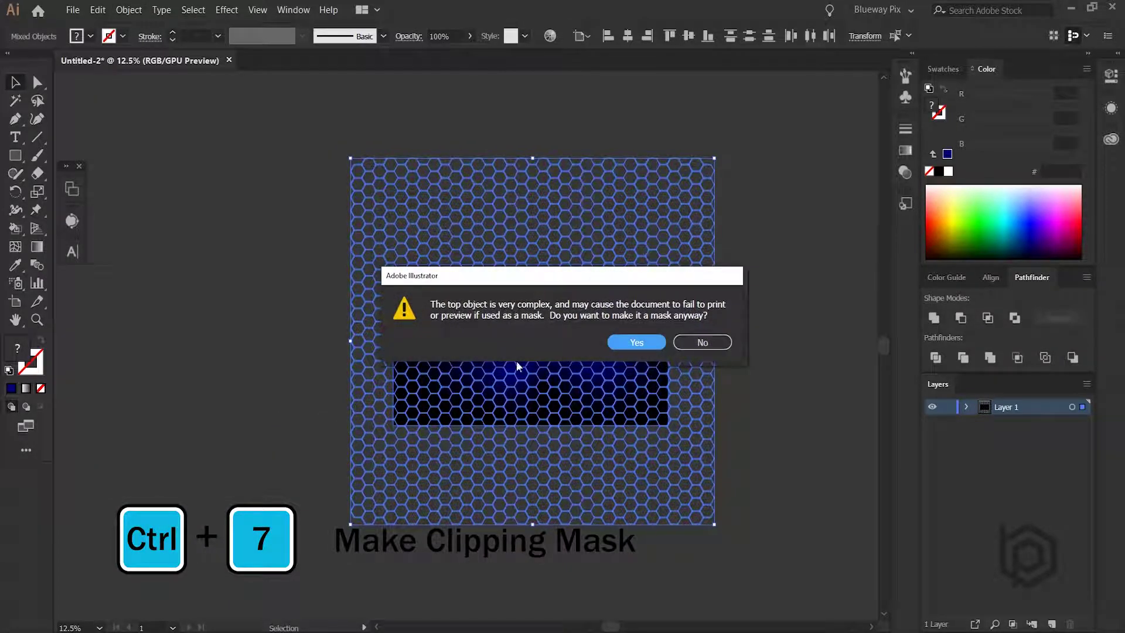
pyautogui.click(637, 343)
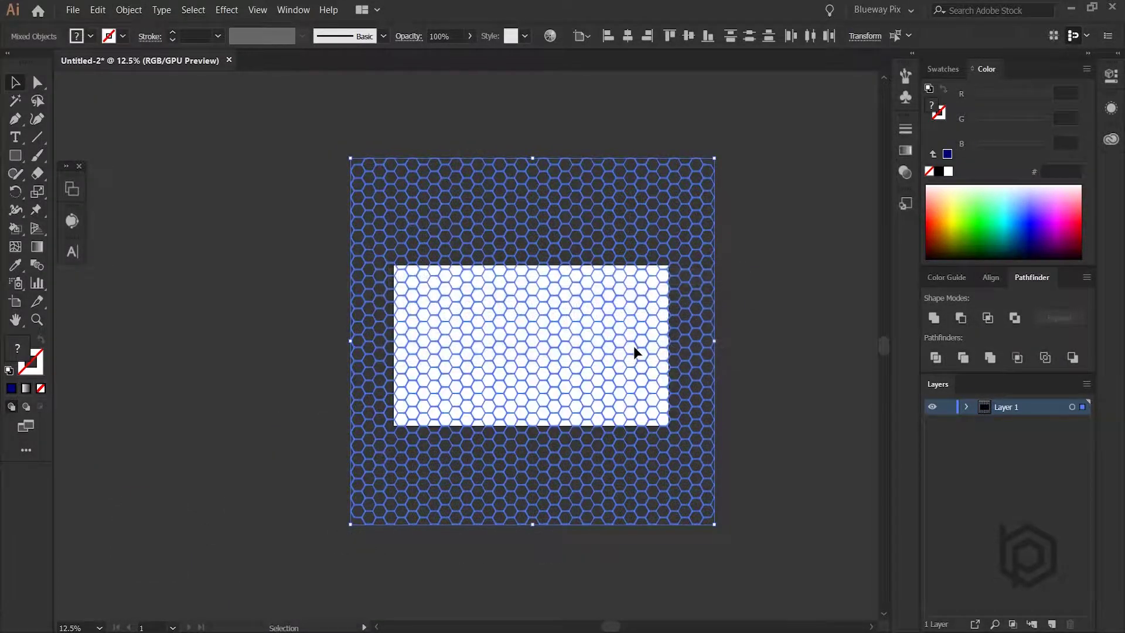
pyautogui.click(758, 318)
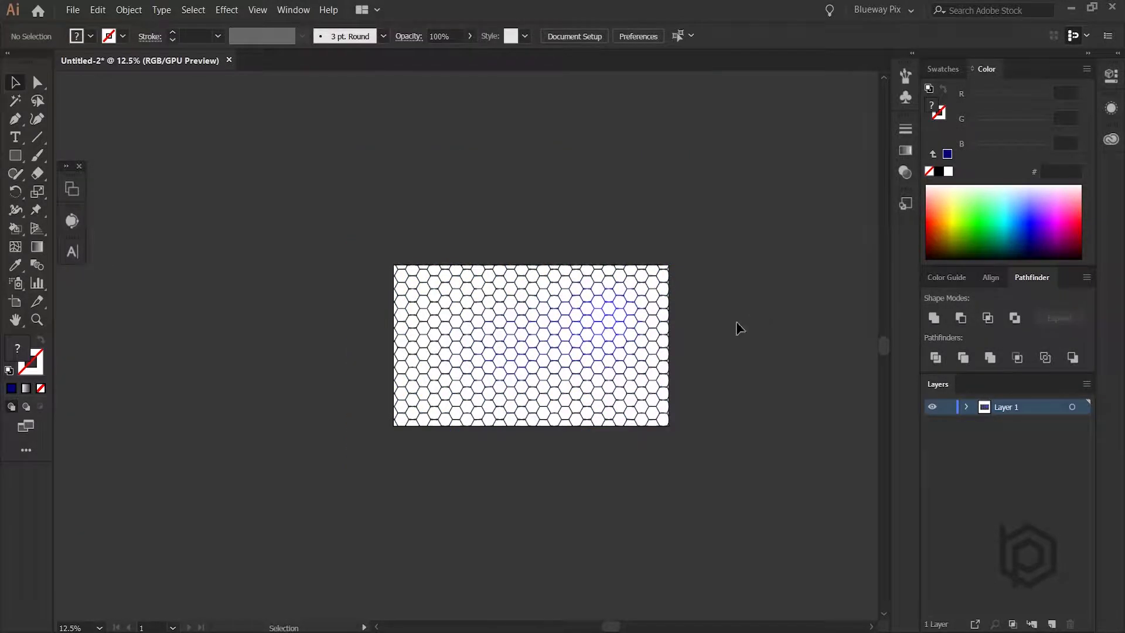
# Step: Create a 1920 x 1080 px rectangle and centre it horizontally and vertically on the artboard
pyautogui.click(16, 155)
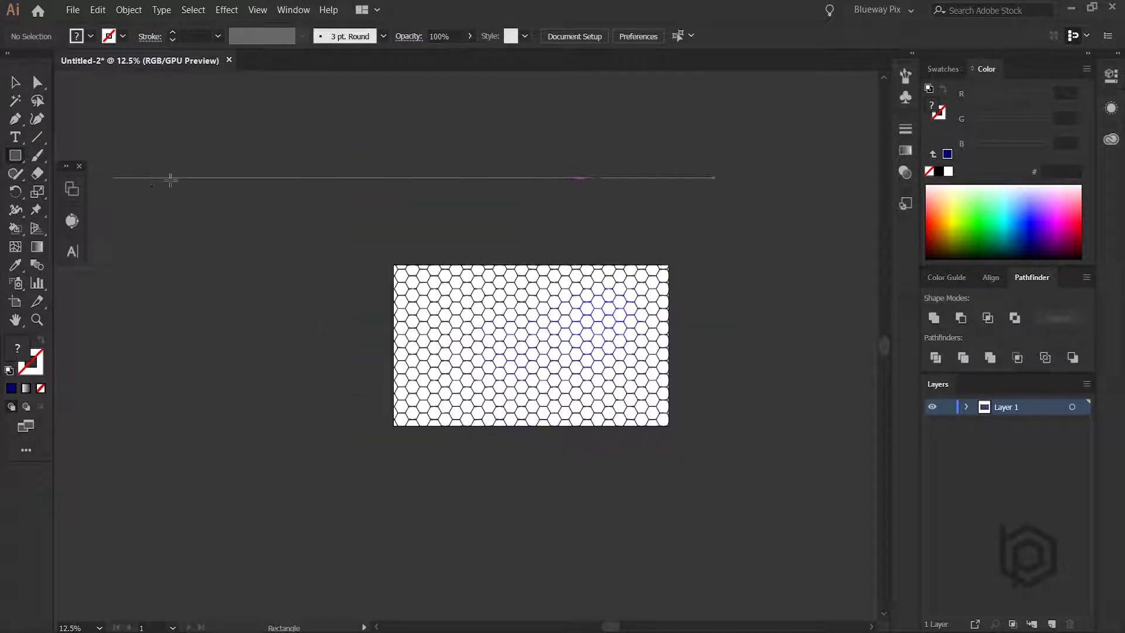
pyautogui.click(337, 216)
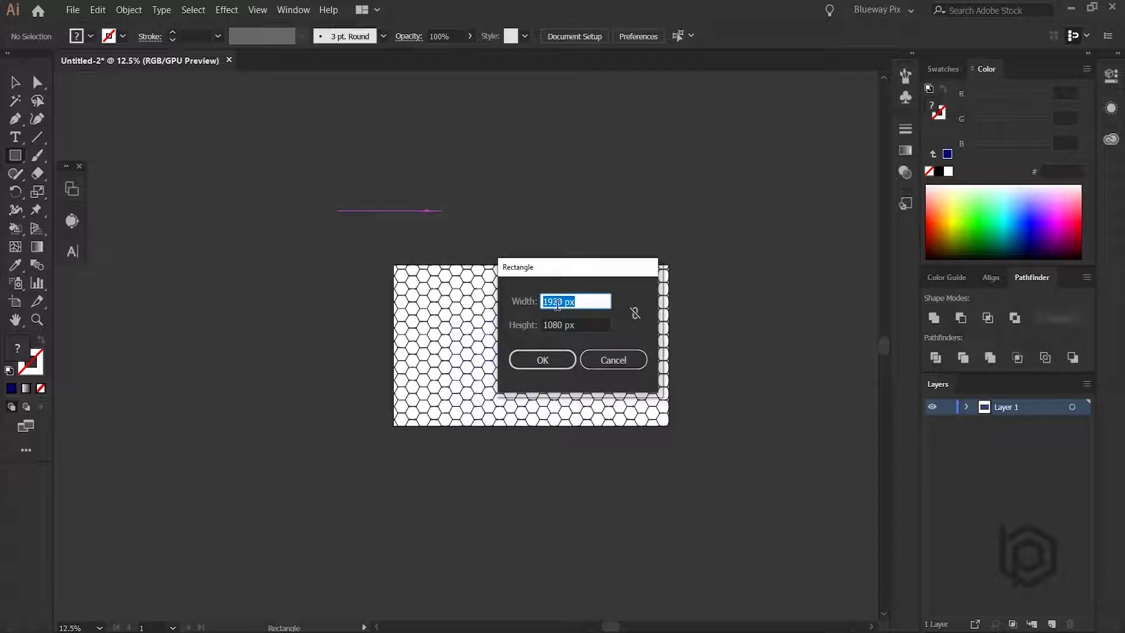
pyautogui.click(542, 360)
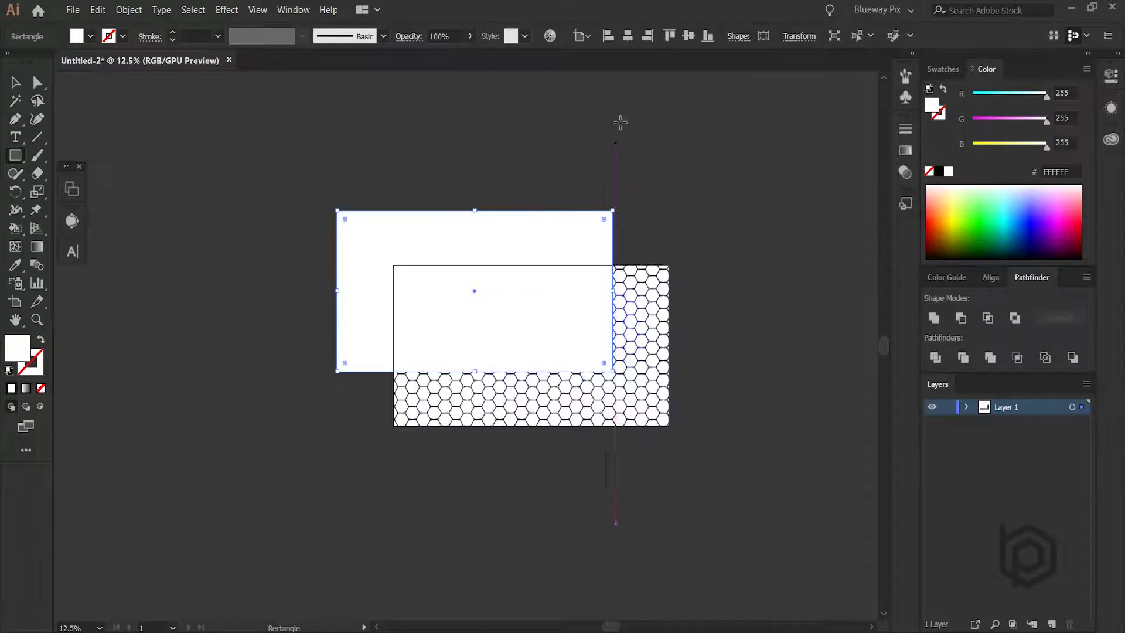
pyautogui.click(629, 40)
pyautogui.click(693, 38)
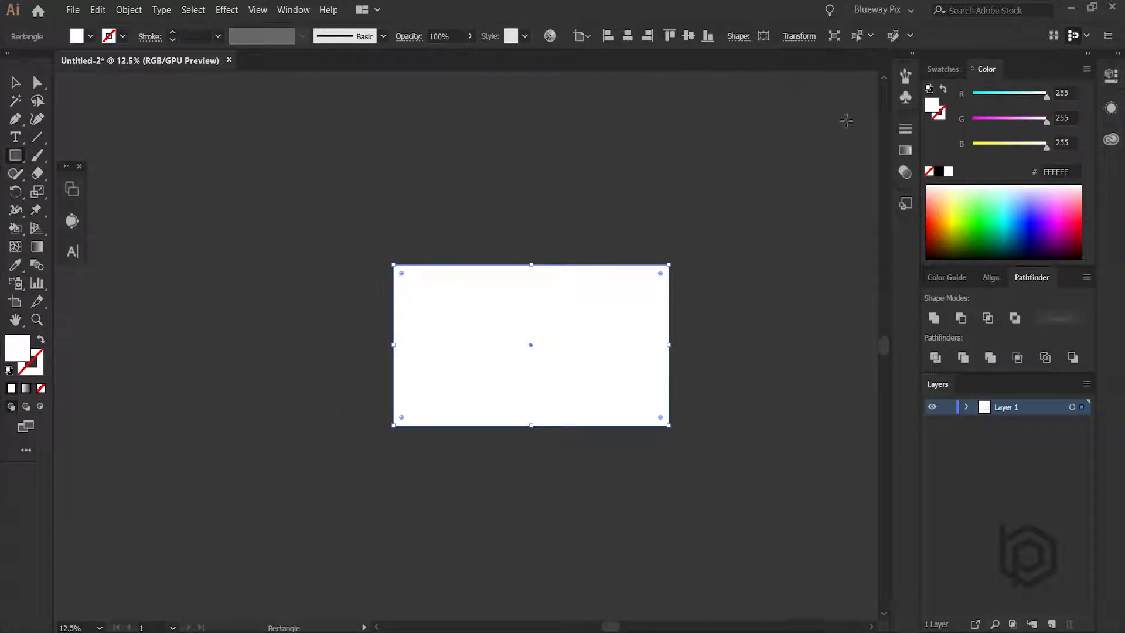
# Step: Fill the new artboard-sized rectangle with black
pyautogui.click(940, 68)
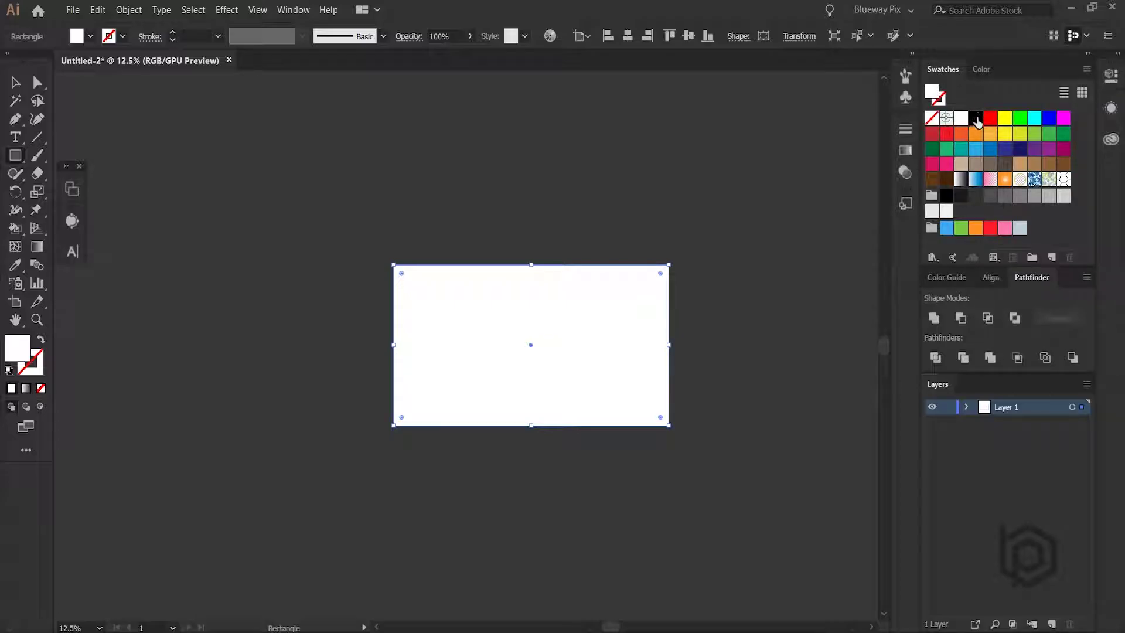
pyautogui.click(975, 120)
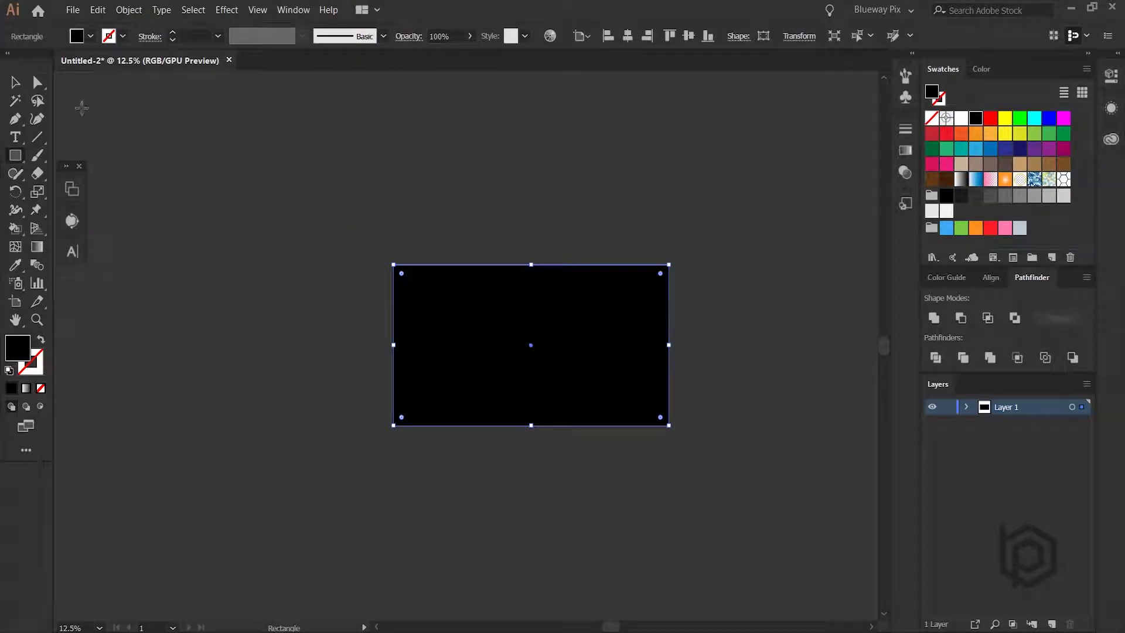
pyautogui.click(18, 85)
pyautogui.click(537, 220)
pyautogui.click(754, 239)
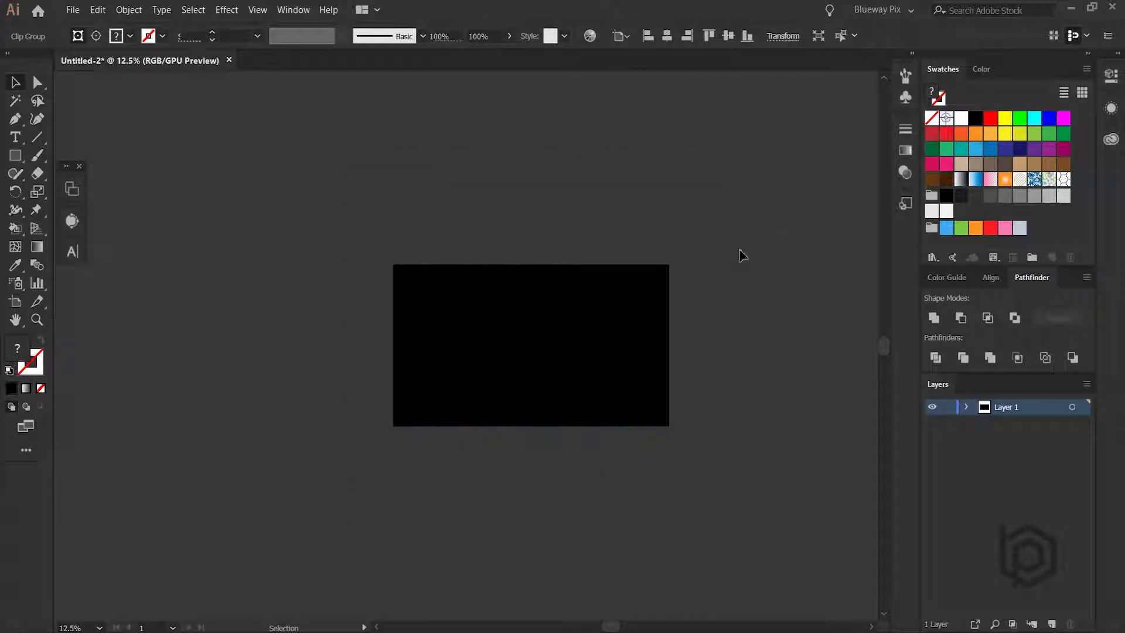
# Step: Send the black rectangle to the back, behind the clipped honeycomb
pyautogui.click(588, 346)
pyautogui.rightClick(578, 323)
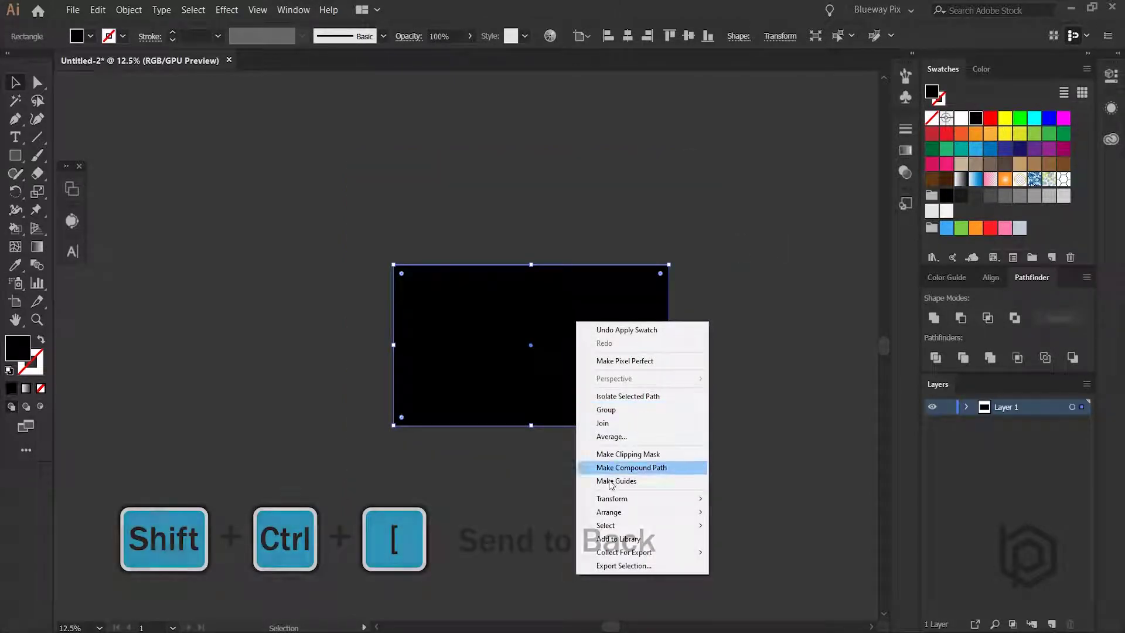
pyautogui.moveTo(624, 512)
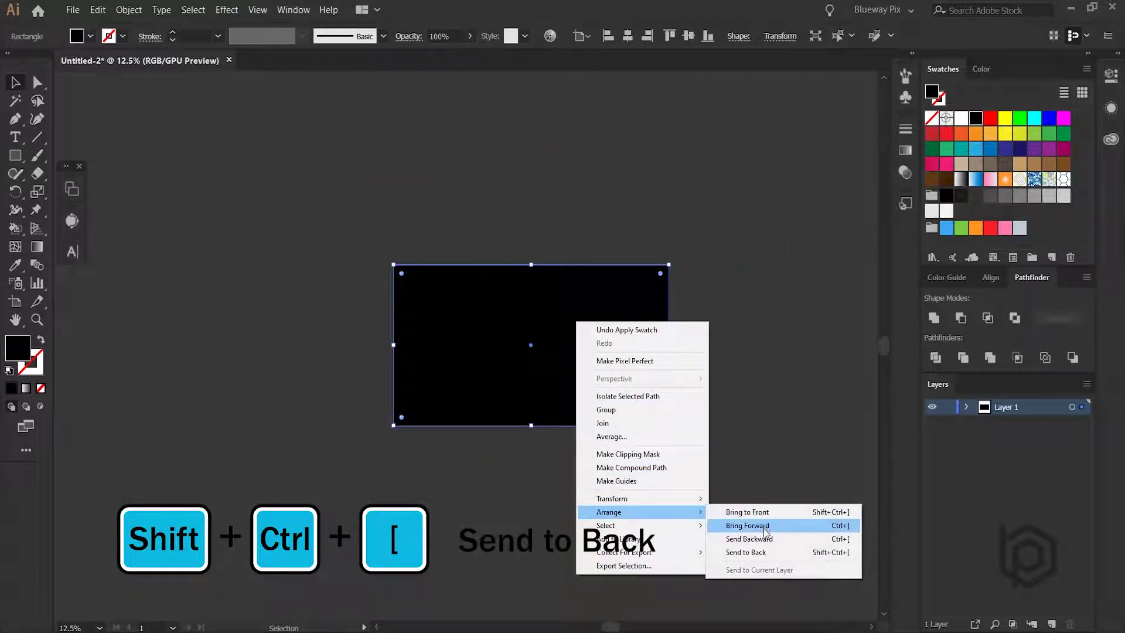
pyautogui.click(762, 552)
pyautogui.click(750, 450)
pyautogui.hotkey('ctrl', '=')
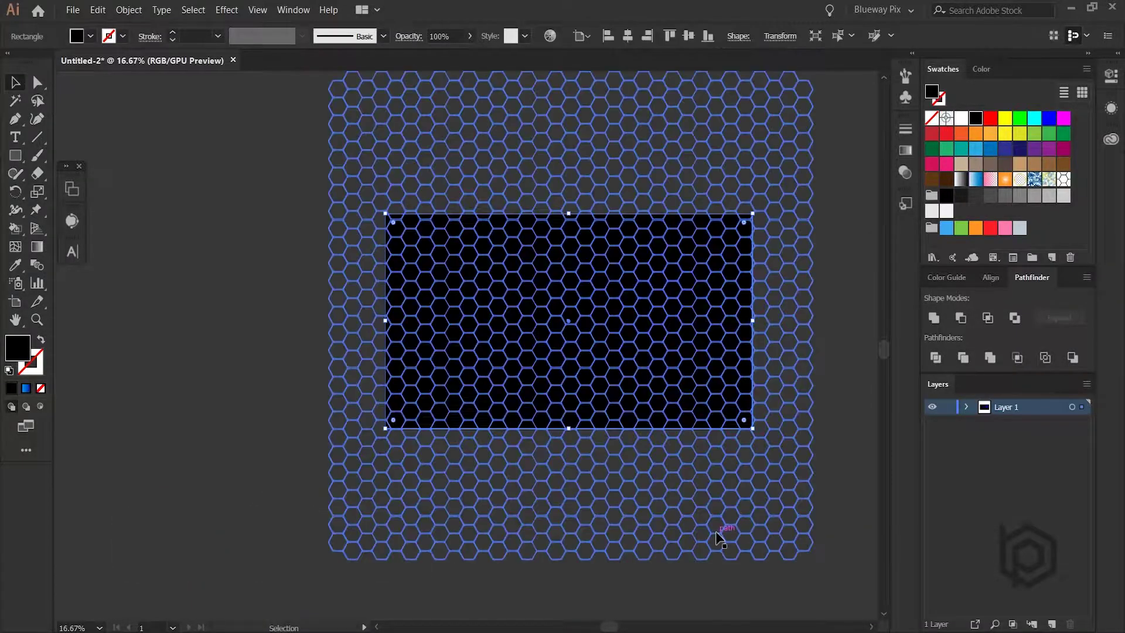
pyautogui.click(843, 387)
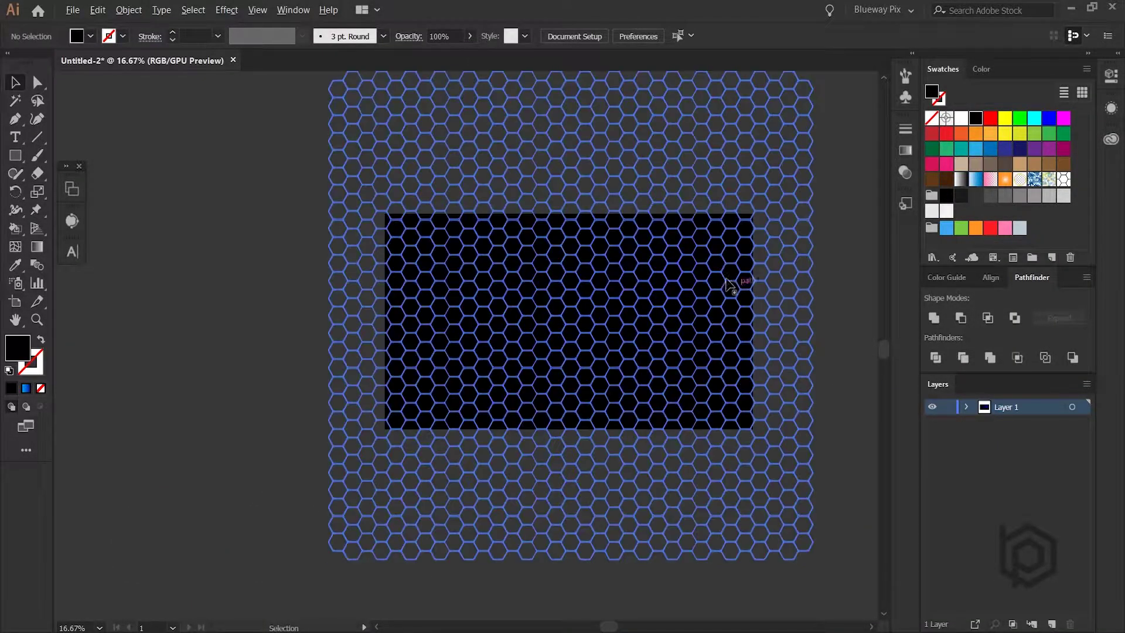
# Step: Copy the clipped honeycomb group and paste the duplicate in front, in the same place
pyautogui.hotkey('ctrl', '=')
pyautogui.hotkey('ctrl', '=')
pyautogui.hotkey('ctrl', '=')
pyautogui.hotkey('ctrl', '=')
pyautogui.hotkey('ctrl', '=')
pyautogui.hotkey('ctrl', '=')
pyautogui.hotkey('ctrl', '=')
pyautogui.click(631, 271)
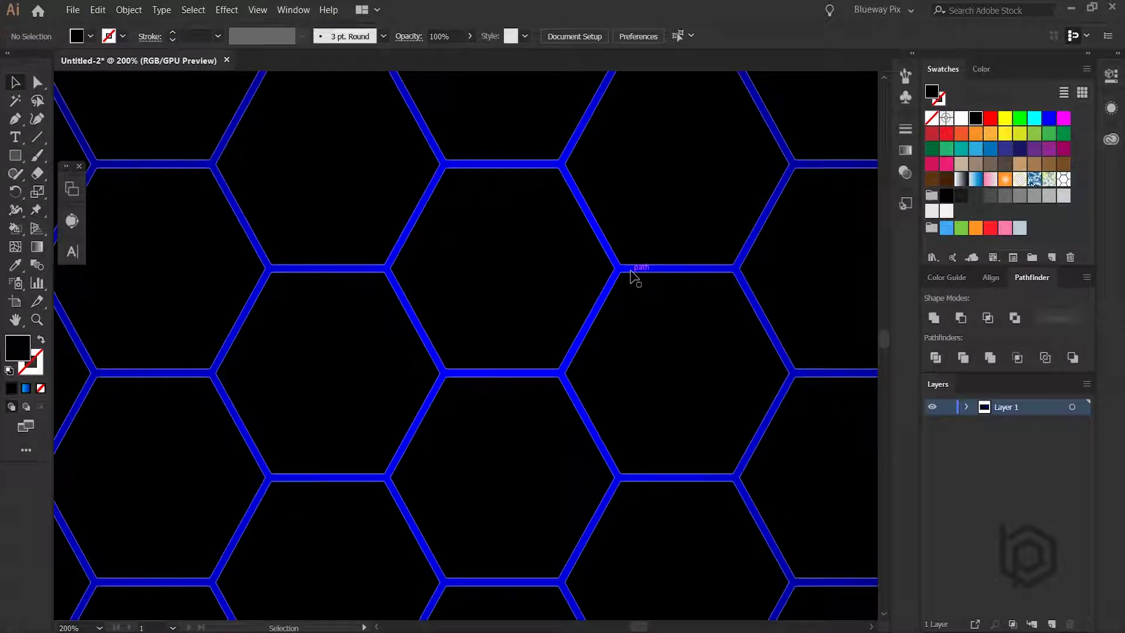
pyautogui.click(97, 11)
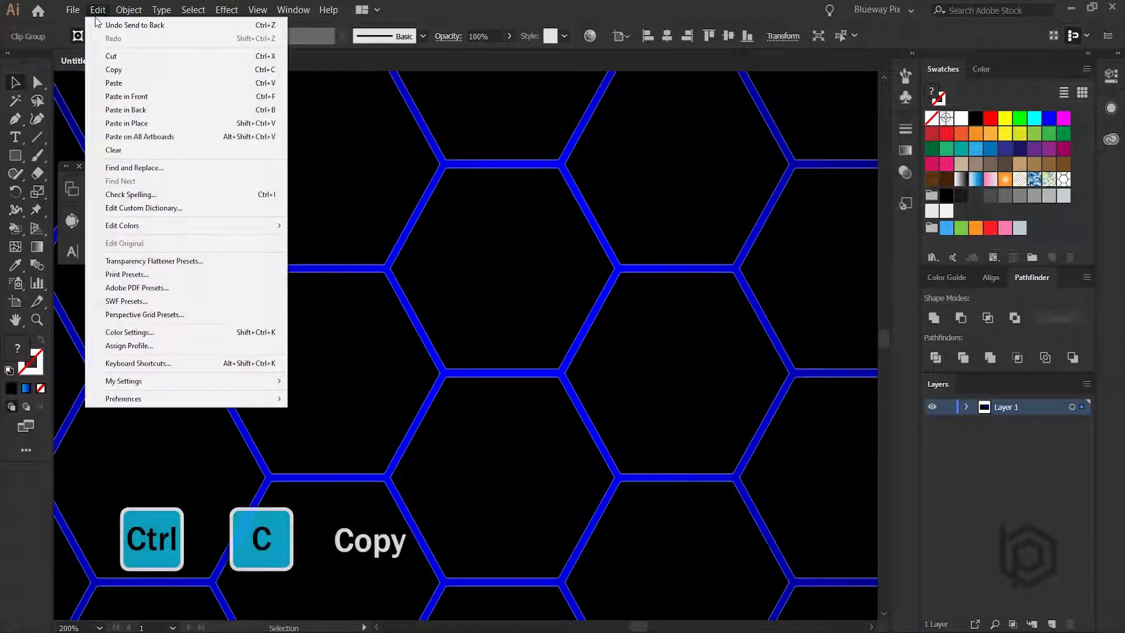
pyautogui.click(113, 69)
pyautogui.click(97, 10)
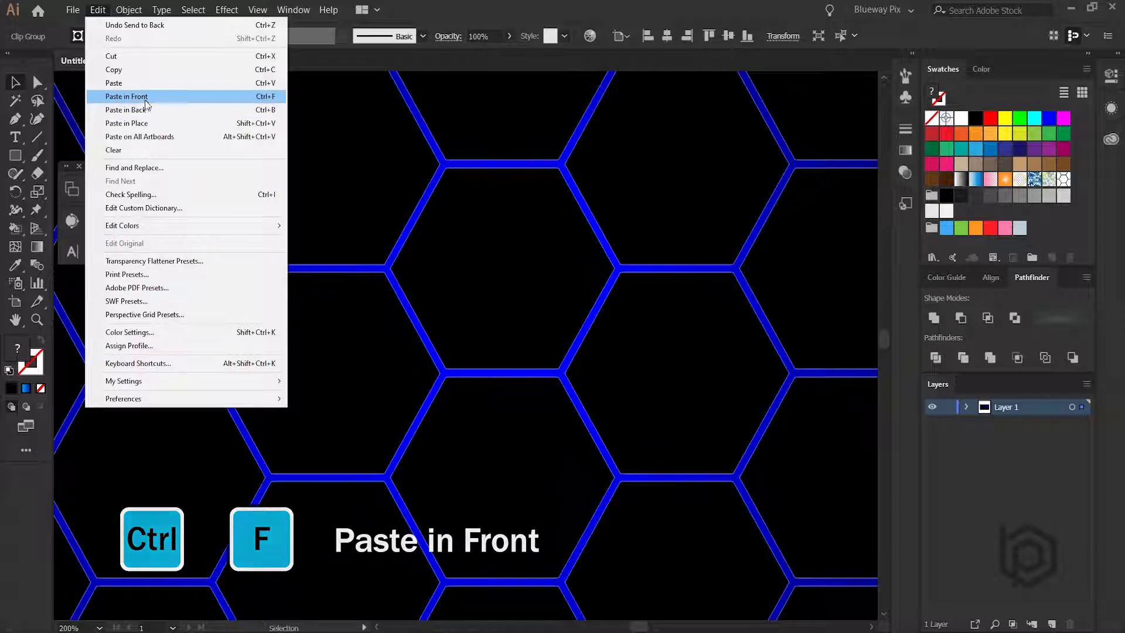
pyautogui.click(153, 98)
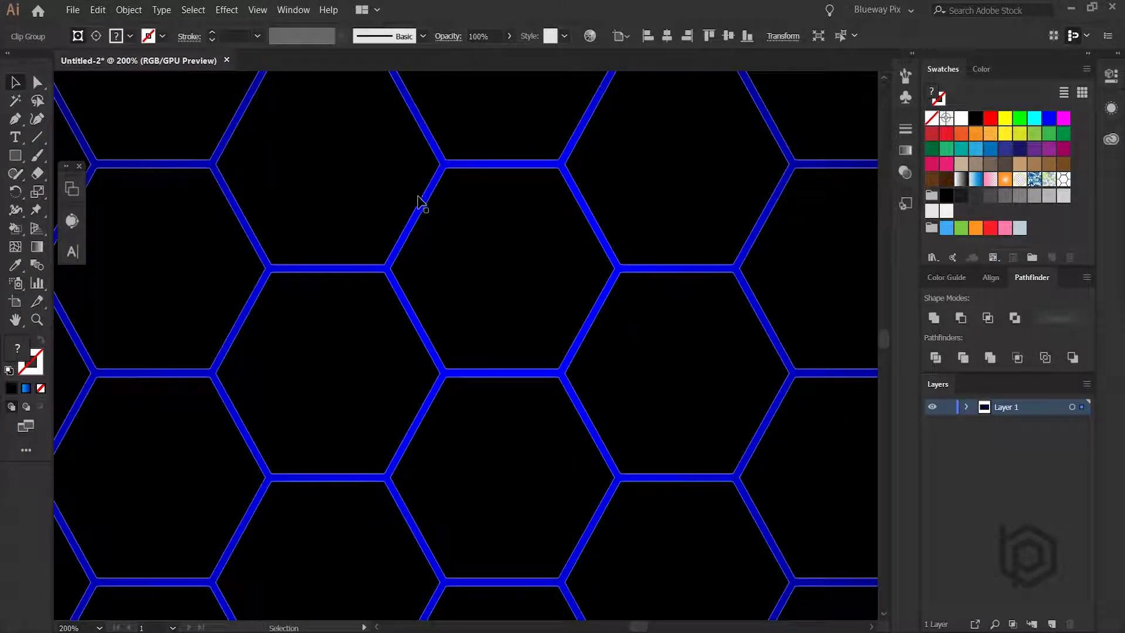
# Step: Set the opacity of the pasted honeycomb copy to 30%
pyautogui.click(494, 36)
pyautogui.write('3')
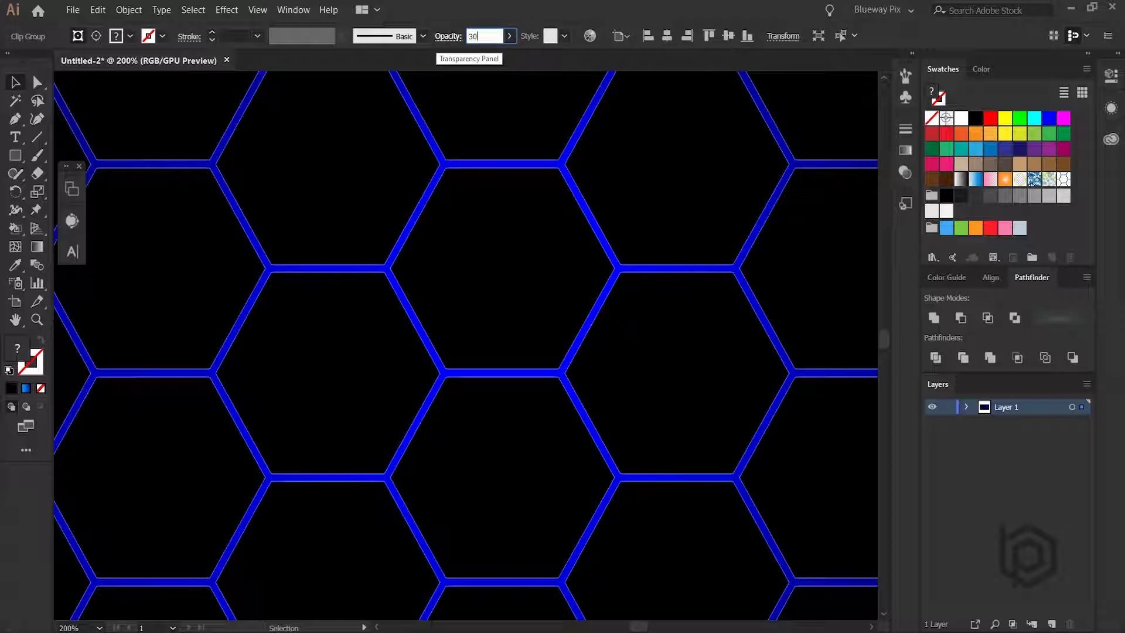
pyautogui.press('Return')
# Step: Offset the semi-transparent honeycomb copy slightly down and to the left of the original, then deselect it
pyautogui.moveTo(567, 184); pyautogui.dragTo(540, 201)
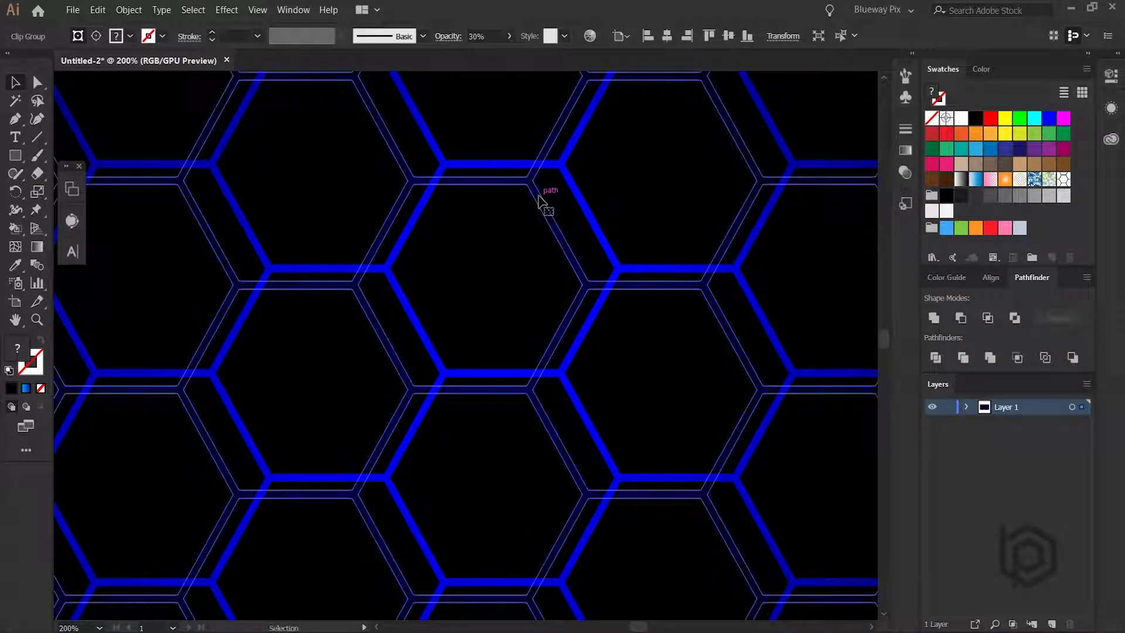
pyautogui.hotkey('ctrl', '-')
pyautogui.hotkey('ctrl', '-')
pyautogui.hotkey('ctrl', '-')
pyautogui.hotkey('ctrl', '-')
pyautogui.hotkey('ctrl', '-')
pyautogui.click(760, 284)
pyautogui.hotkey('ctrl', '-')
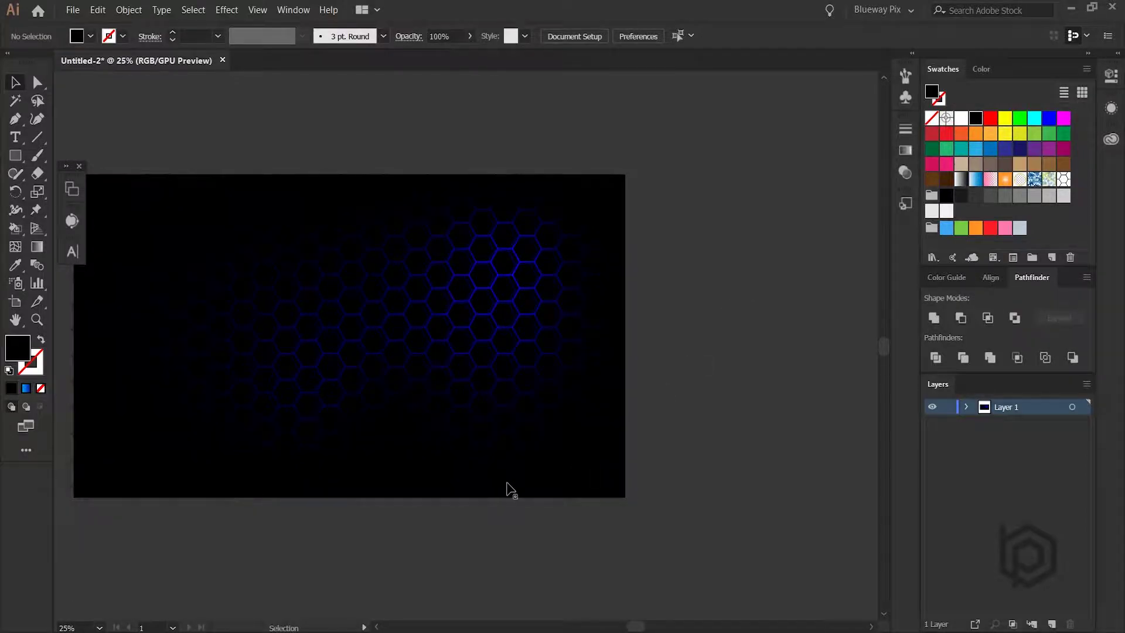
# Step: Enter isolation mode on the 30% opacity honeycomb clip group
pyautogui.moveTo(420, 521); pyautogui.dragTo(534, 483)
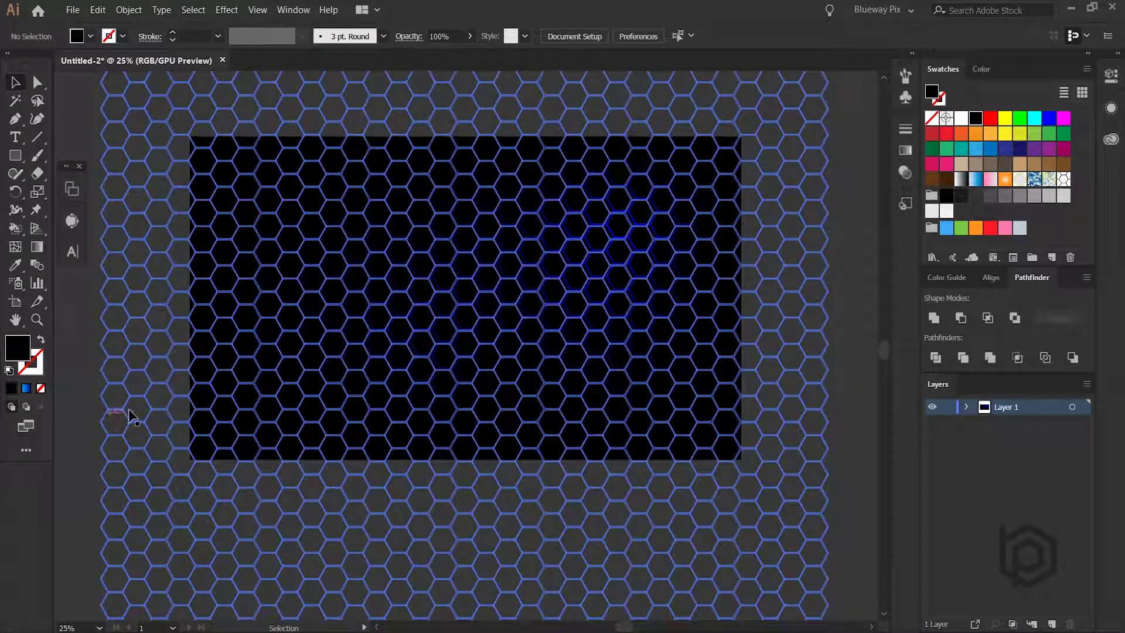
pyautogui.click(589, 252)
pyautogui.hotkey('ctrl', '+')
pyautogui.hotkey('ctrl', '+')
pyautogui.hotkey('ctrl', '+')
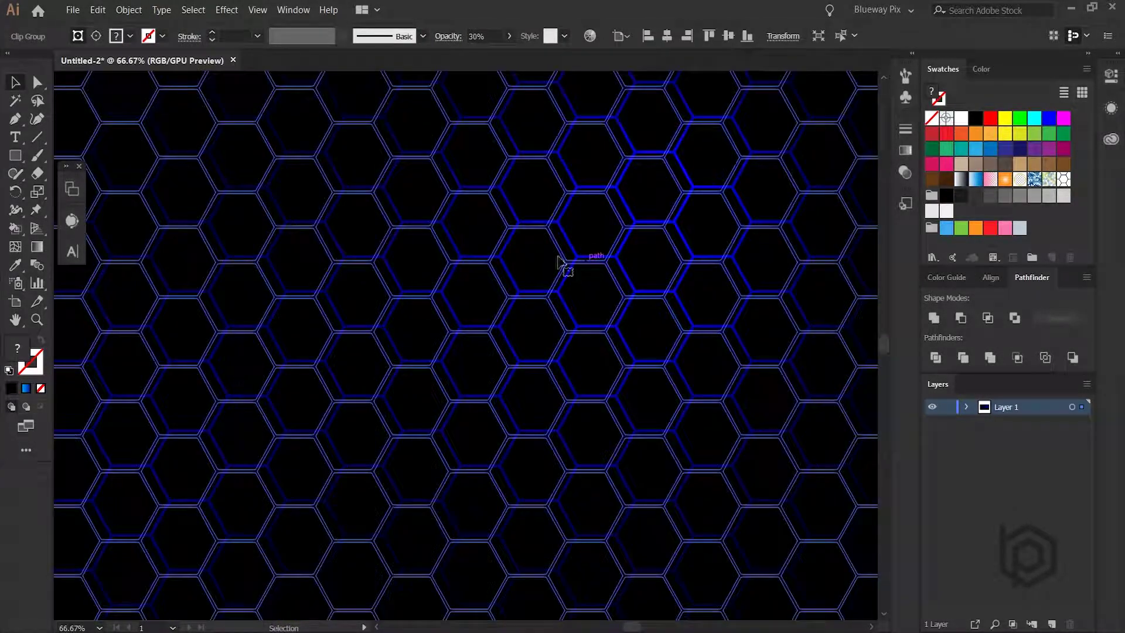
pyautogui.doubleClick(562, 253)
pyautogui.hotkey('ctrl', '-')
pyautogui.hotkey('ctrl', '-')
pyautogui.hotkey('ctrl', '-')
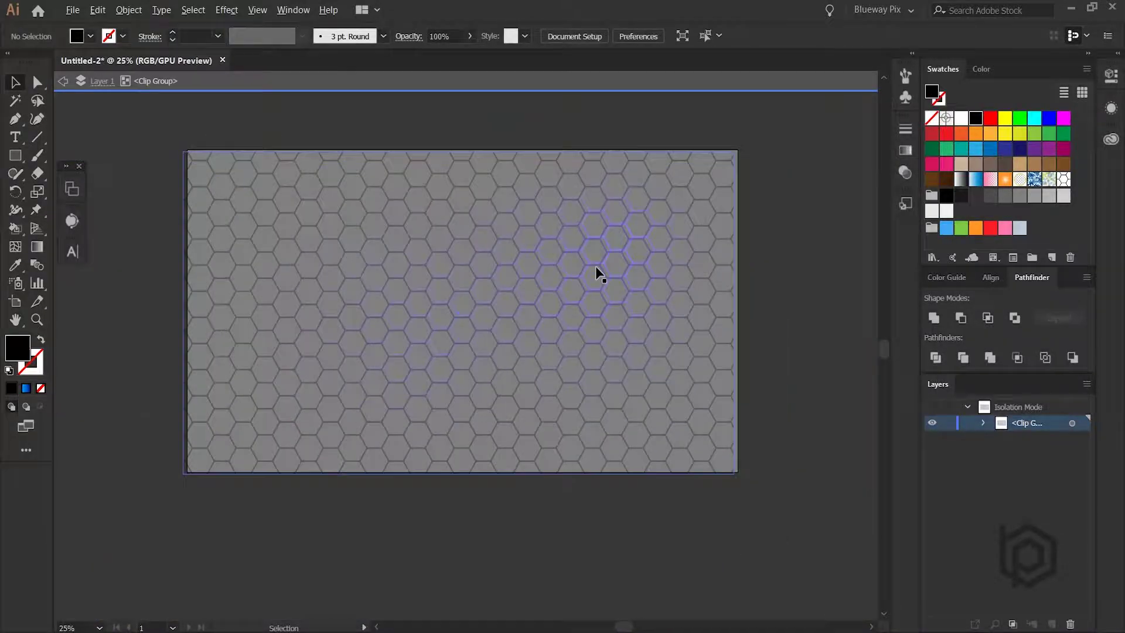
# Step: Shift the isolated group's gradient rectangle slightly right and up to line up with the artboard edges, then leave isolation mode
pyautogui.click(187, 443)
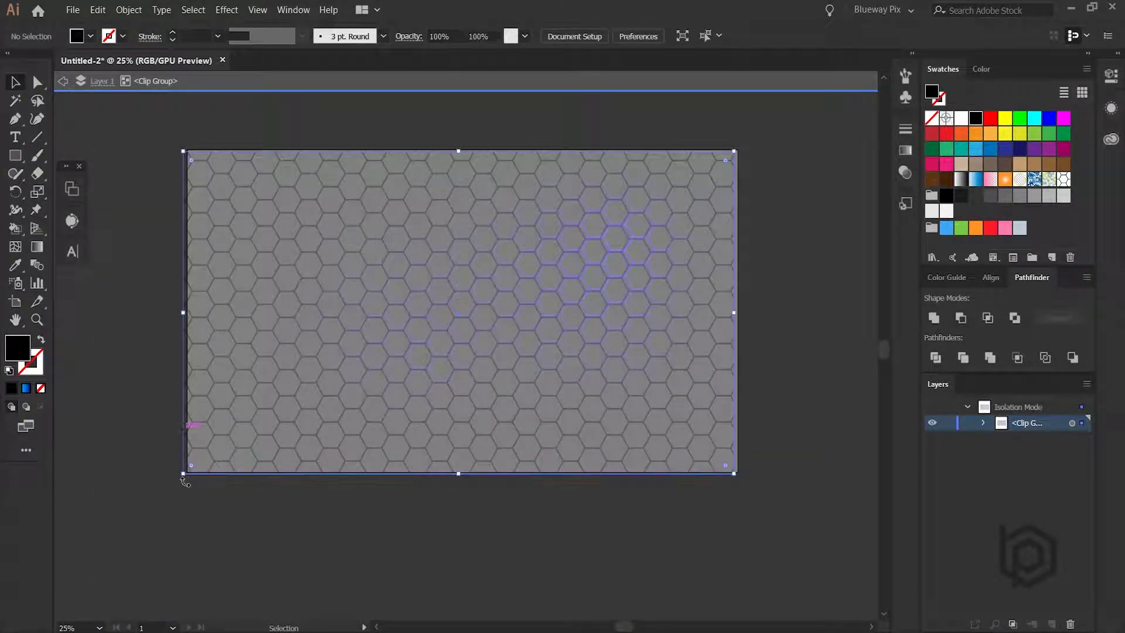
pyautogui.scroll(4, 186, 467)
pyautogui.moveTo(174, 416); pyautogui.dragTo(194, 410)
pyautogui.scroll(-2, 343, 447)
pyautogui.scroll(-3, 343, 447)
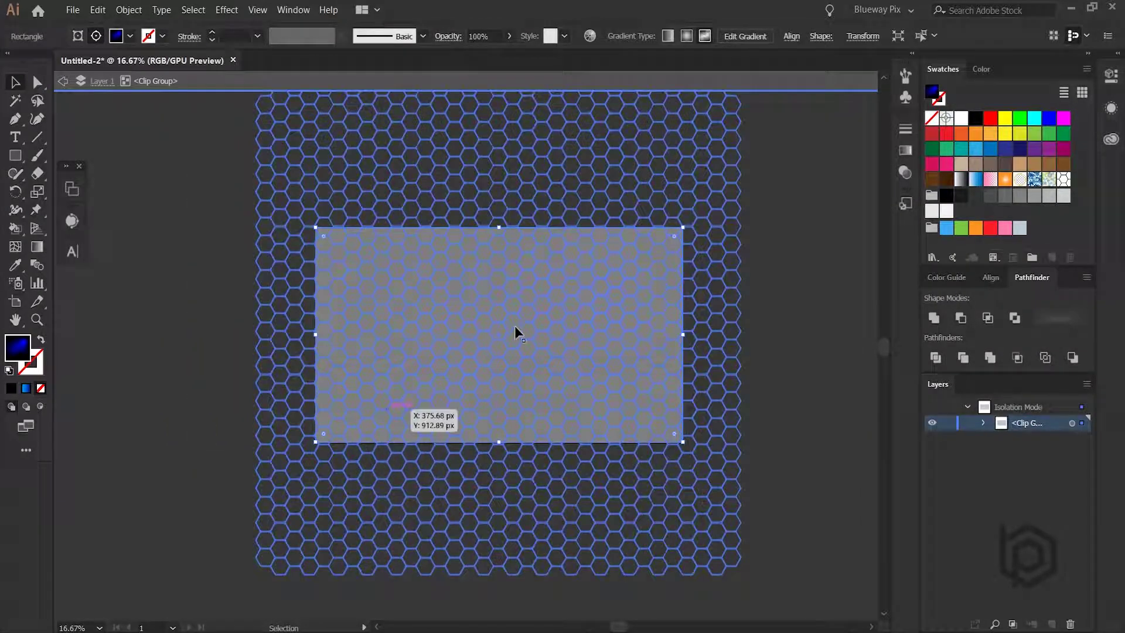
pyautogui.click(822, 272)
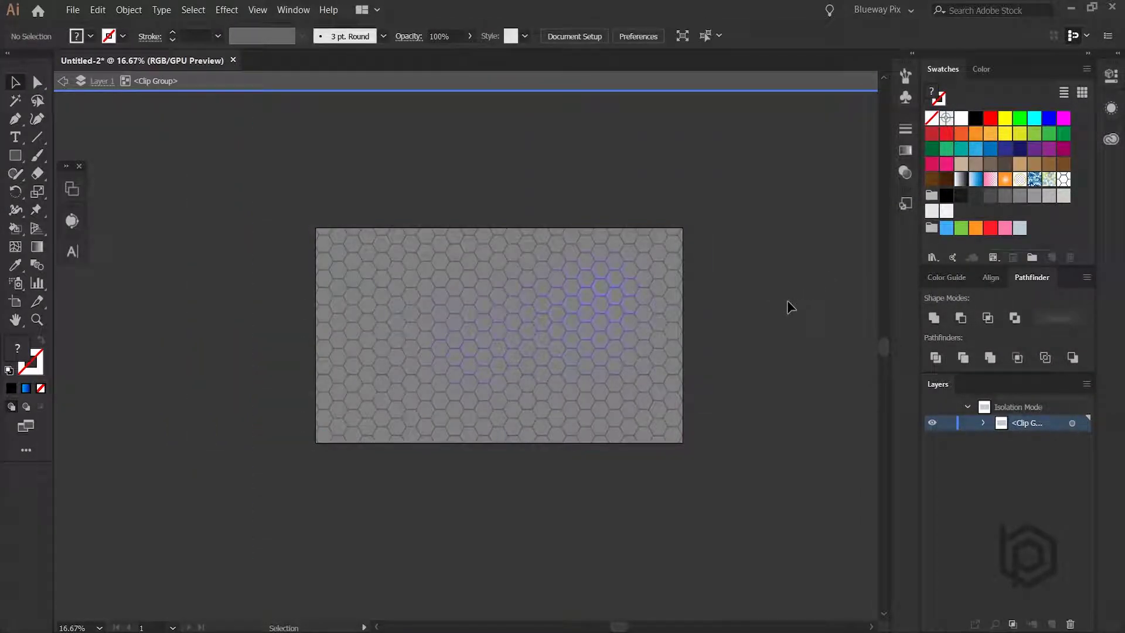
pyautogui.doubleClick(785, 301)
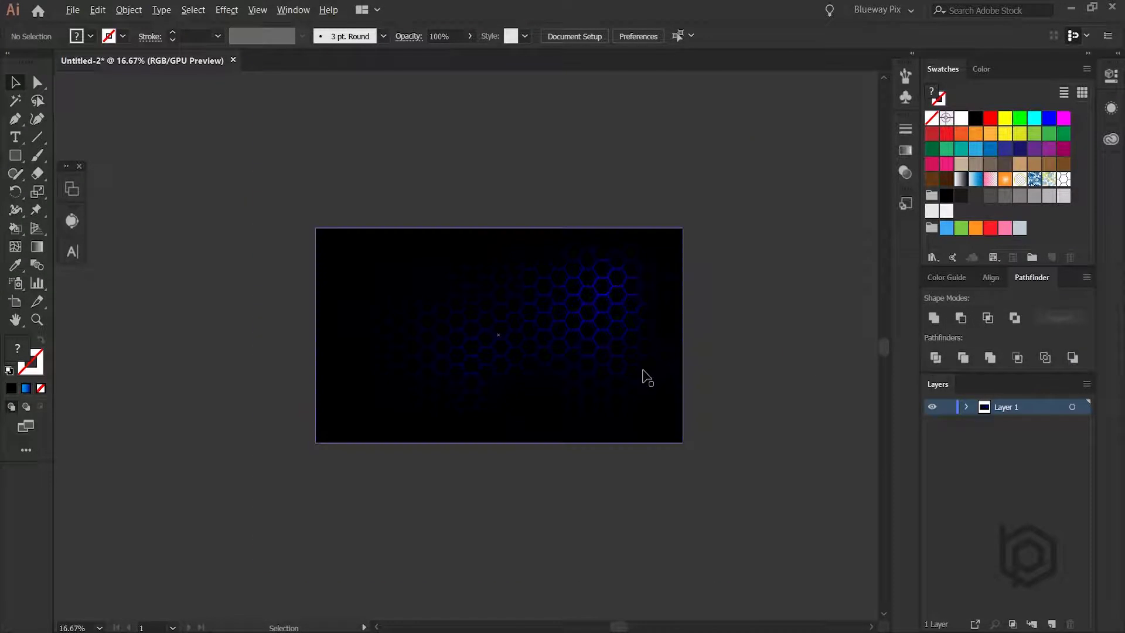
# Step: Add the point text "BLUEWAY PIX" on the empty canvas to the left of the artboard
pyautogui.scroll(3, 644, 376)
pyautogui.scroll(-3, 683, 346)
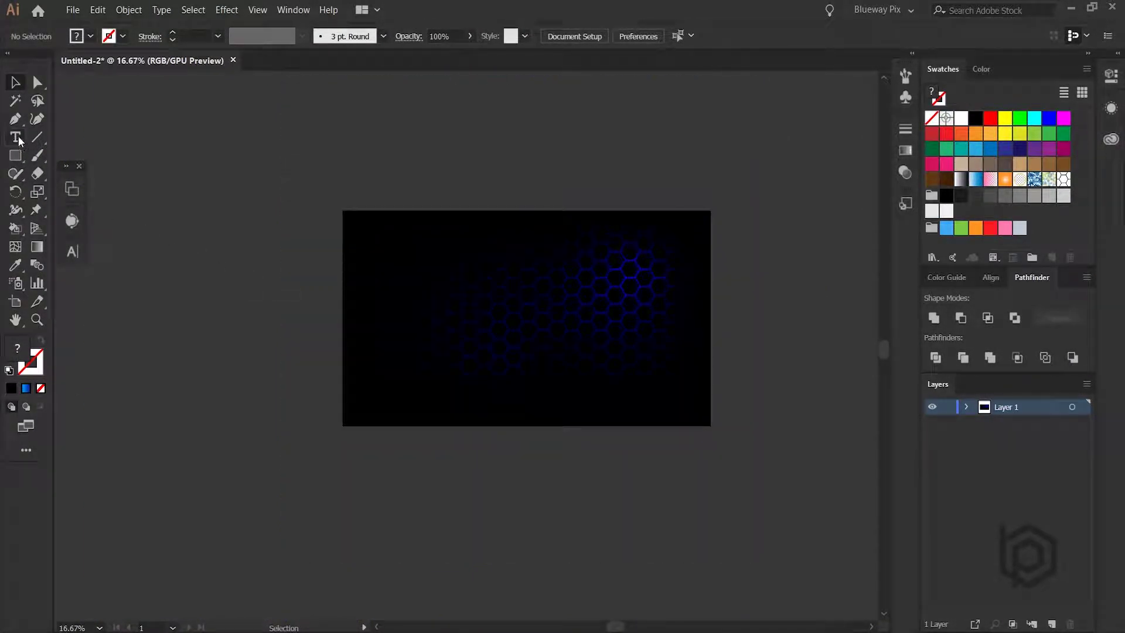
pyautogui.click(15, 138)
pyautogui.click(236, 317)
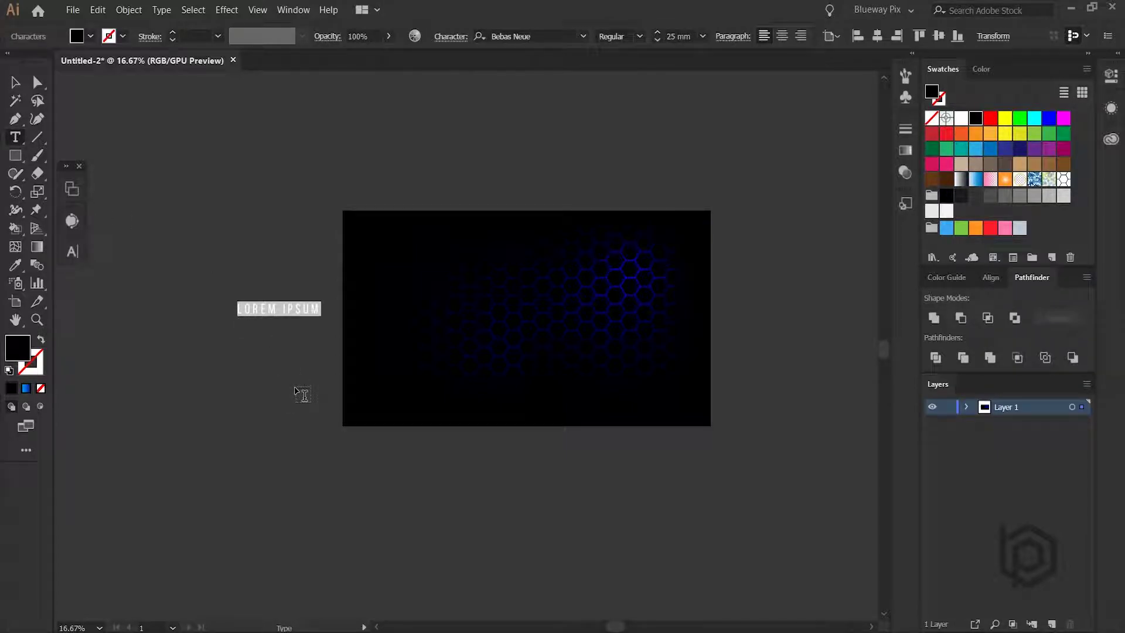
pyautogui.write('BLUEWAY PIX')
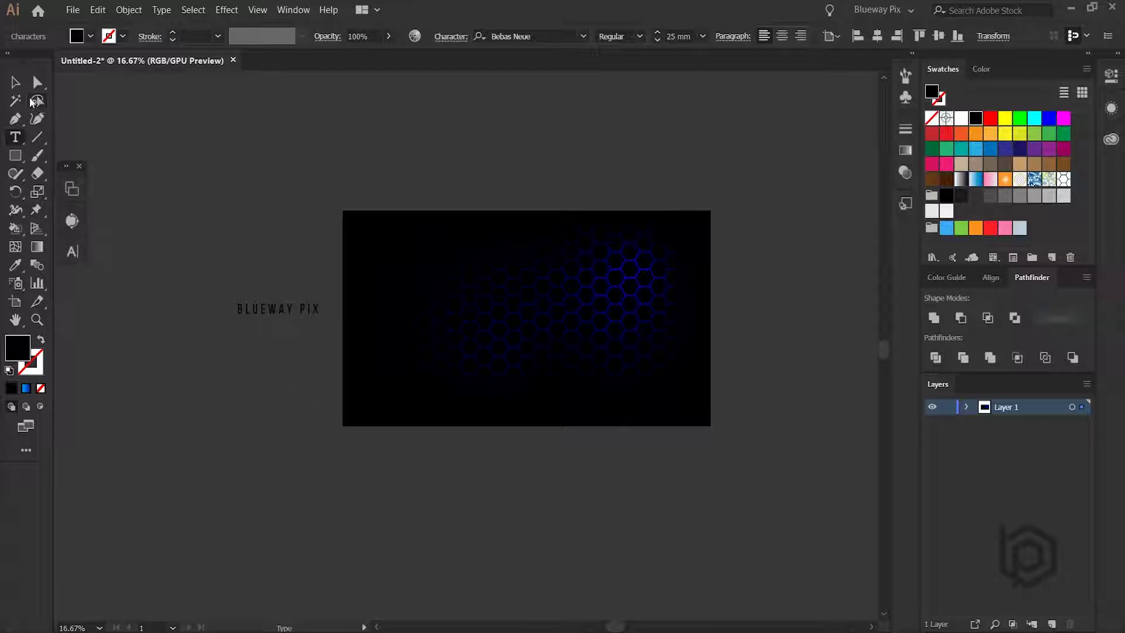
# Step: Colour the "BLUEWAY PIX" text white and place it in the lower left corner of the background
pyautogui.click(15, 82)
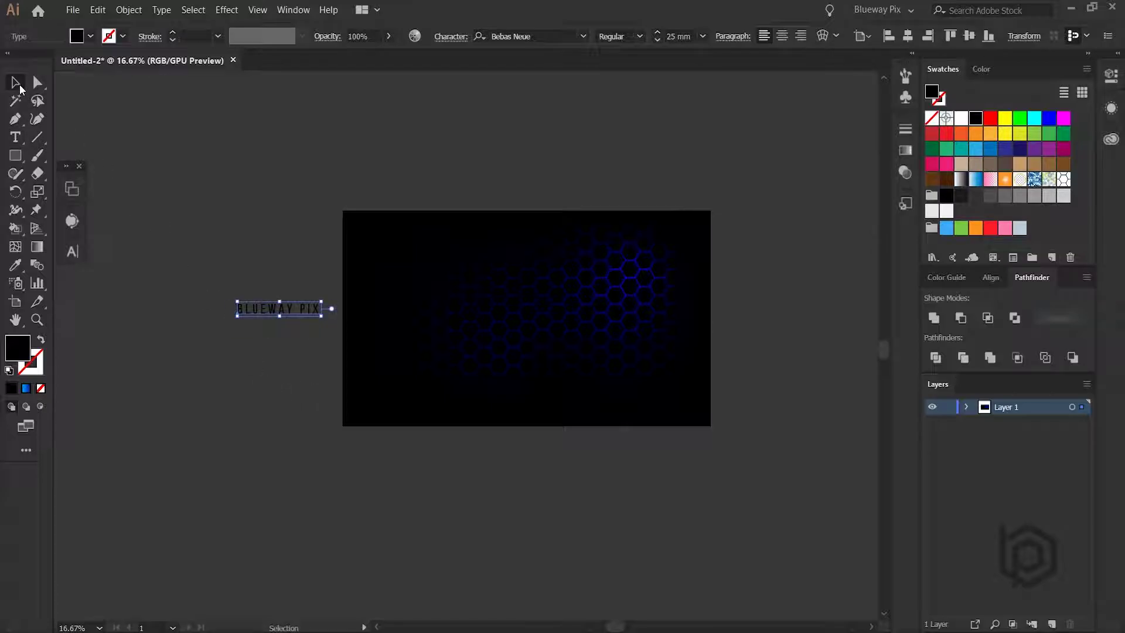
pyautogui.click(961, 119)
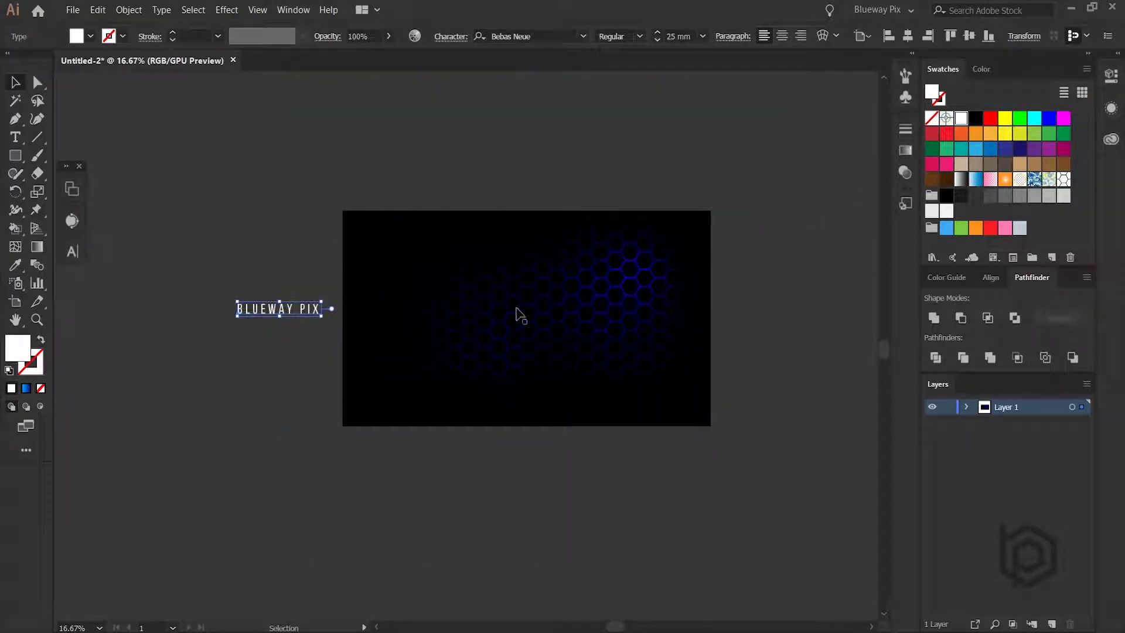
pyautogui.scroll(2, 309, 371)
pyautogui.moveTo(237, 262); pyautogui.dragTo(492, 441)
pyautogui.click(284, 397)
pyautogui.scroll(-2, 281, 397)
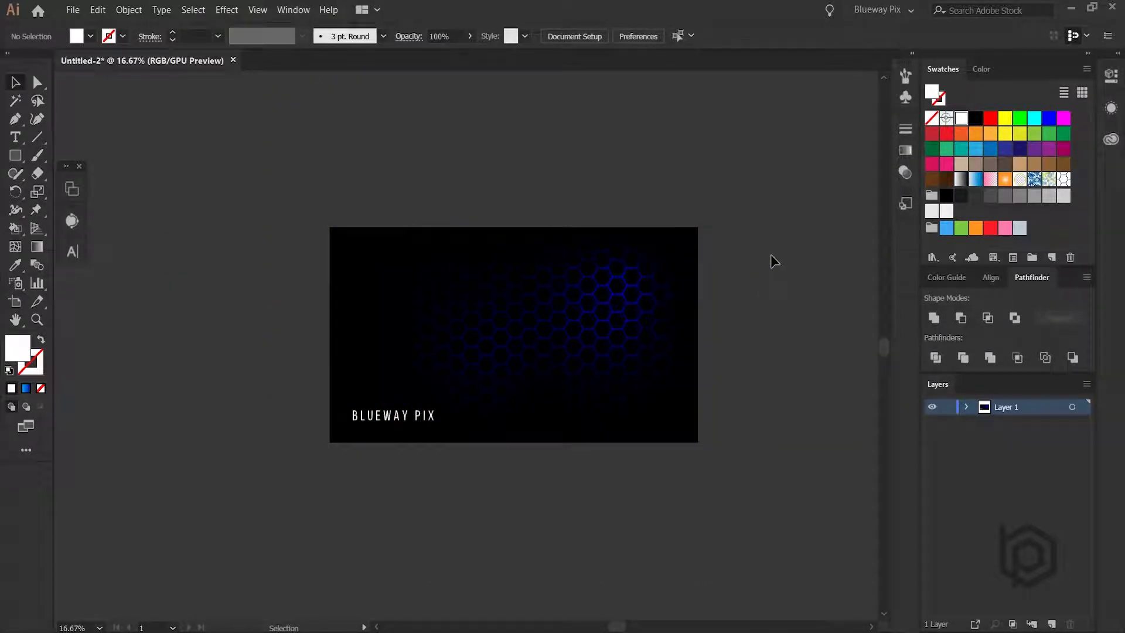